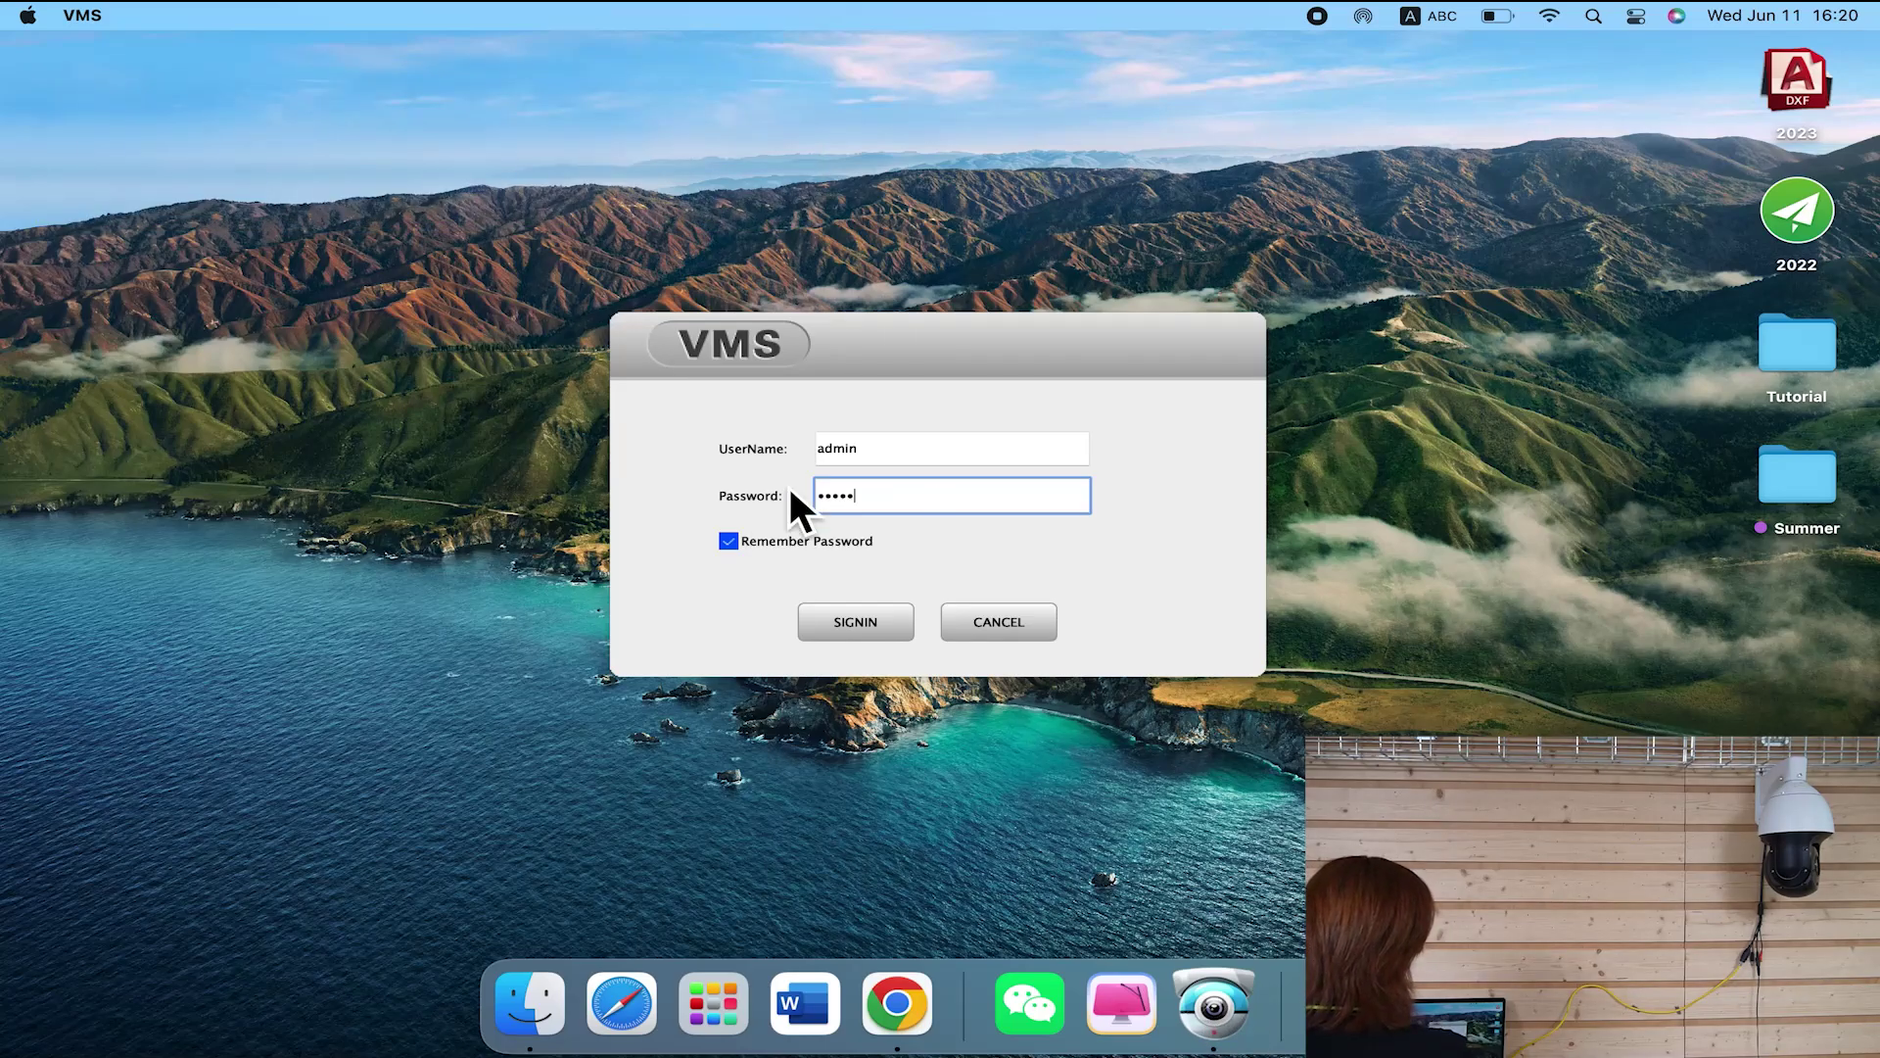
# Sign in to VMS, dismiss the add-devices prompt and maximise the Home window.
pyautogui.click(906, 457)
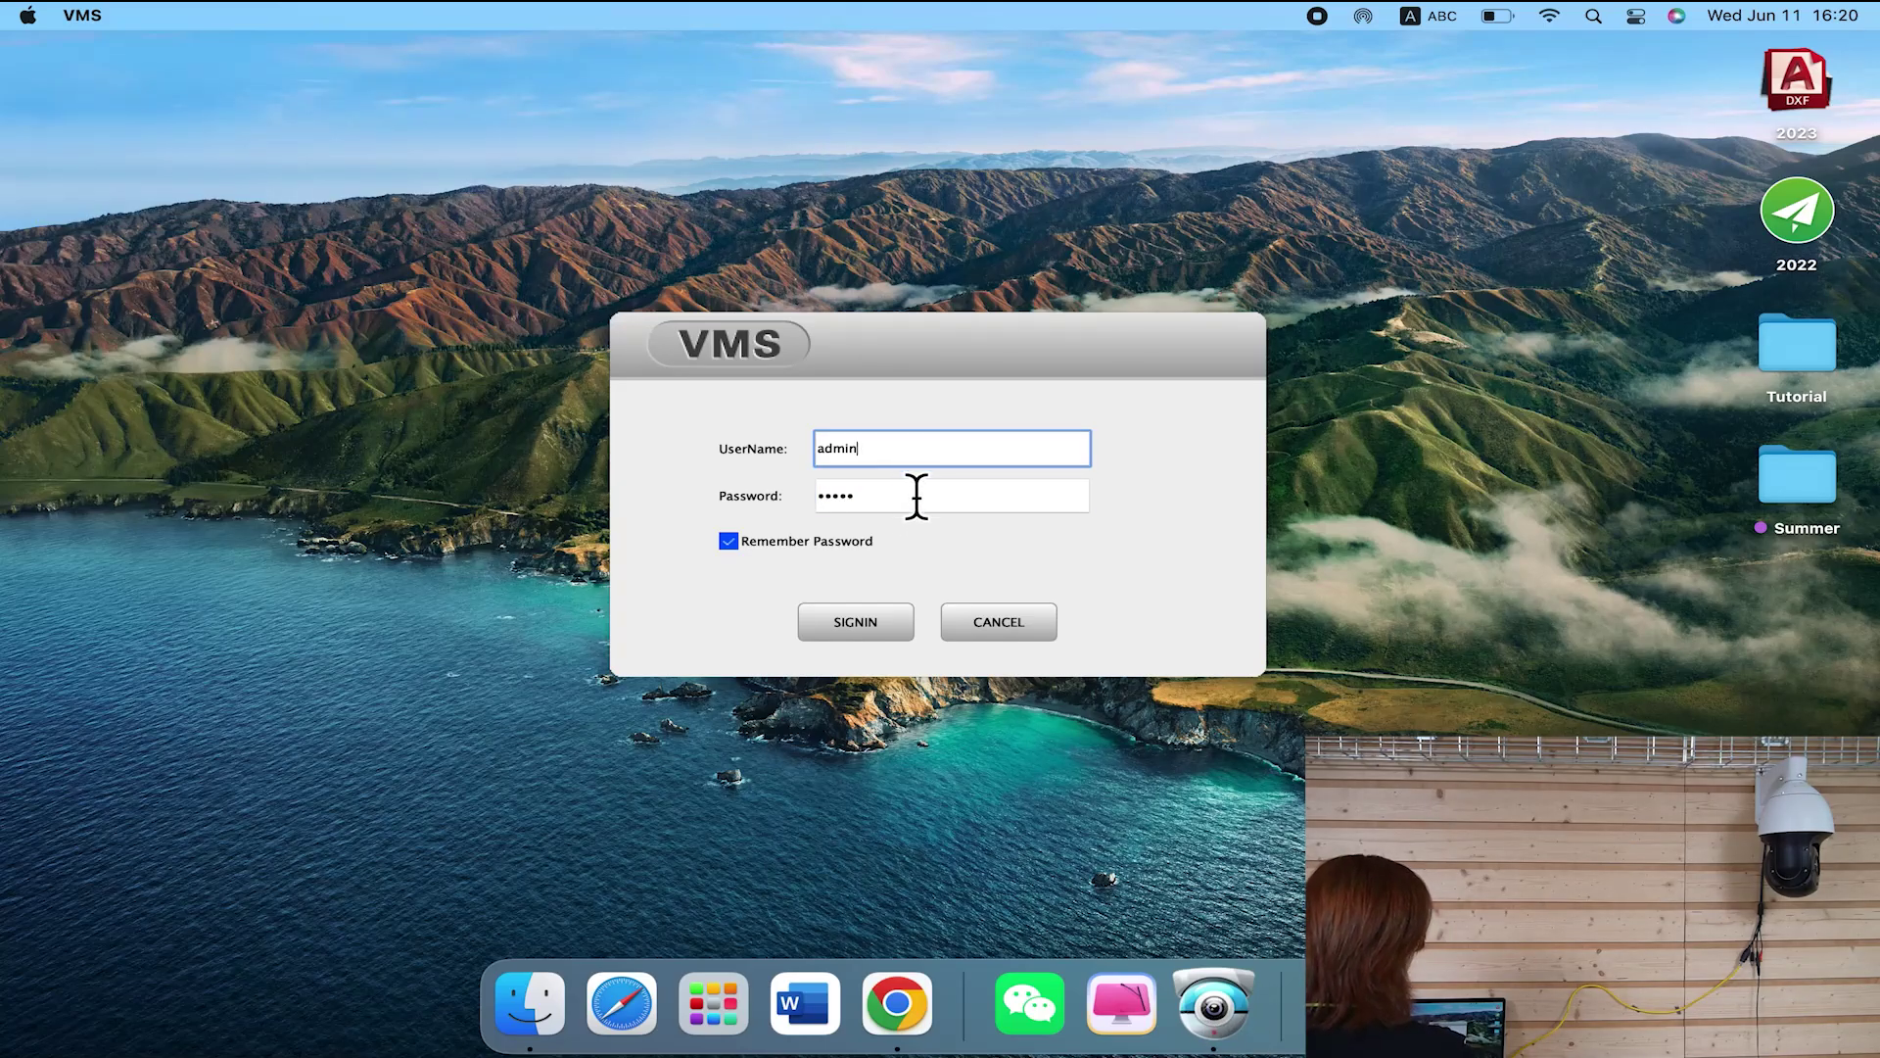
pyautogui.click(913, 504)
pyautogui.click(860, 623)
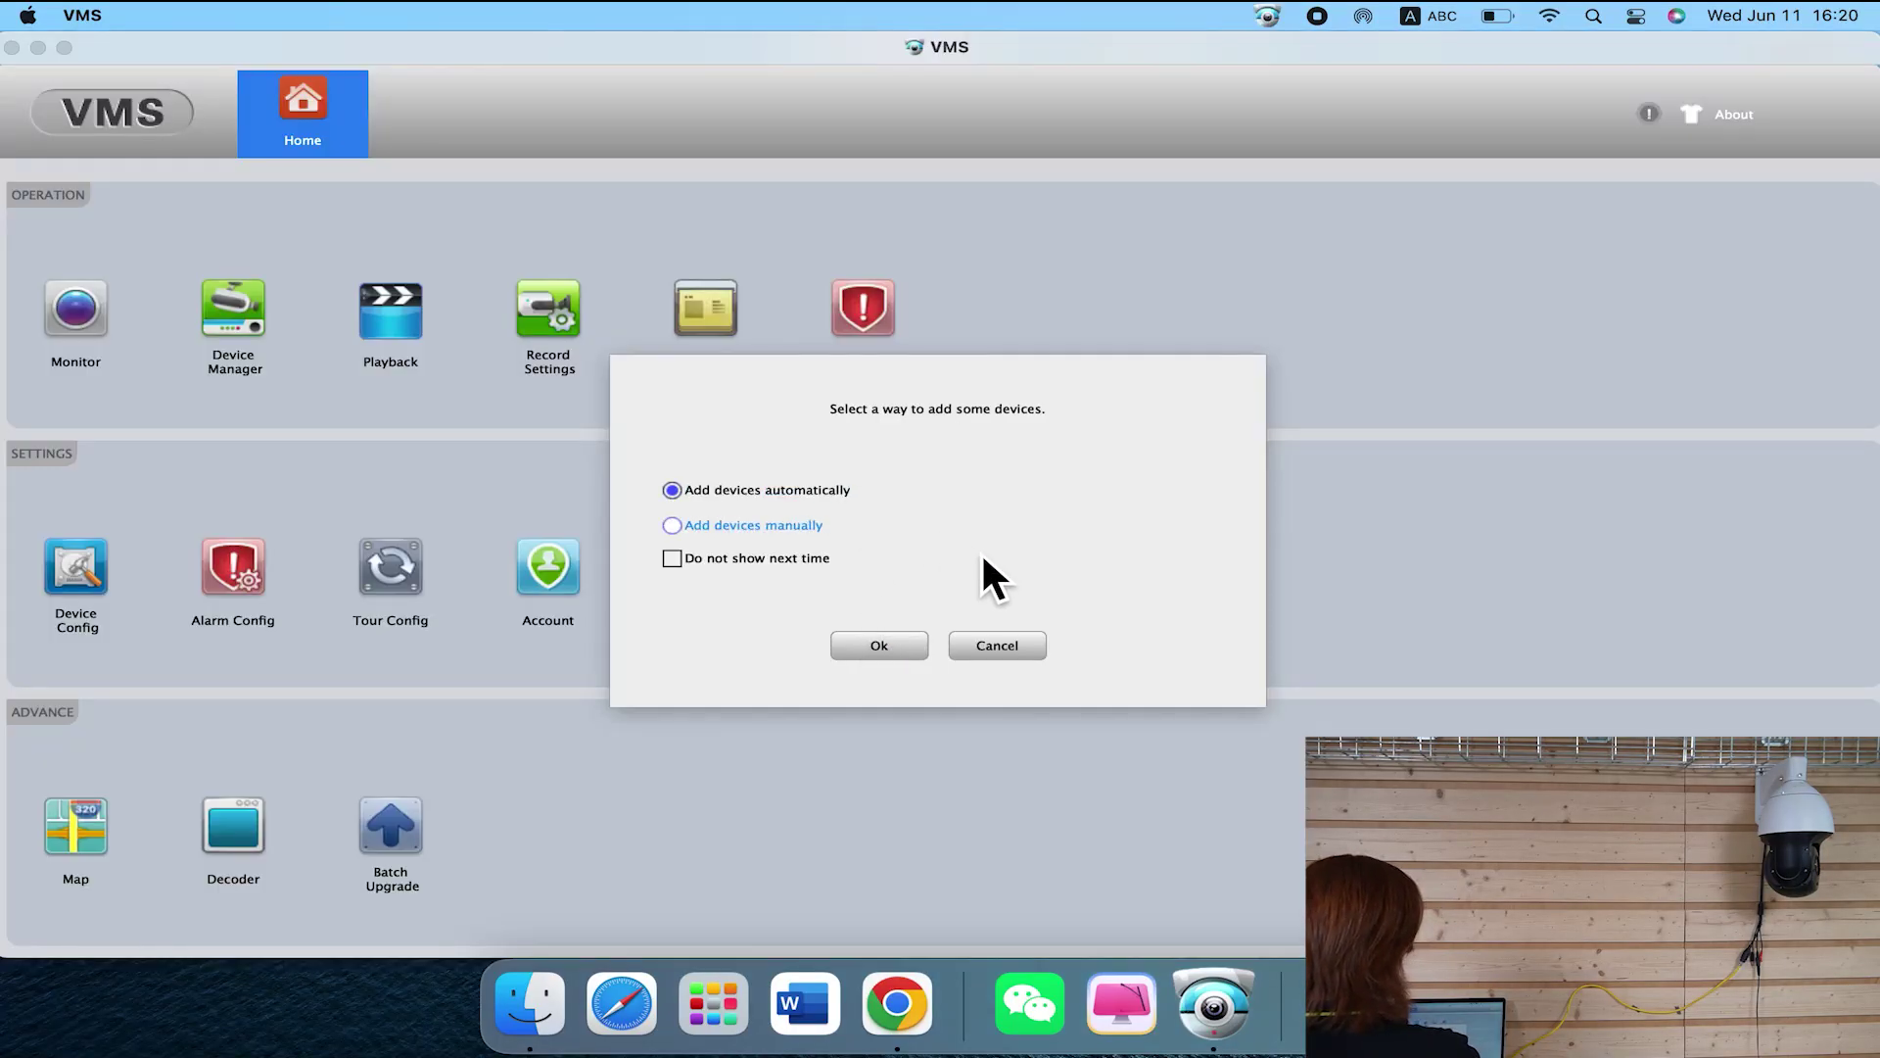
pyautogui.click(916, 651)
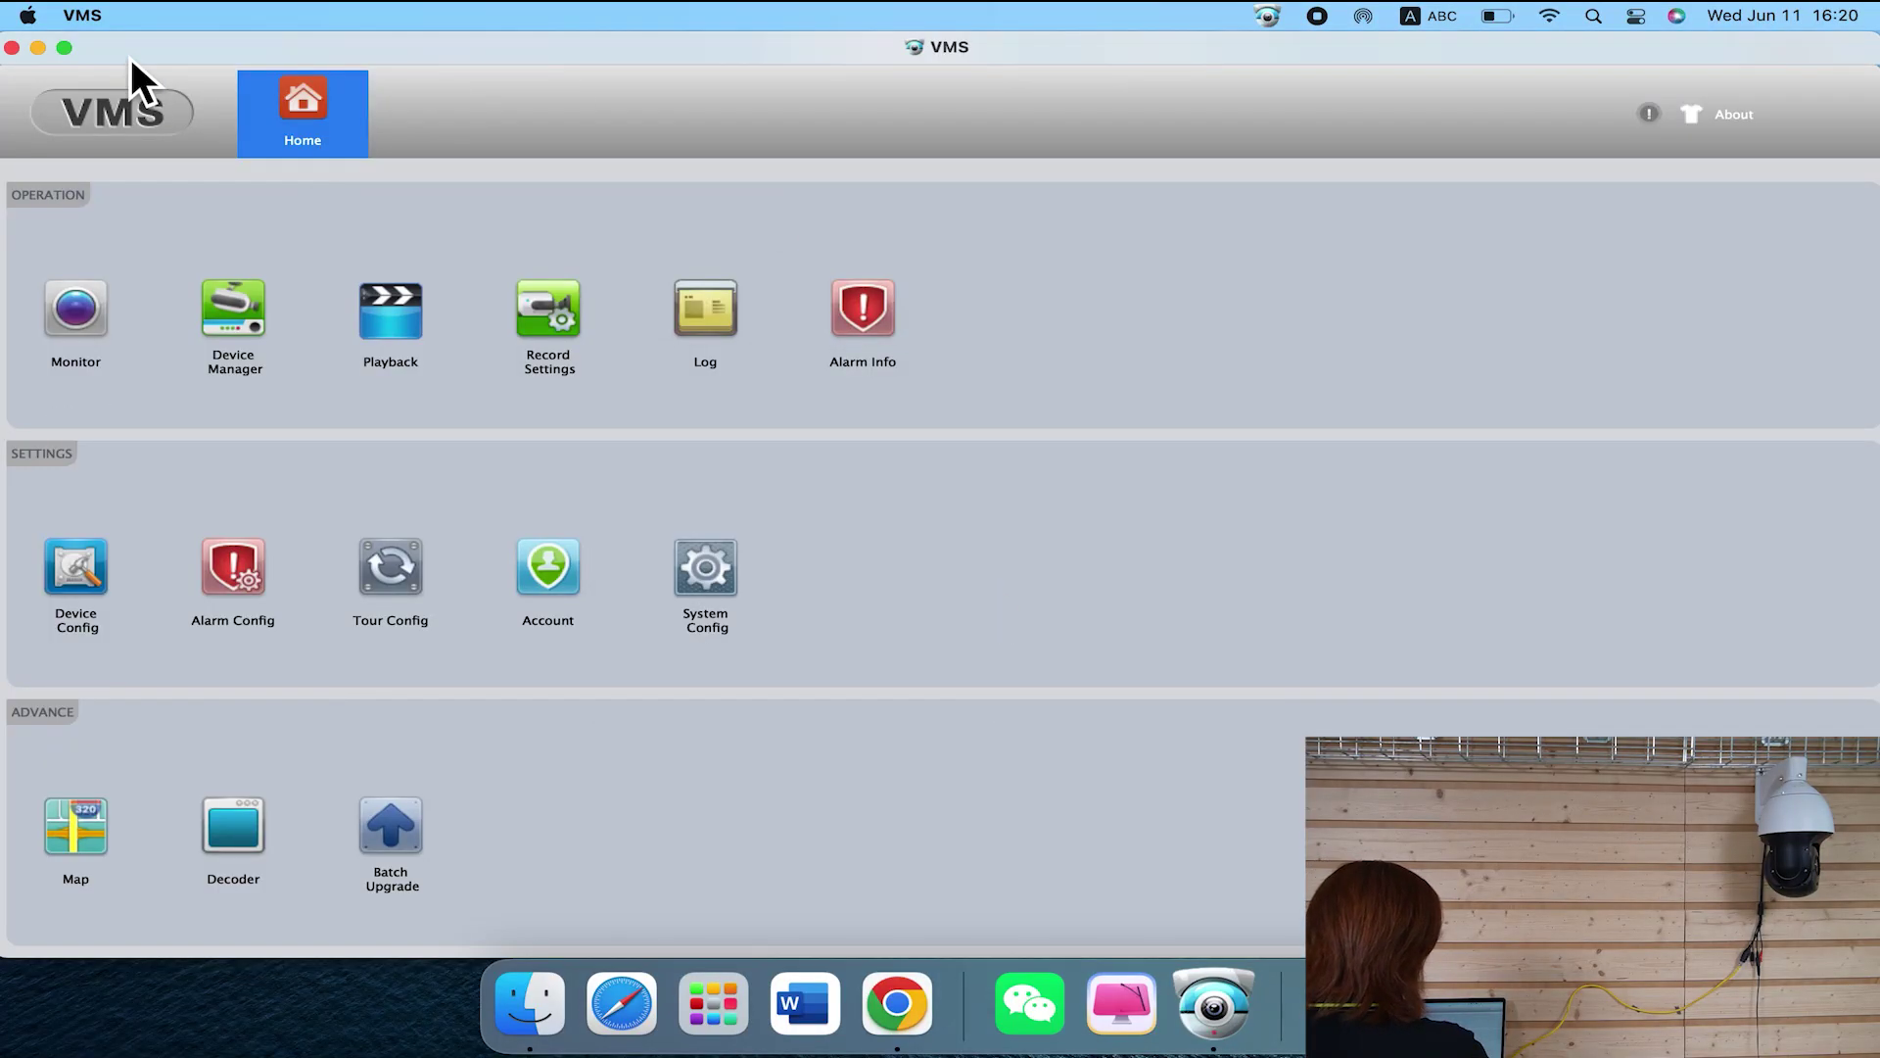
pyautogui.click(64, 49)
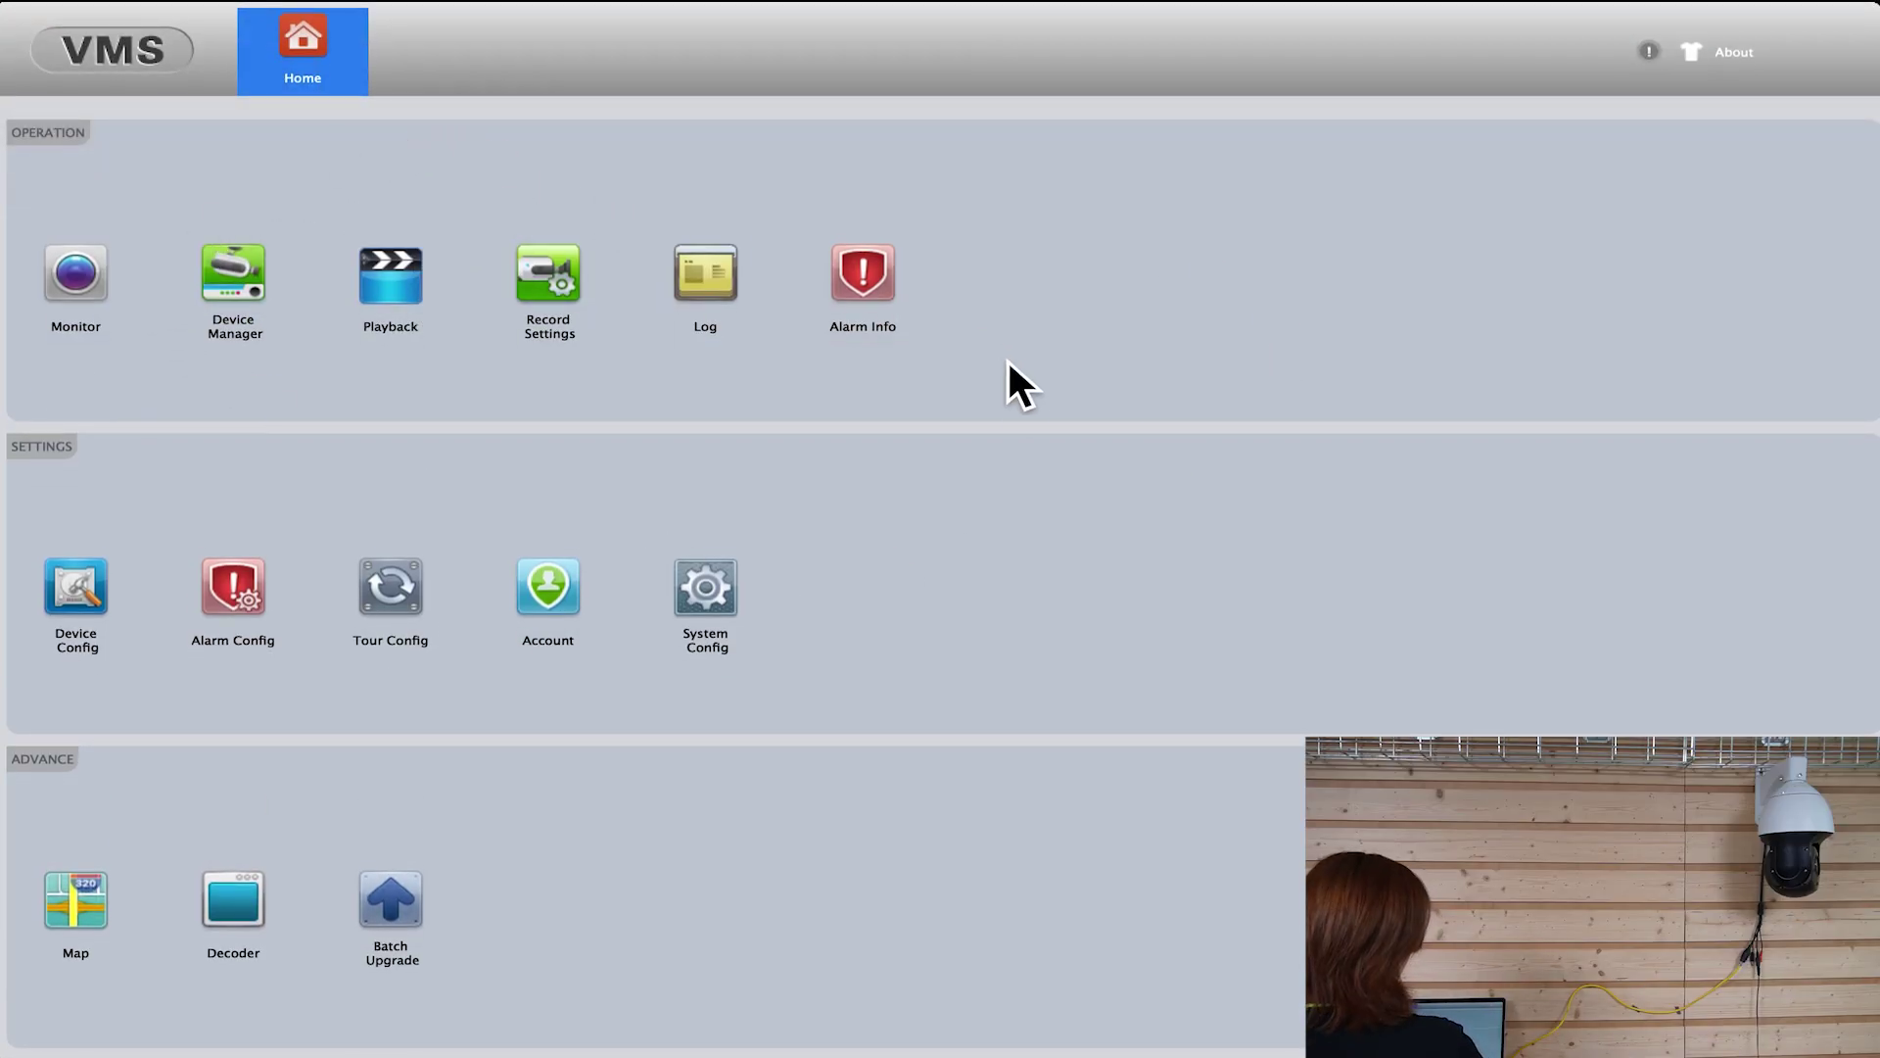
# Run an IPv4 search in Device Manager and add the camera 192.168.1.121.
pyautogui.click(252, 276)
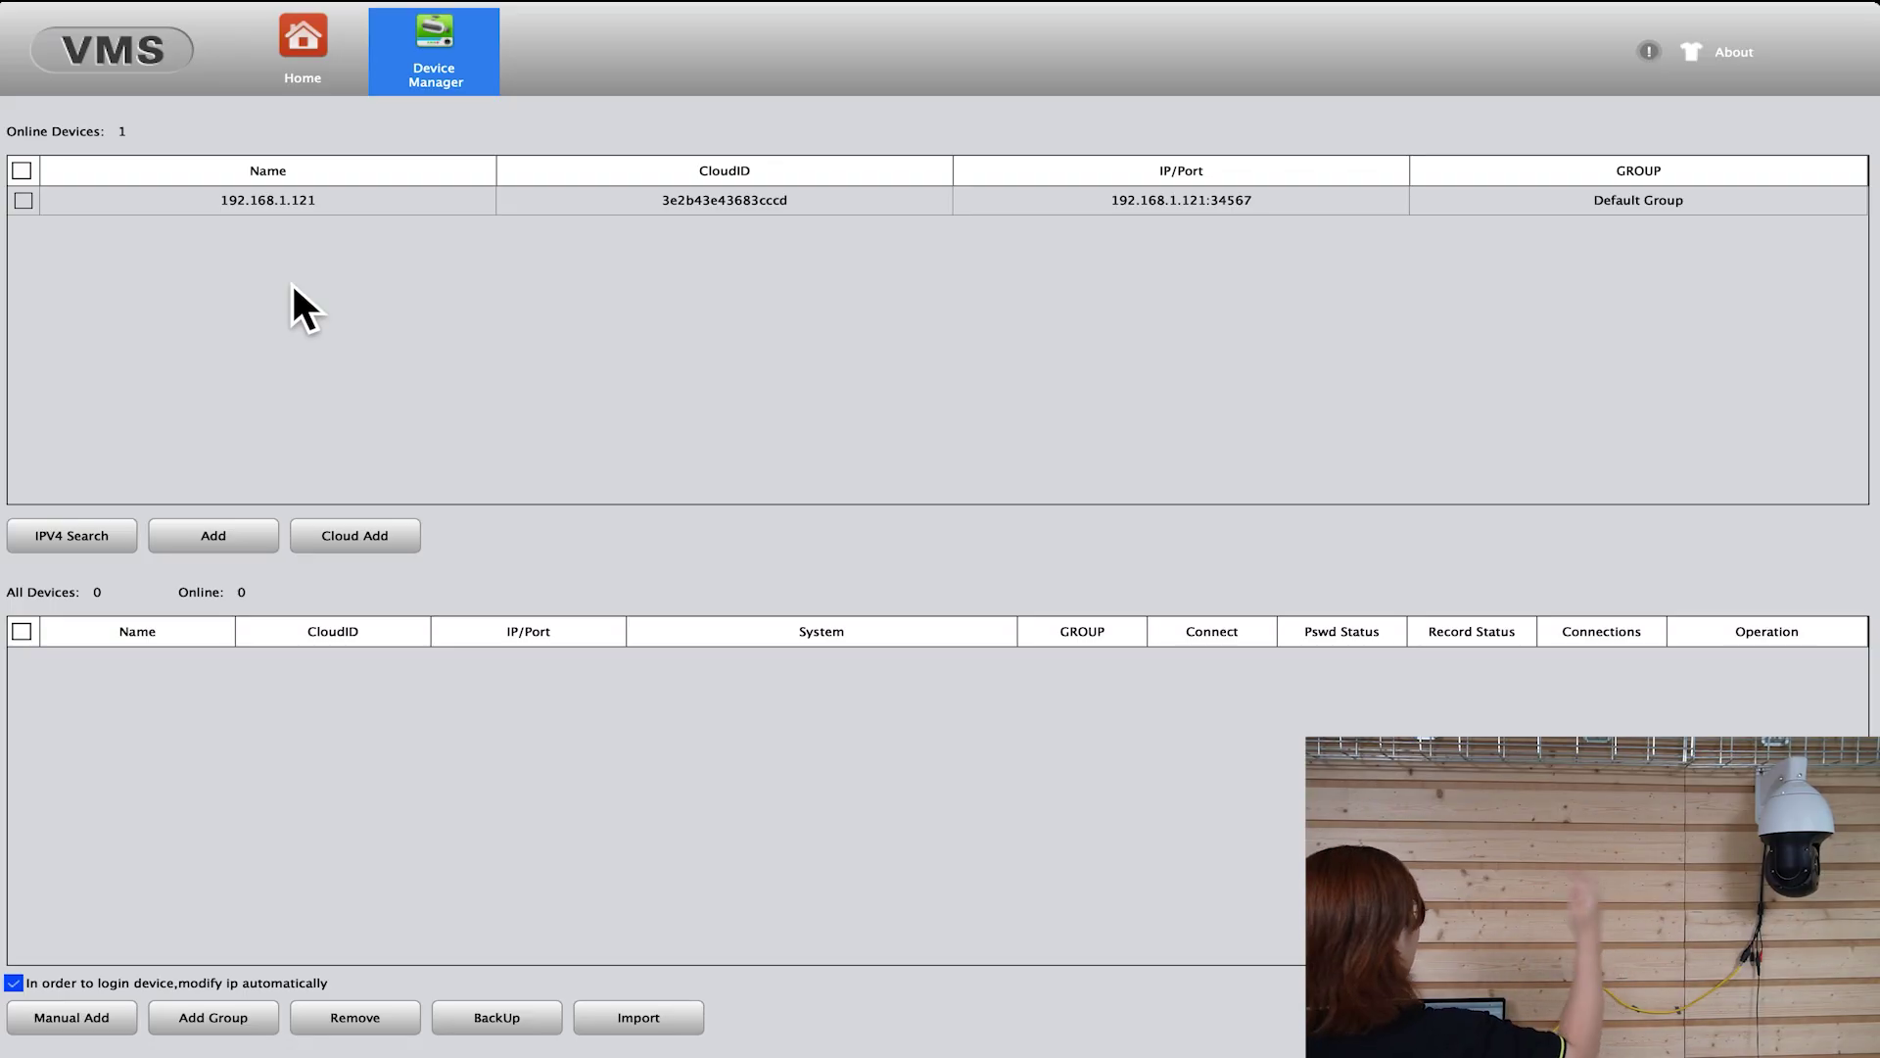
pyautogui.click(77, 540)
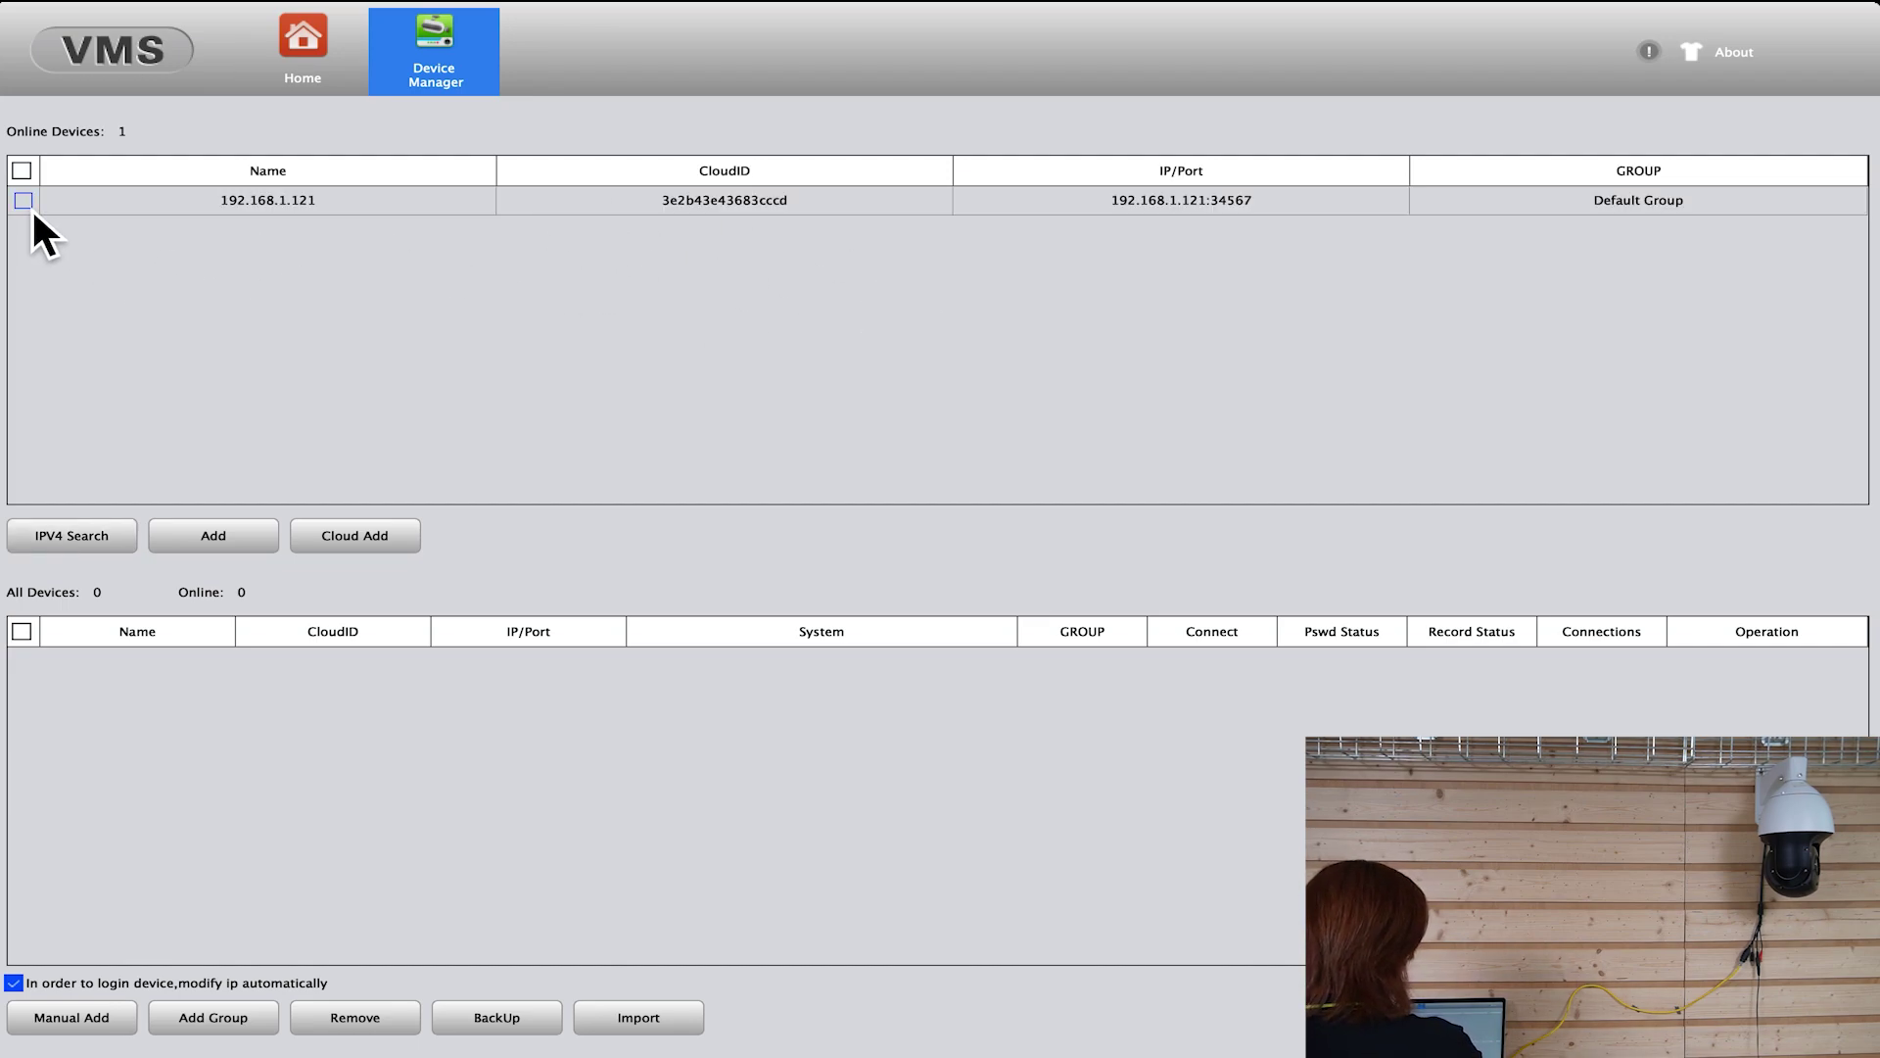
pyautogui.click(29, 203)
pyautogui.click(230, 538)
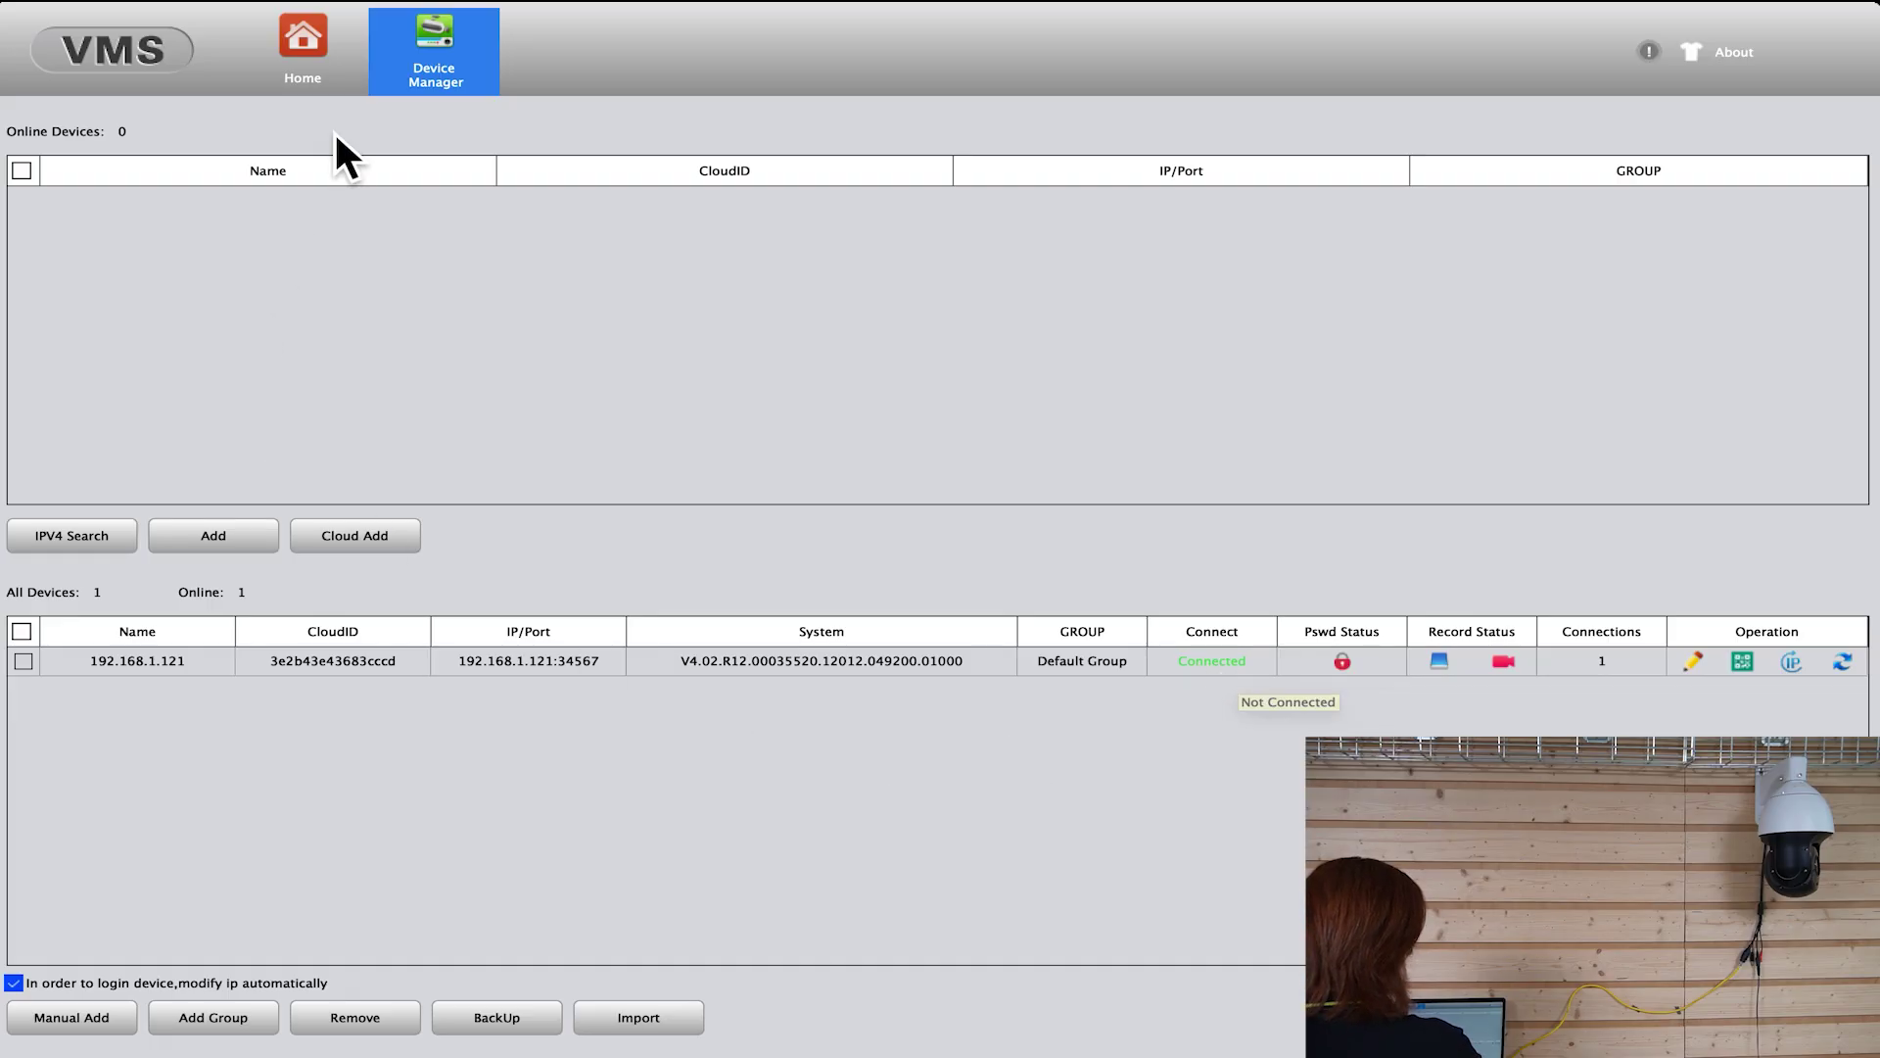
# Open Monitor from Home and enlarge the CH01 live feed of 192.168.1.121.
pyautogui.click(338, 78)
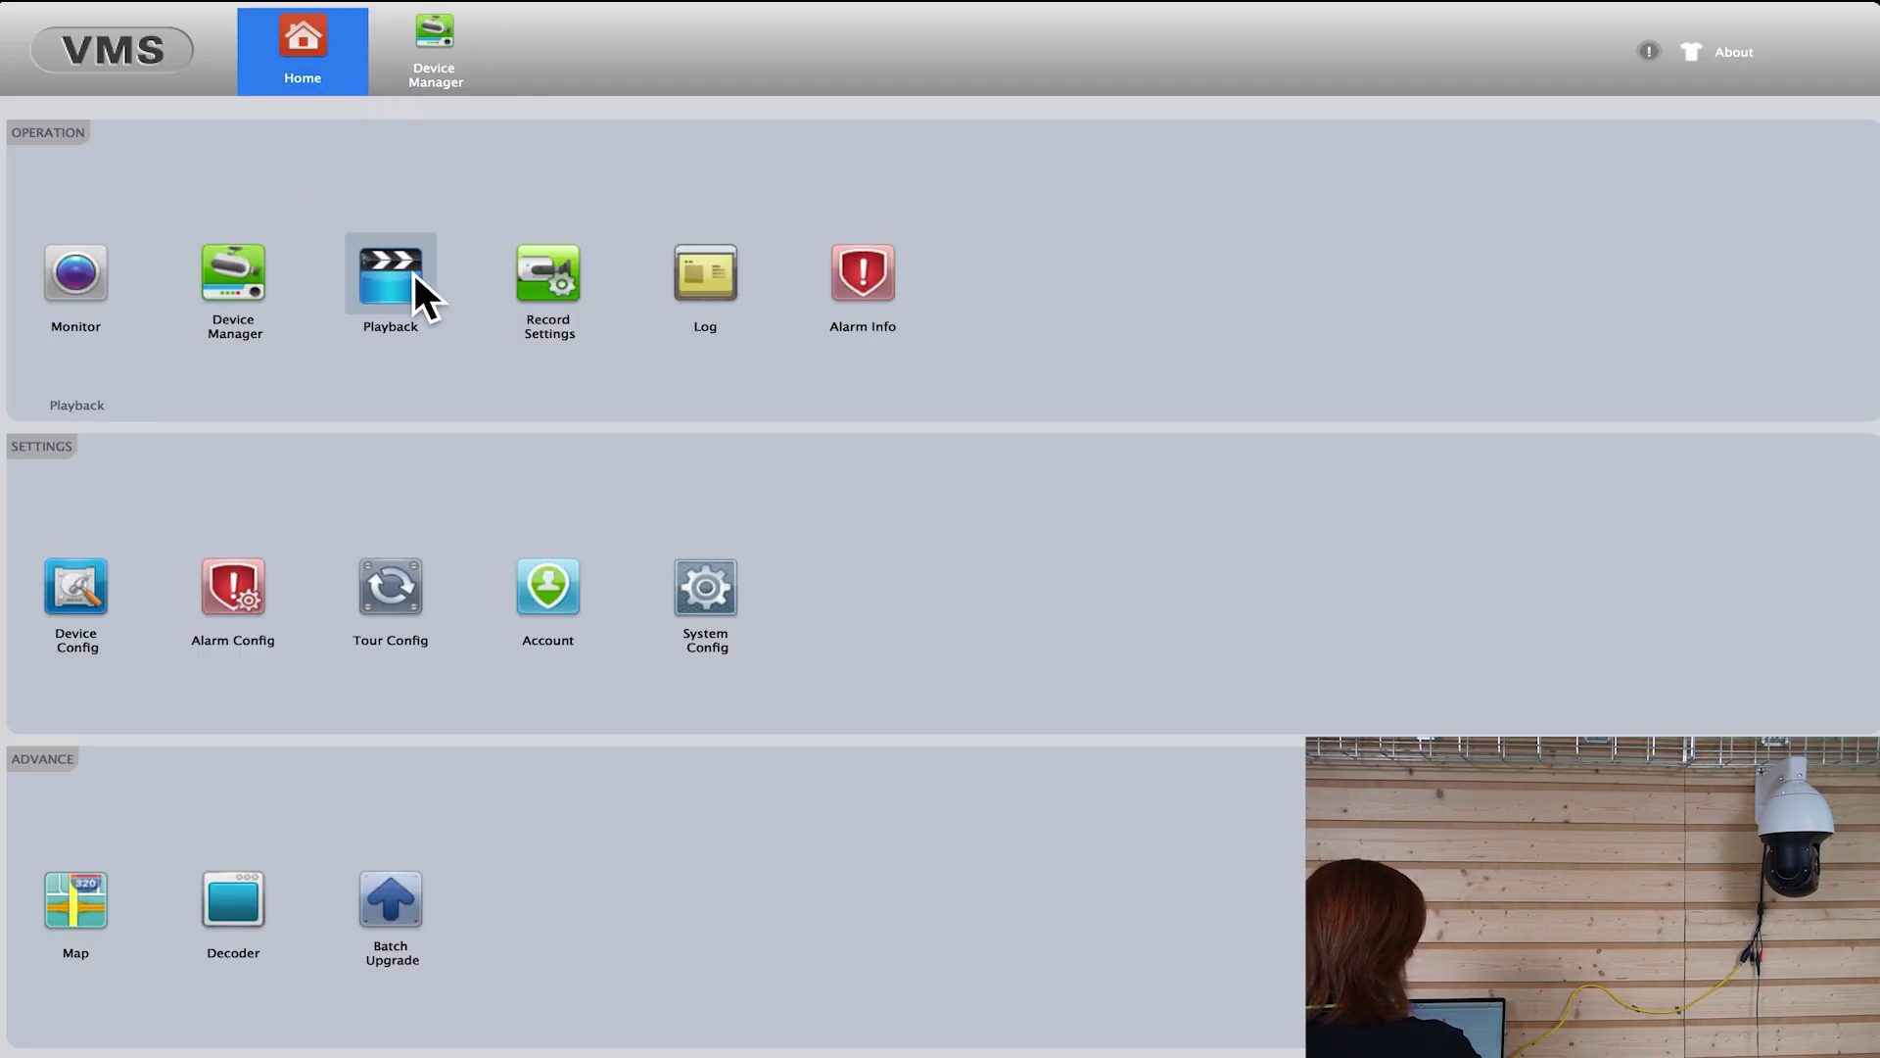
pyautogui.click(76, 265)
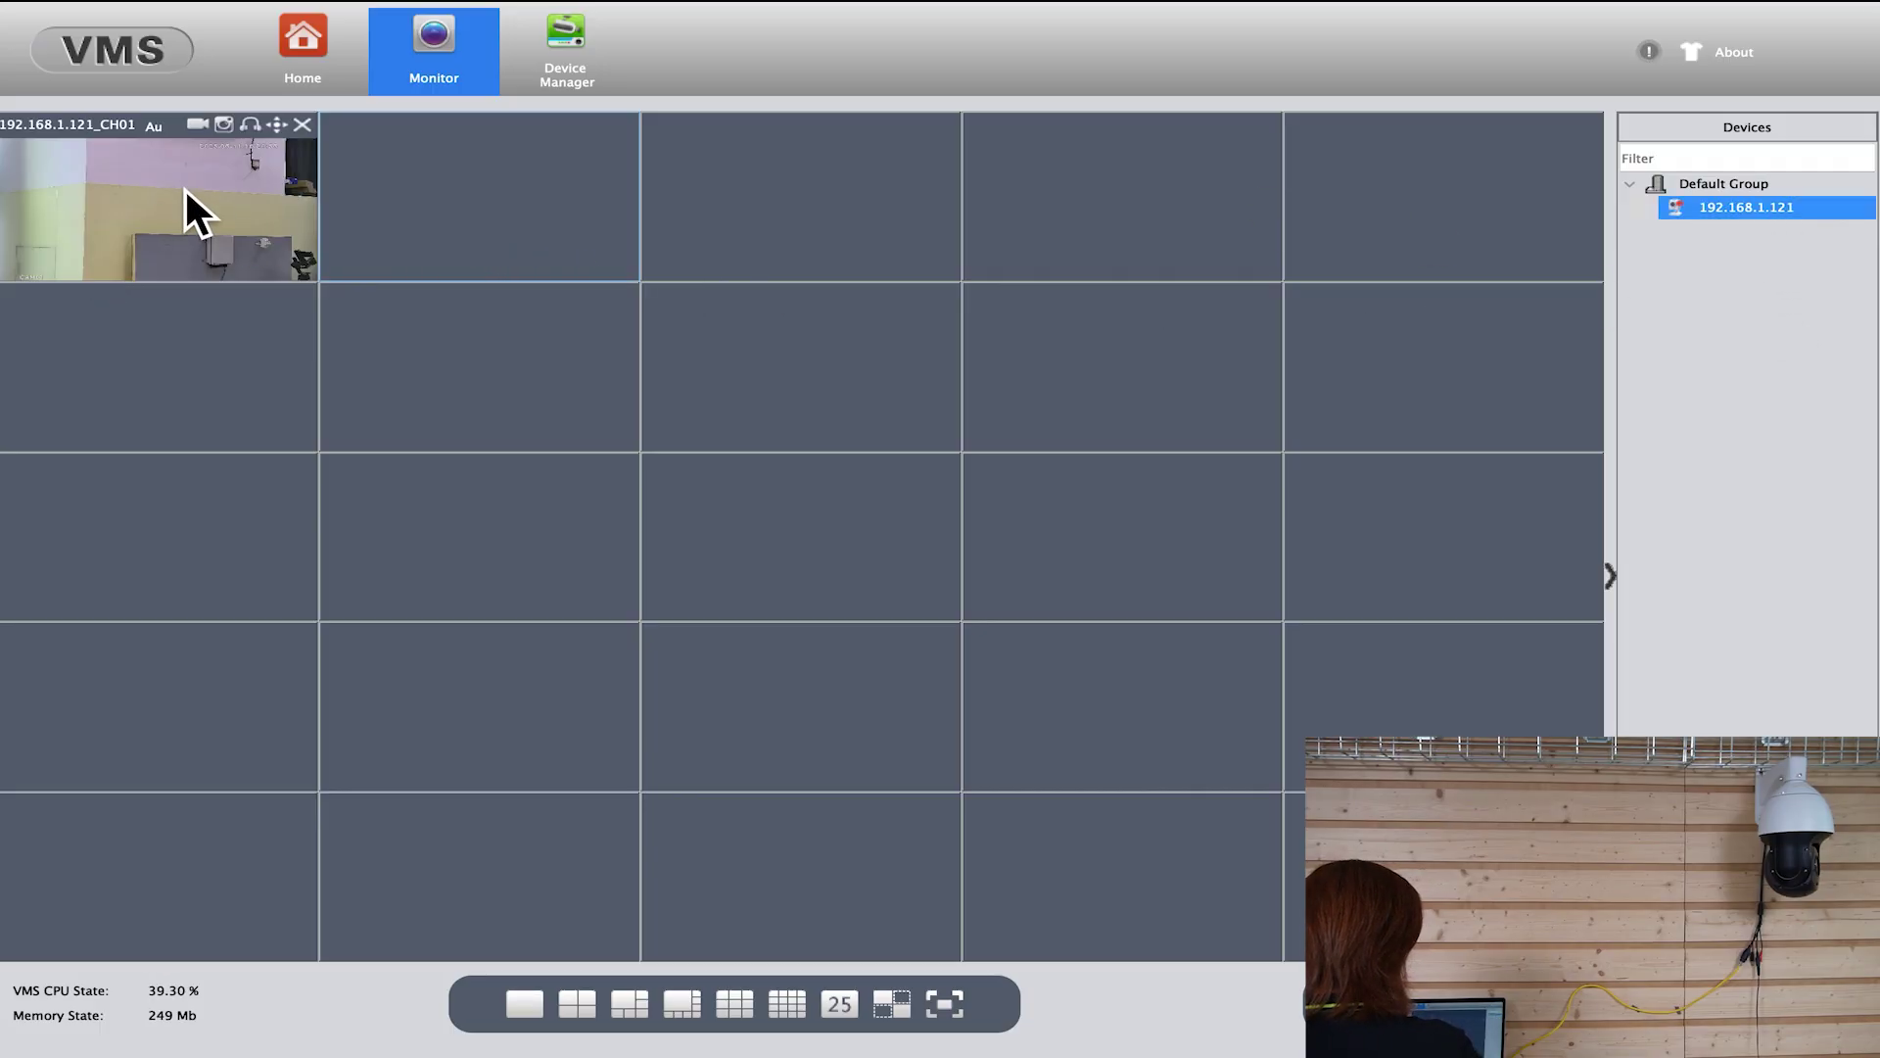
pyautogui.doubleClick(183, 187)
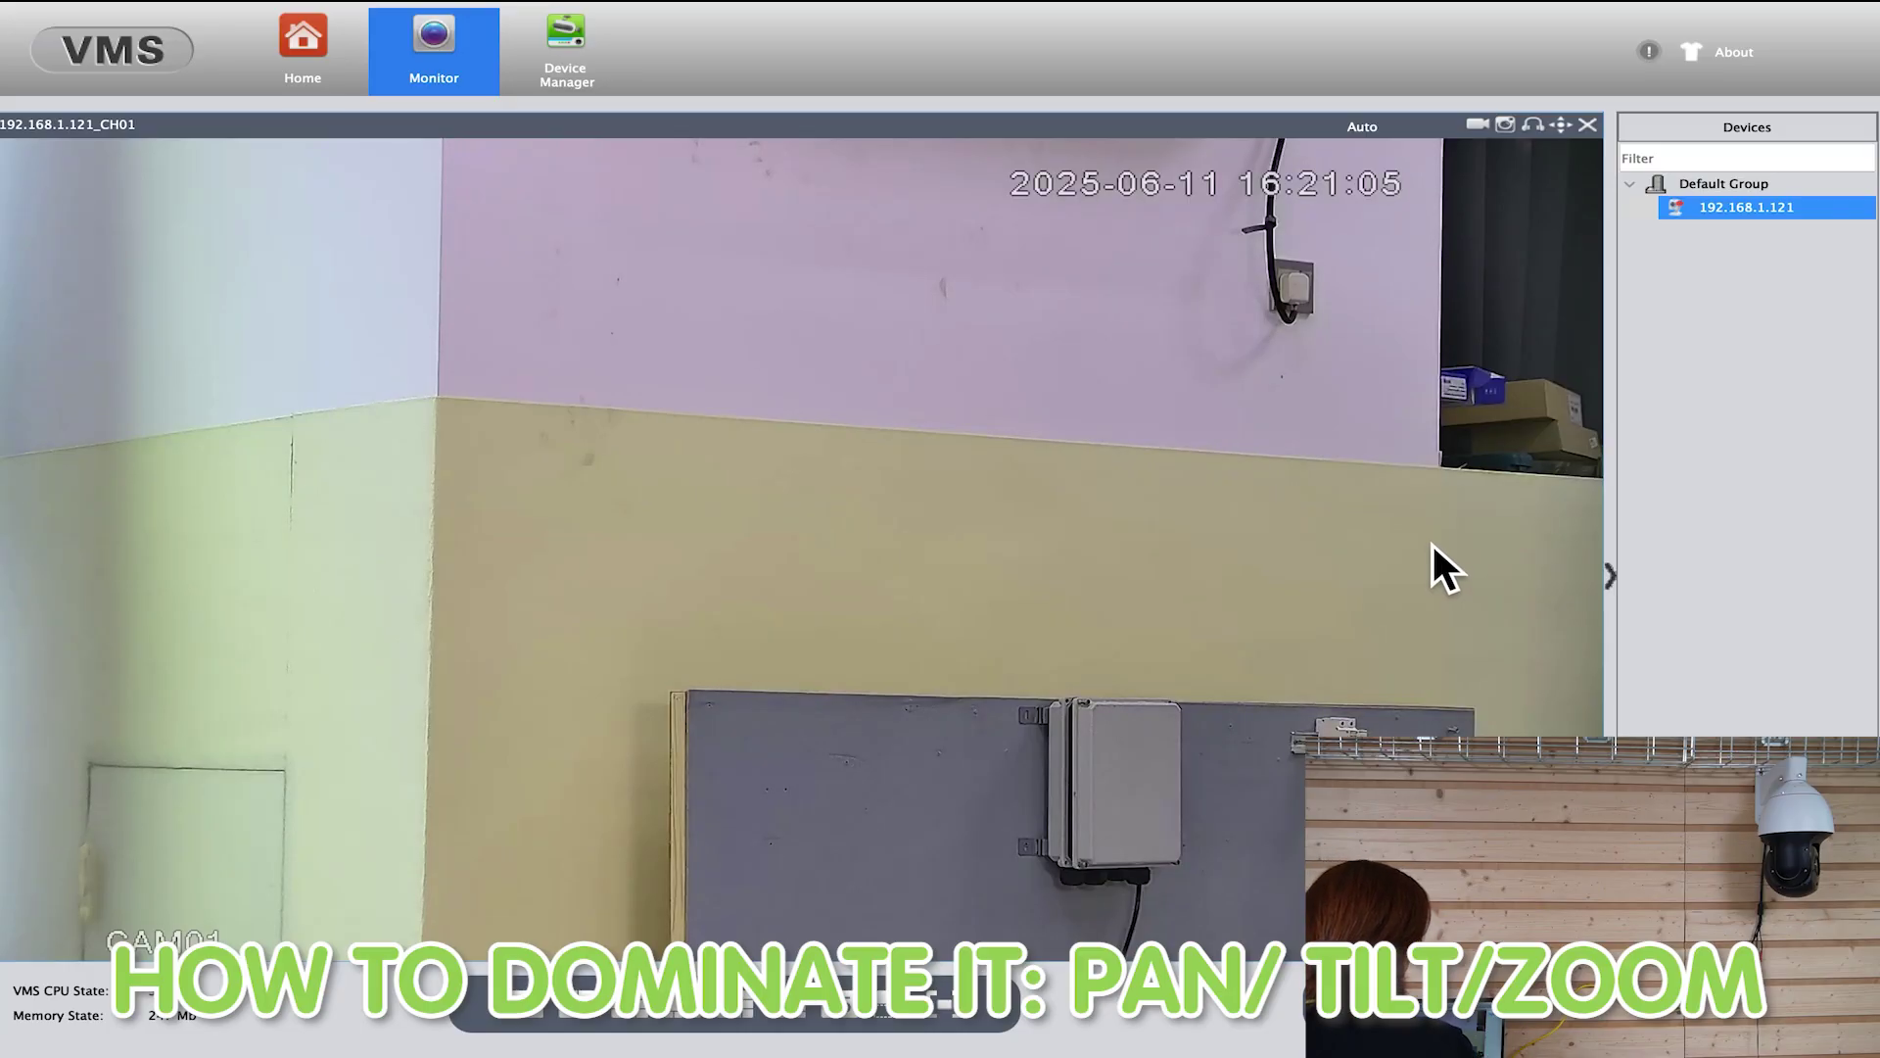
# Open the PTZ controls, reposition the panel, and pan and tilt the camera toward the window.
pyautogui.click(1570, 136)
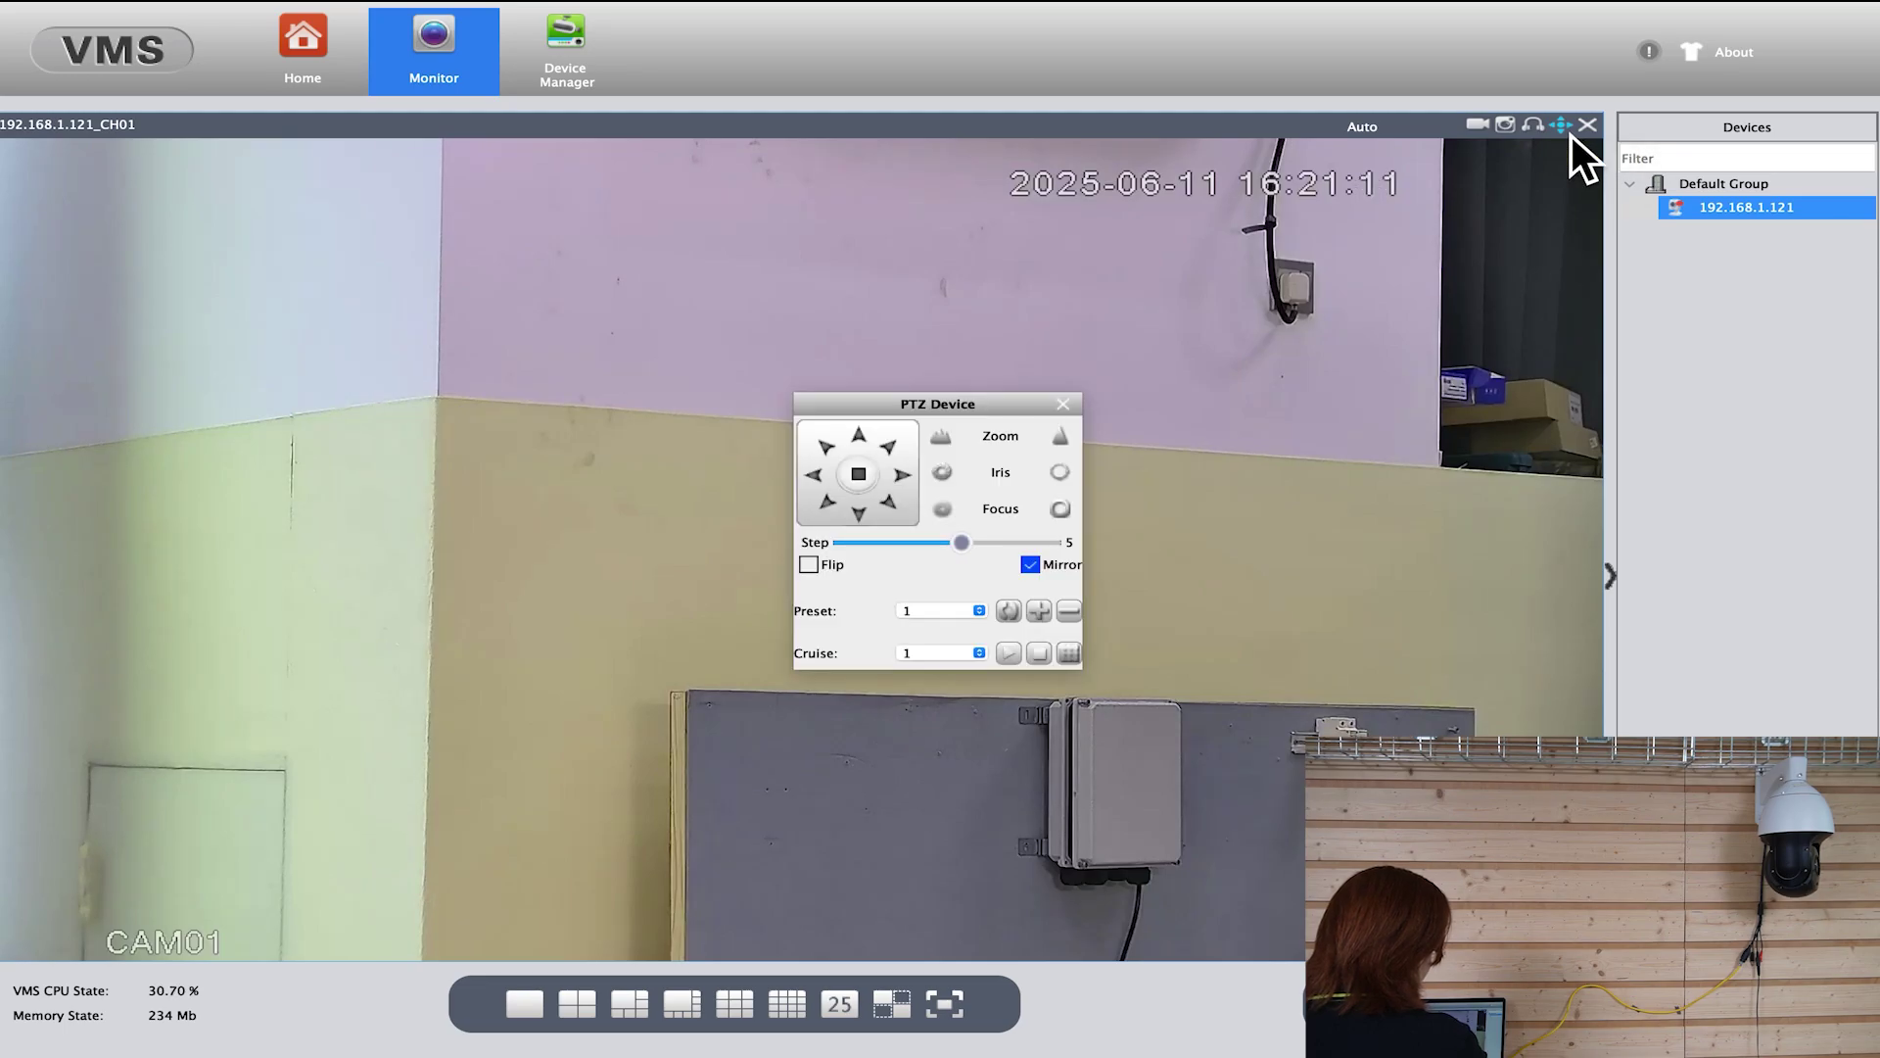
pyautogui.moveTo(1008, 400); pyautogui.dragTo(1430, 162)
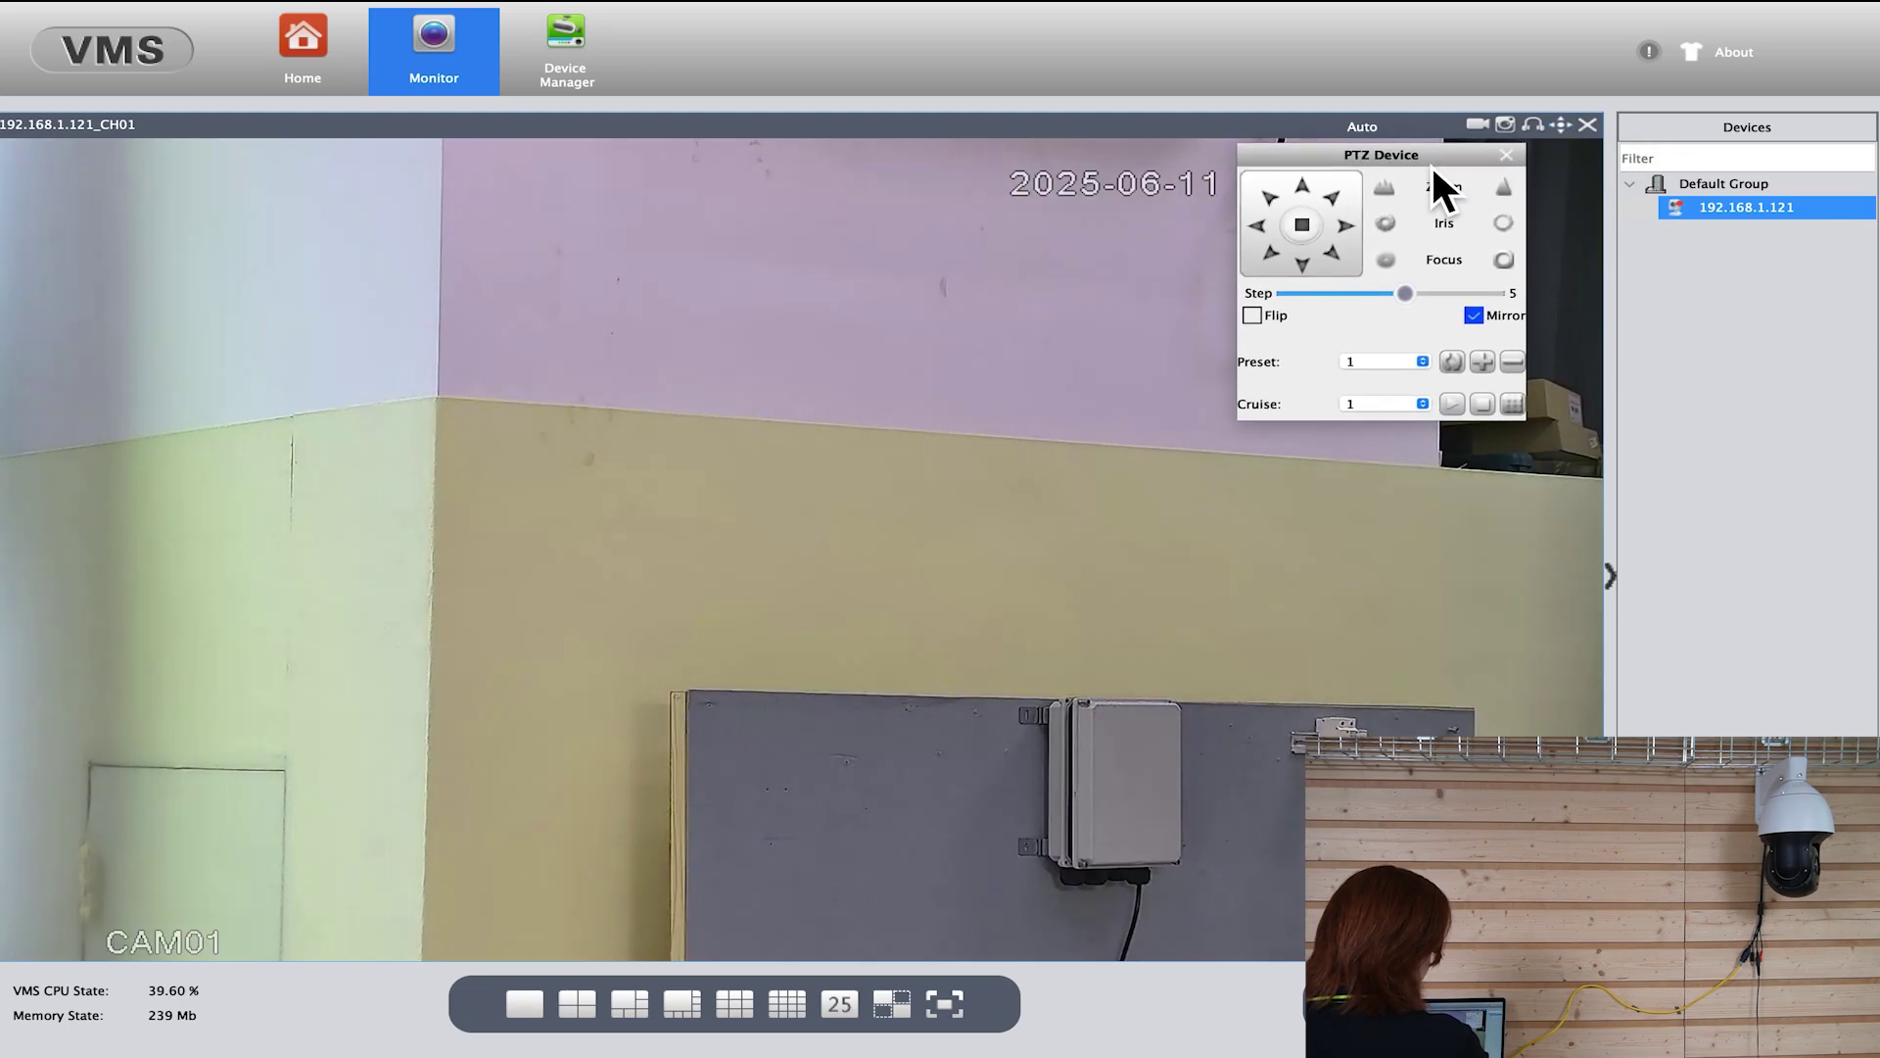
pyautogui.click(1334, 232)
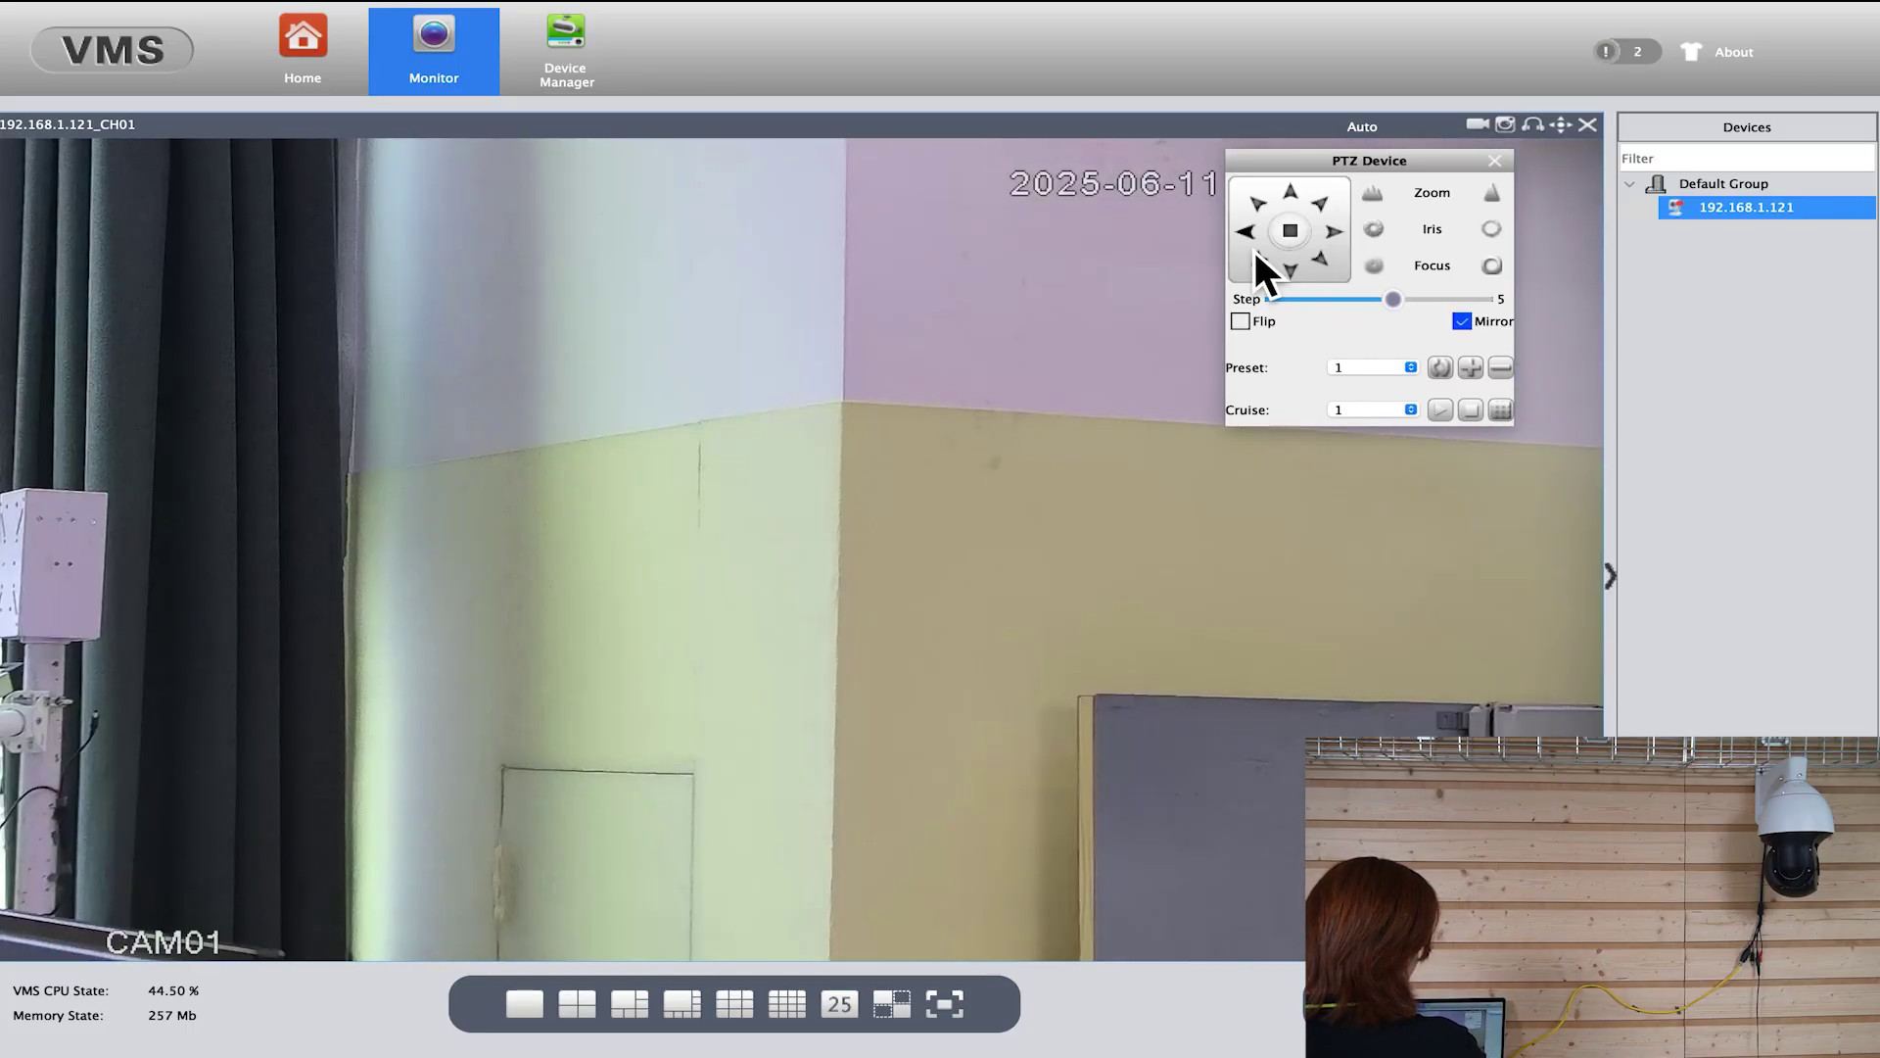
pyautogui.click(1256, 239)
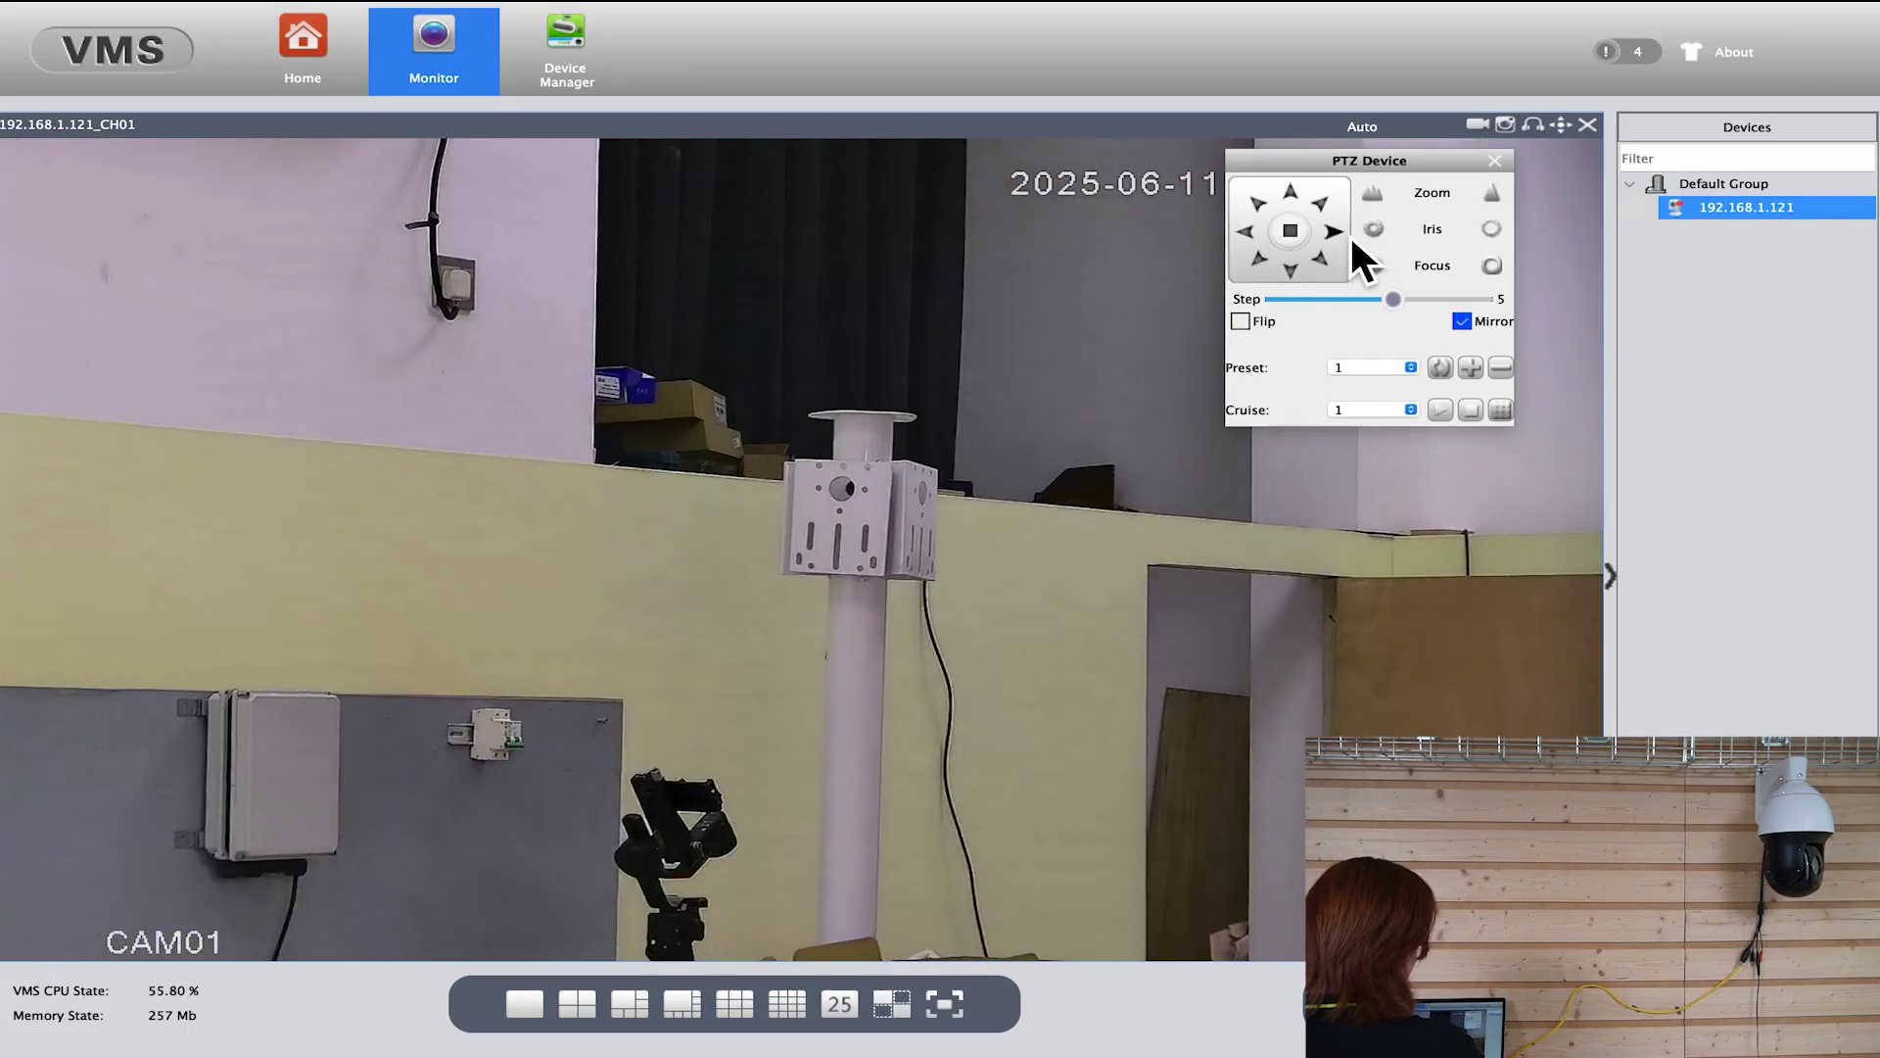
pyautogui.click(1345, 232)
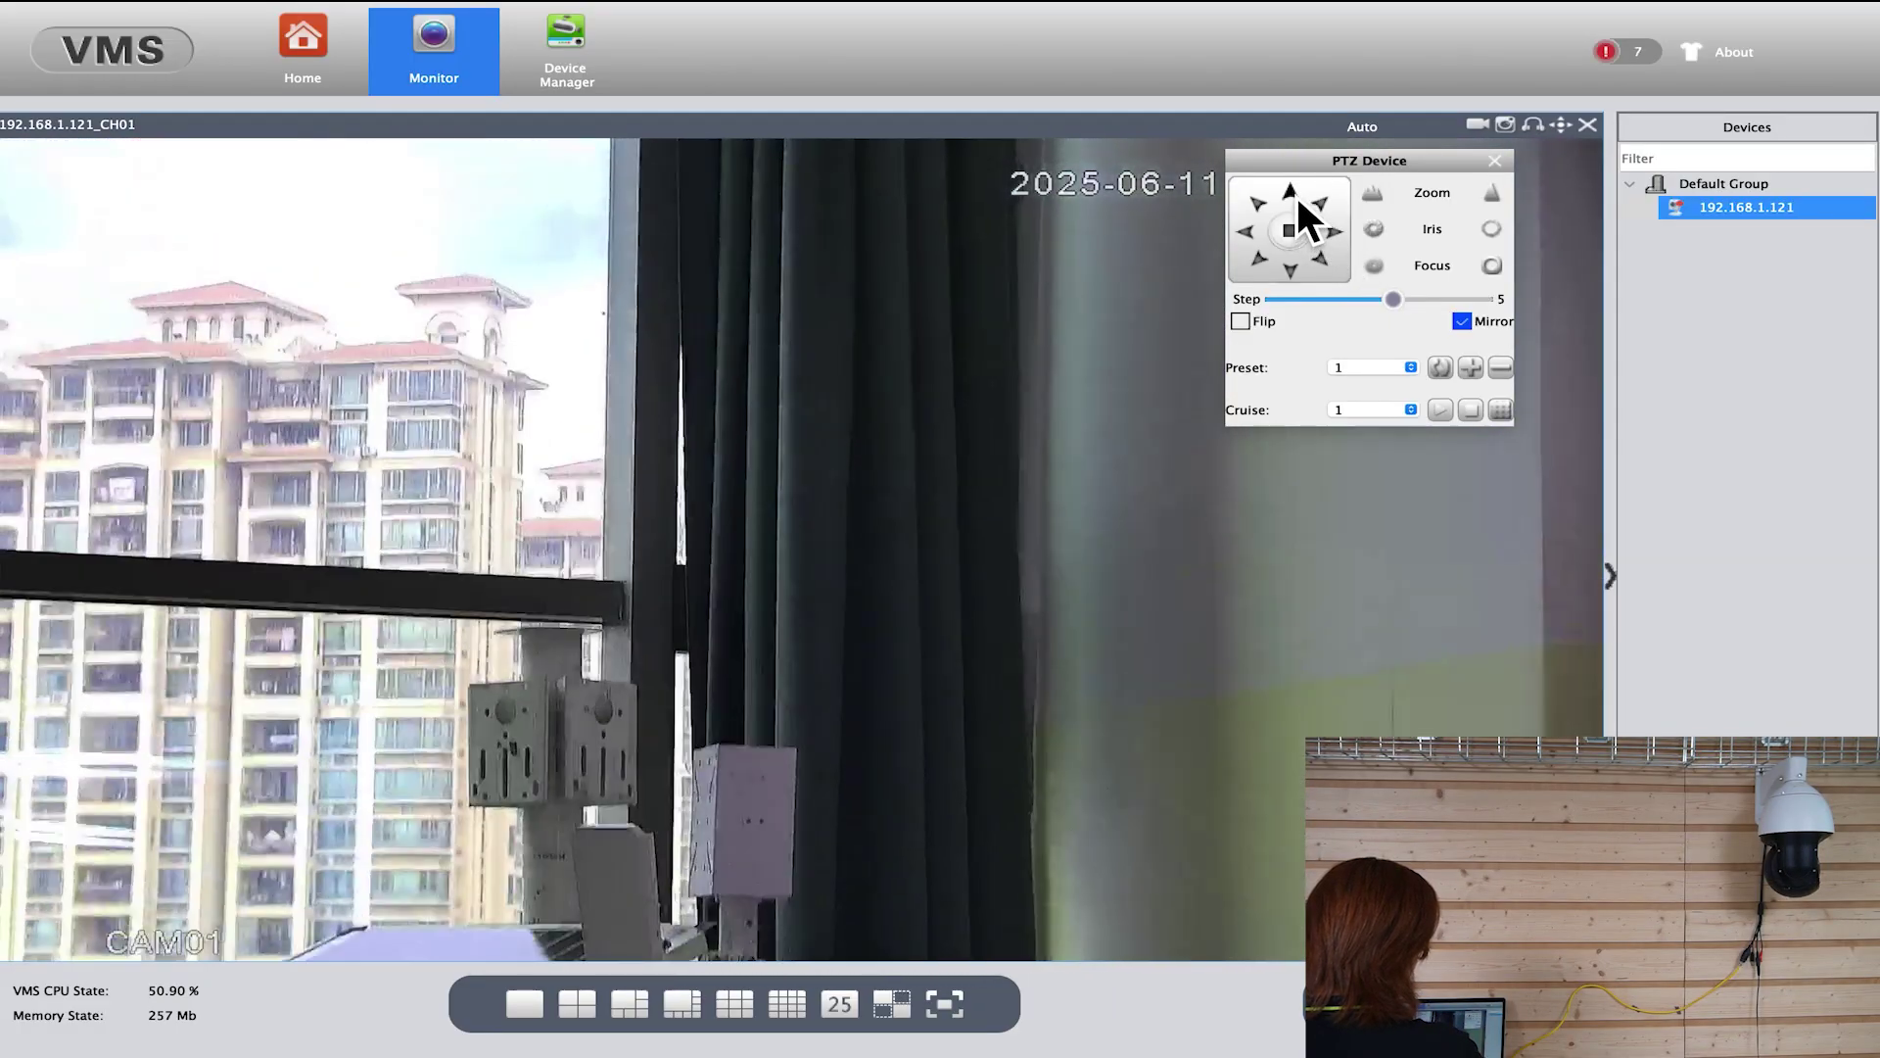
pyautogui.click(1290, 234)
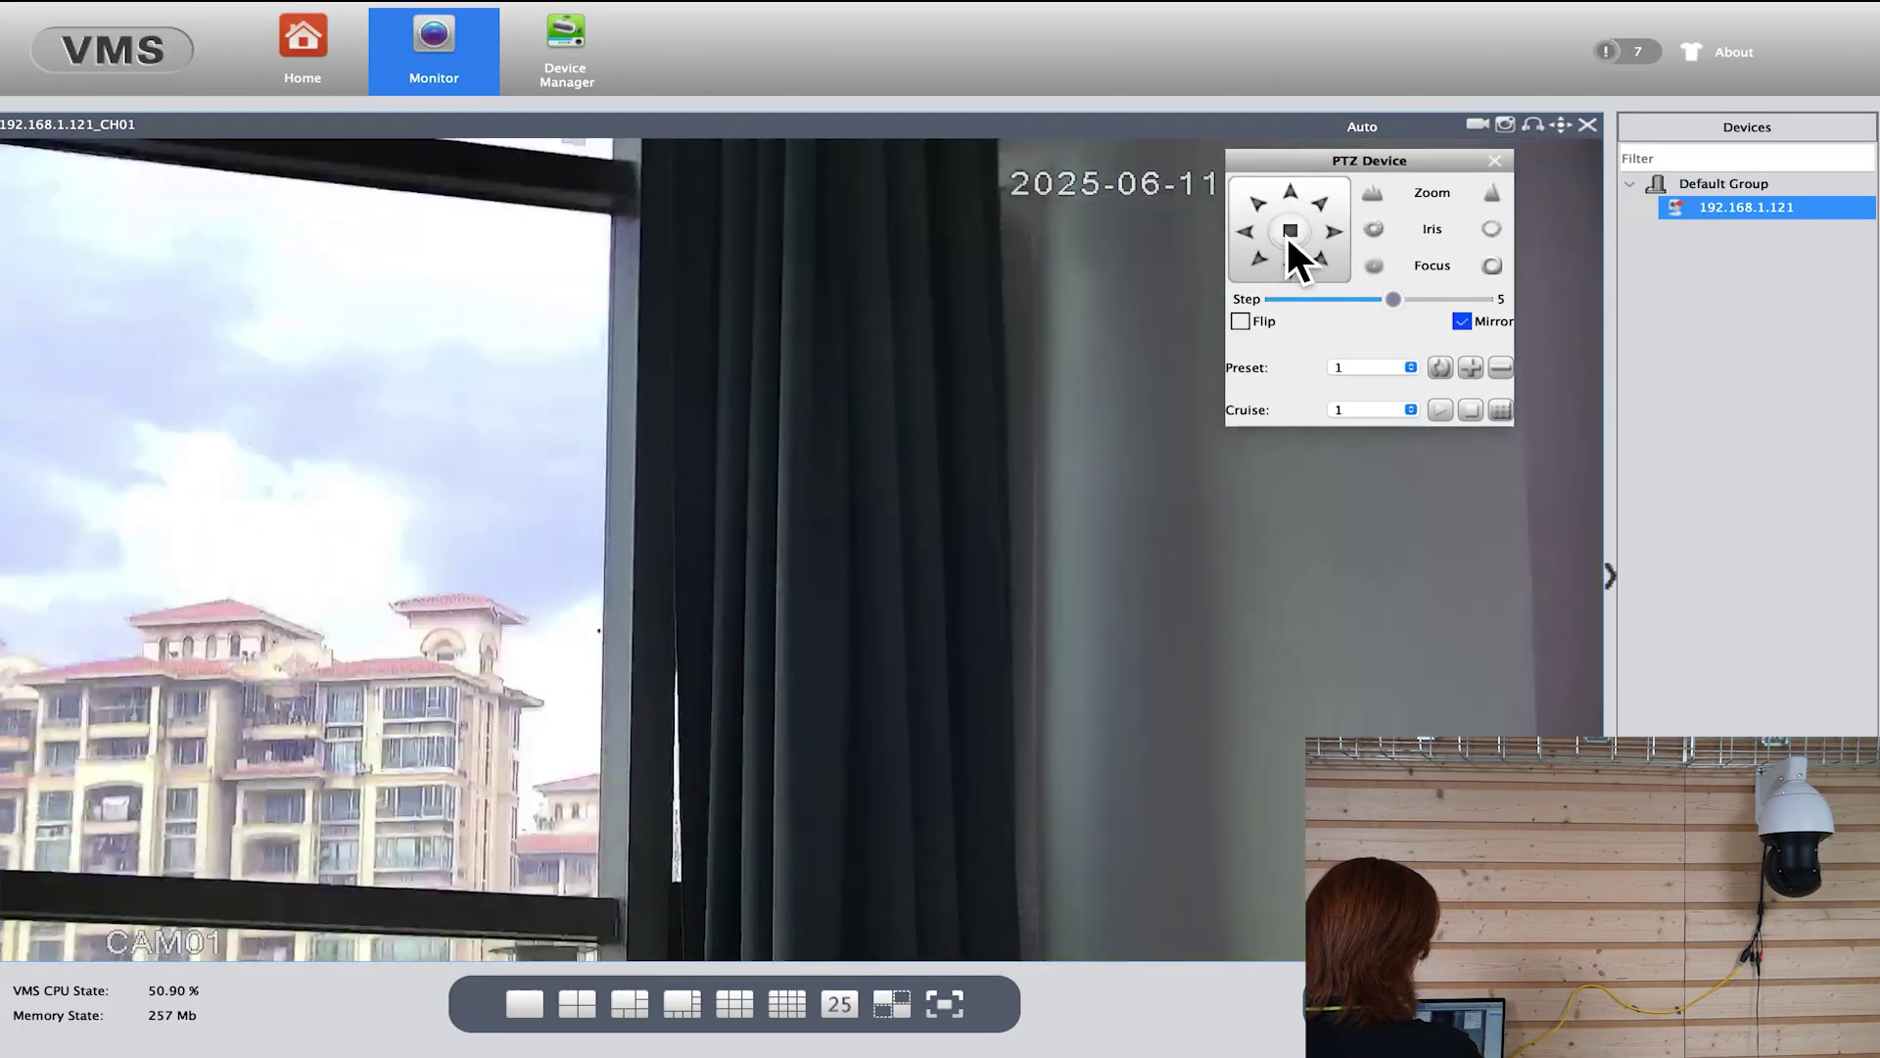
pyautogui.click(1292, 270)
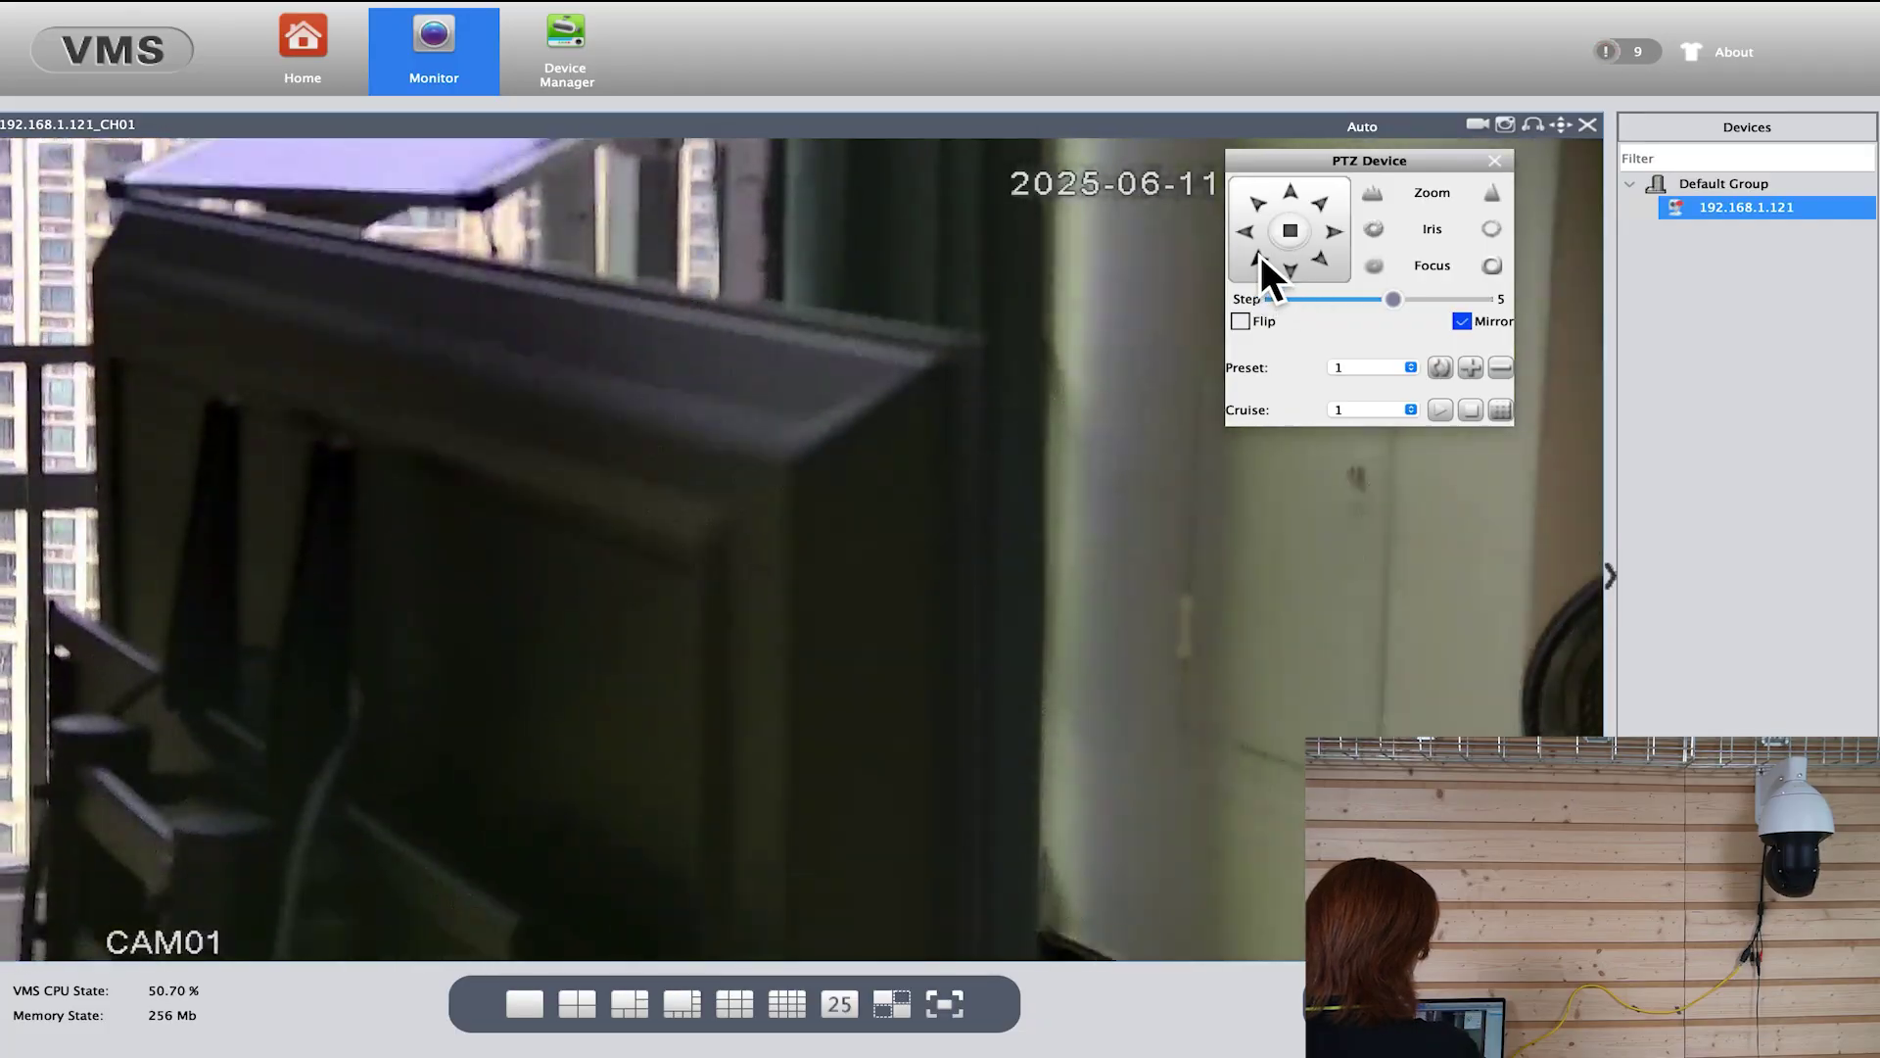
pyautogui.click(1257, 242)
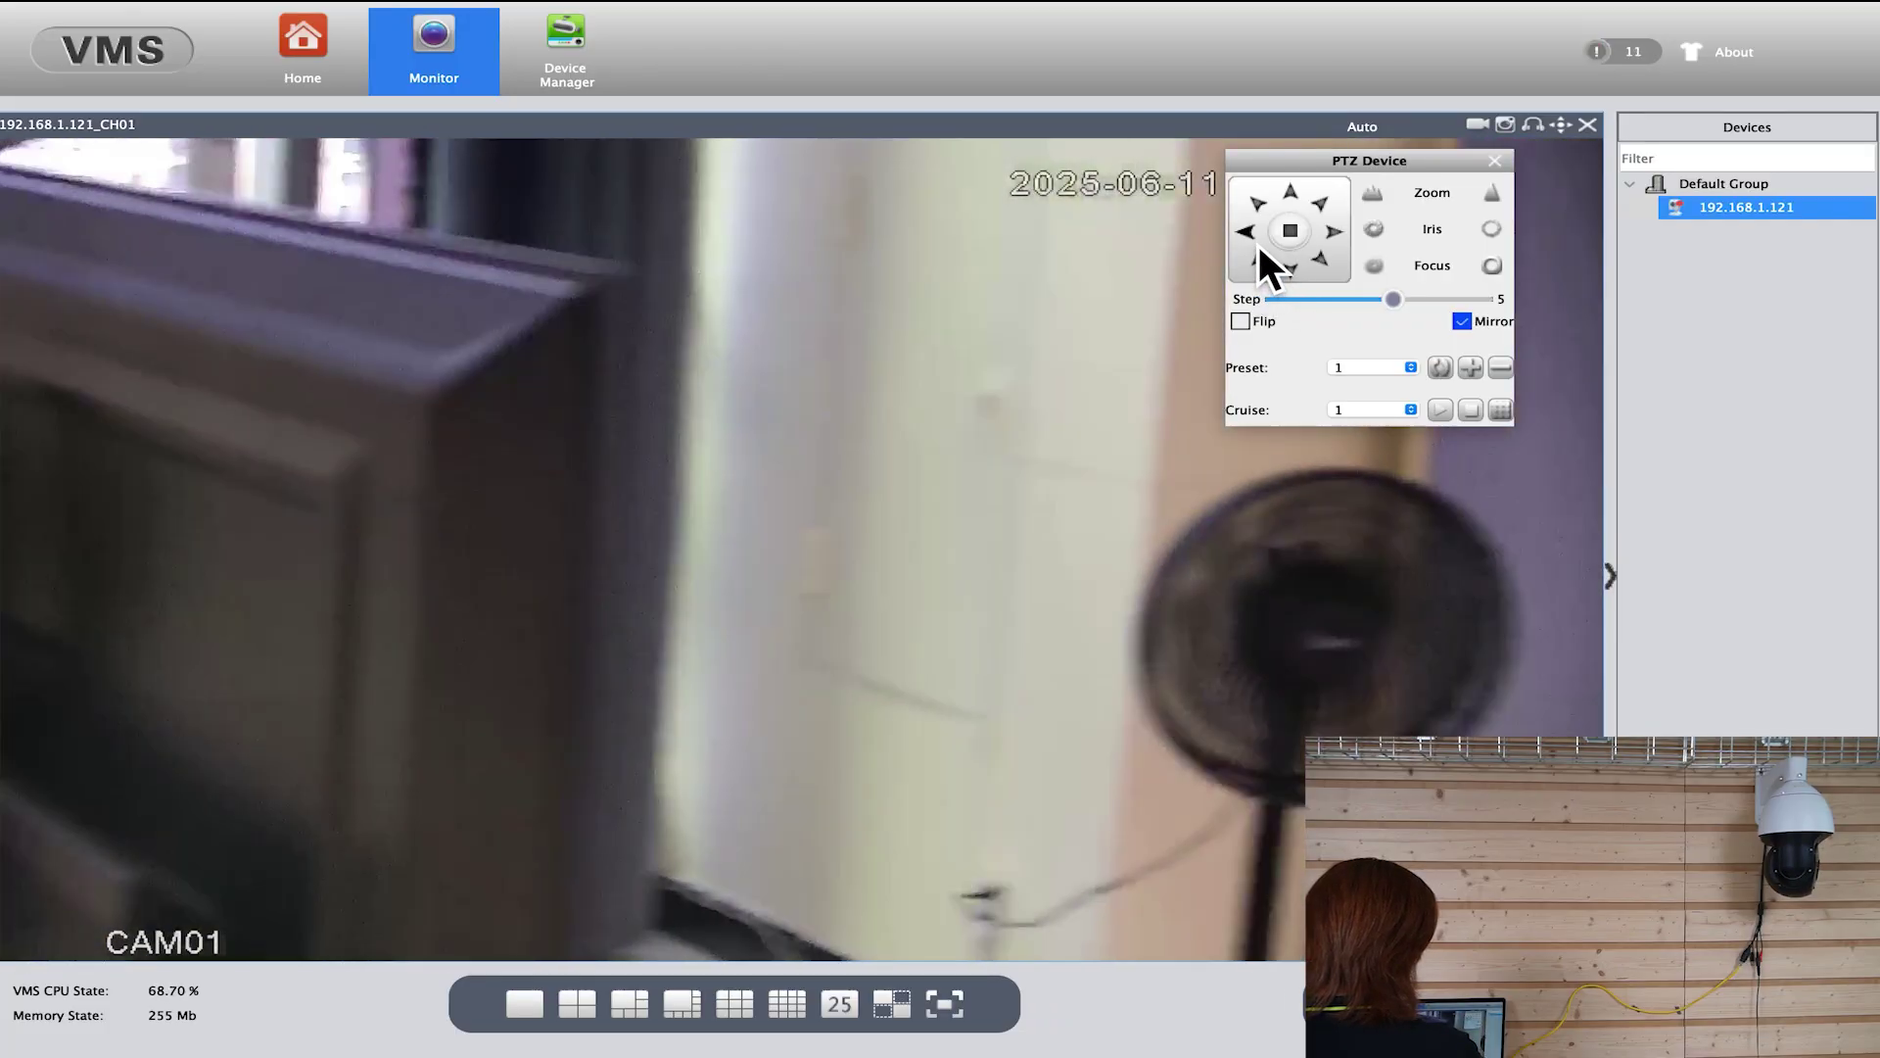
pyautogui.click(1327, 246)
pyautogui.click(1332, 236)
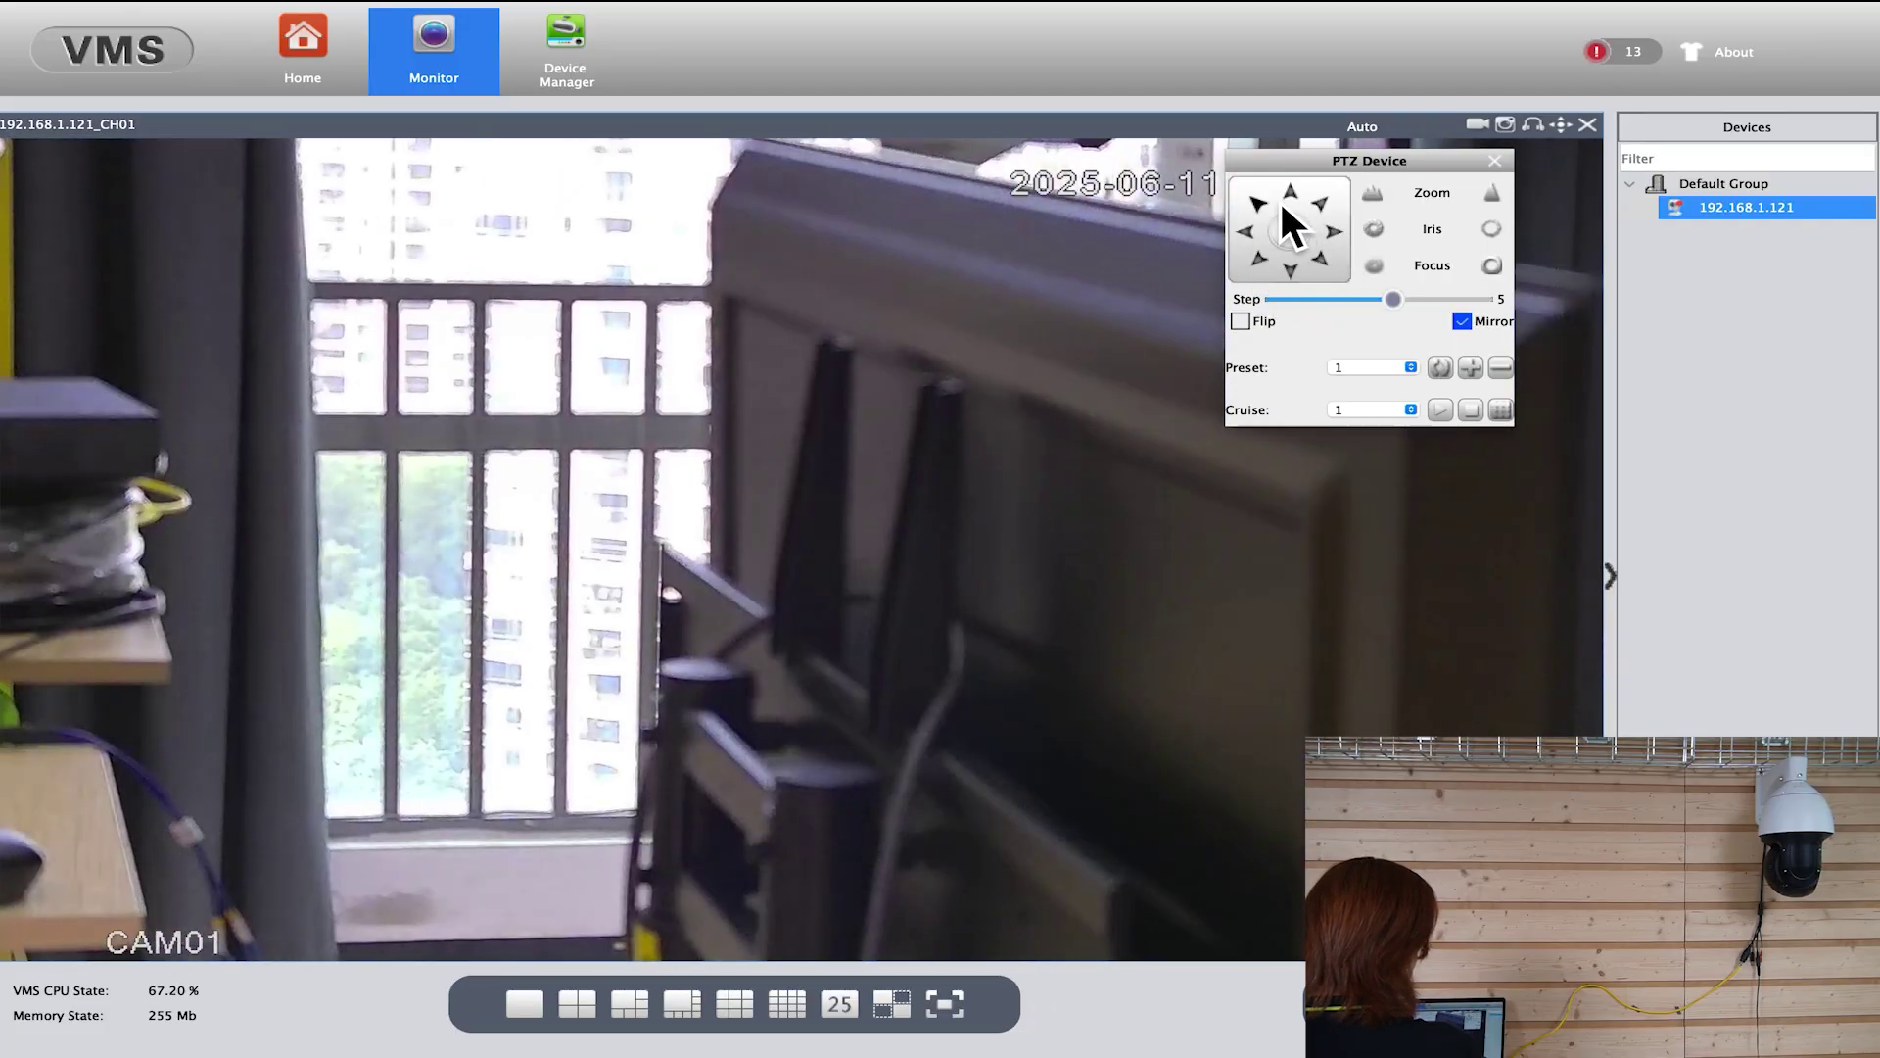
pyautogui.click(1292, 196)
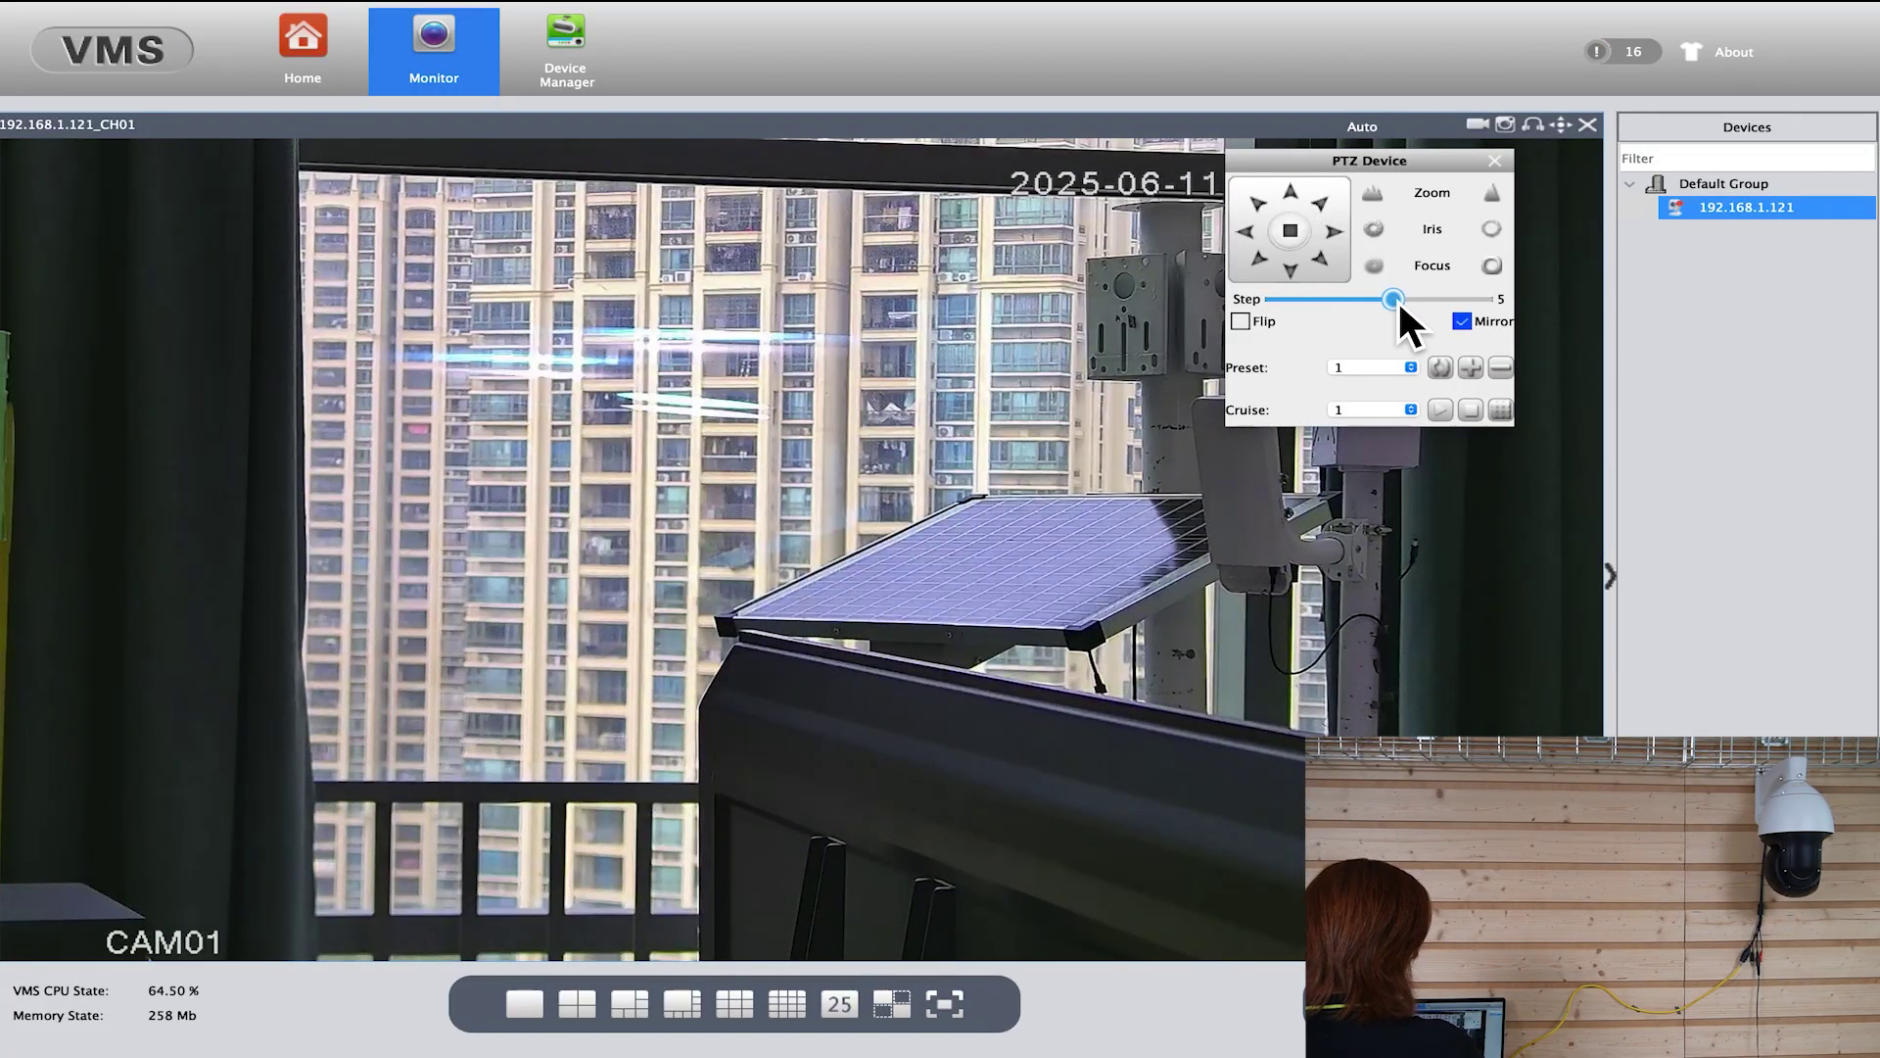
# Lower the PTZ step to 2 and pan the camera slowly side to side.
pyautogui.moveTo(1399, 304); pyautogui.dragTo(1318, 305)
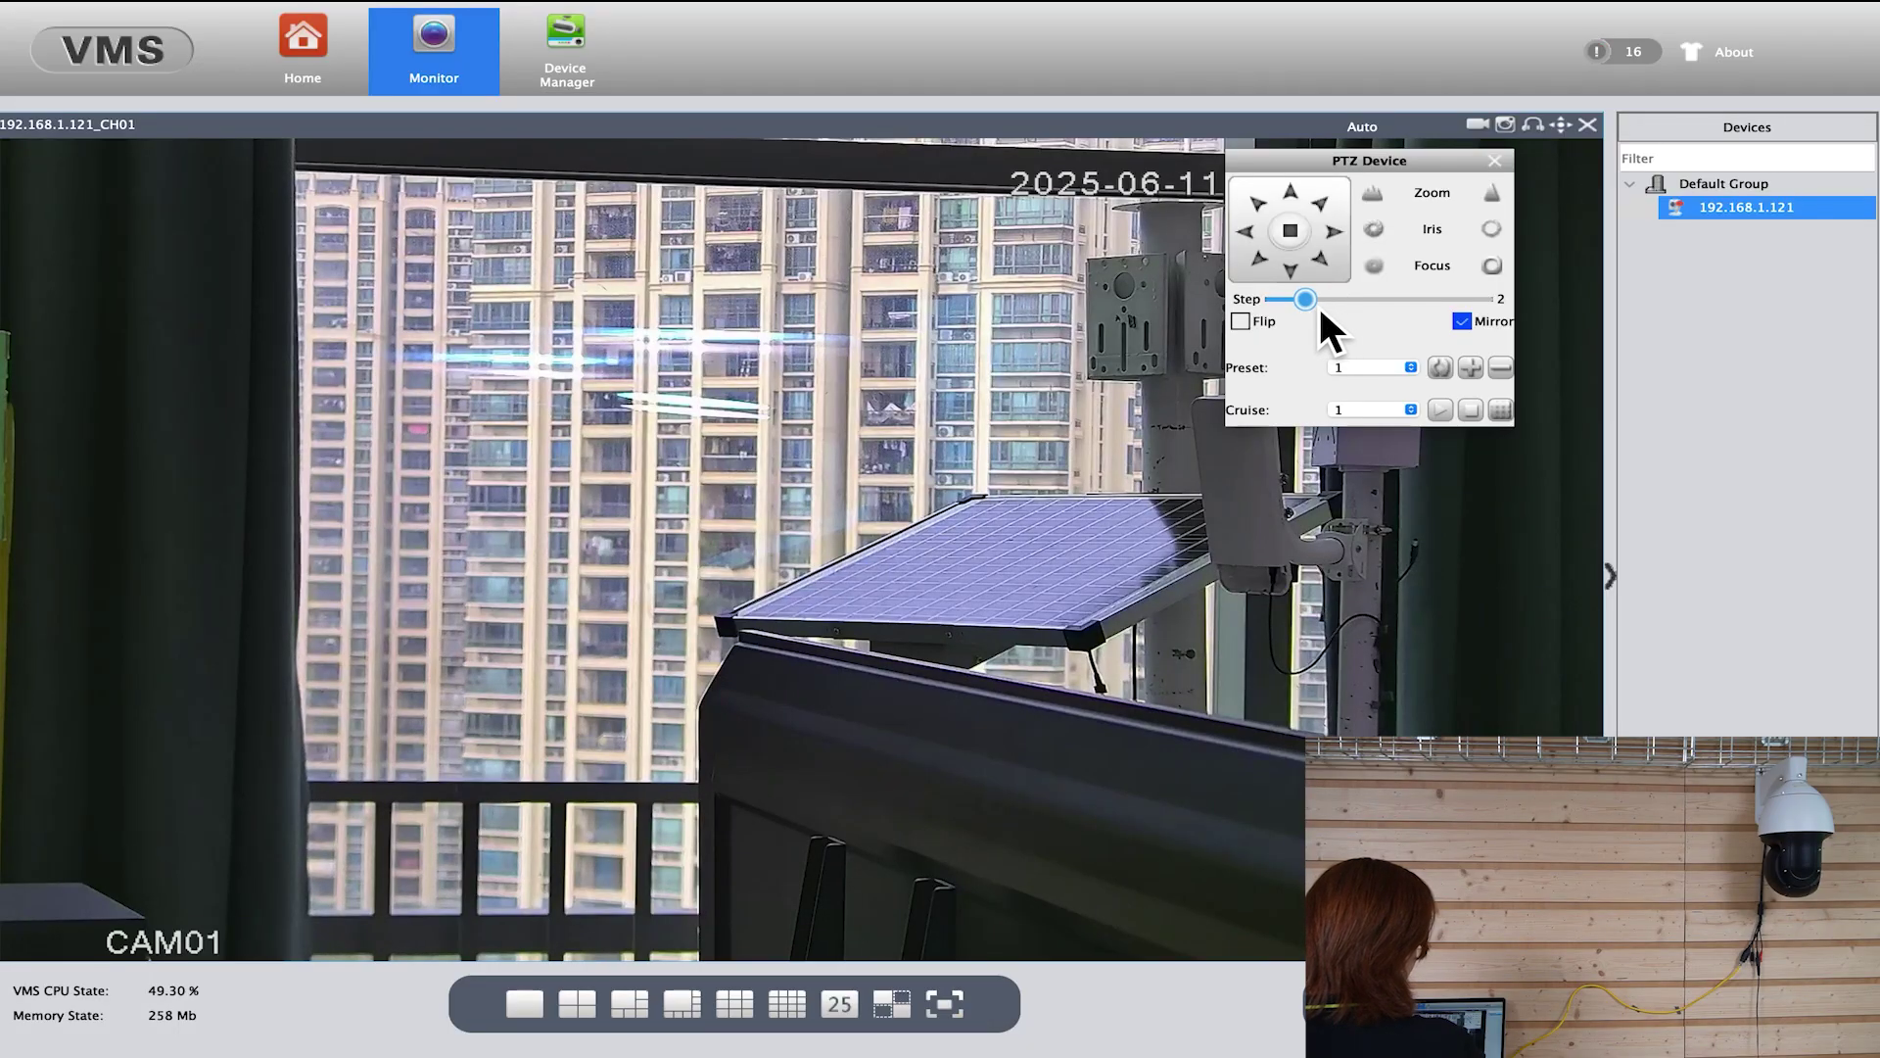
pyautogui.click(1341, 236)
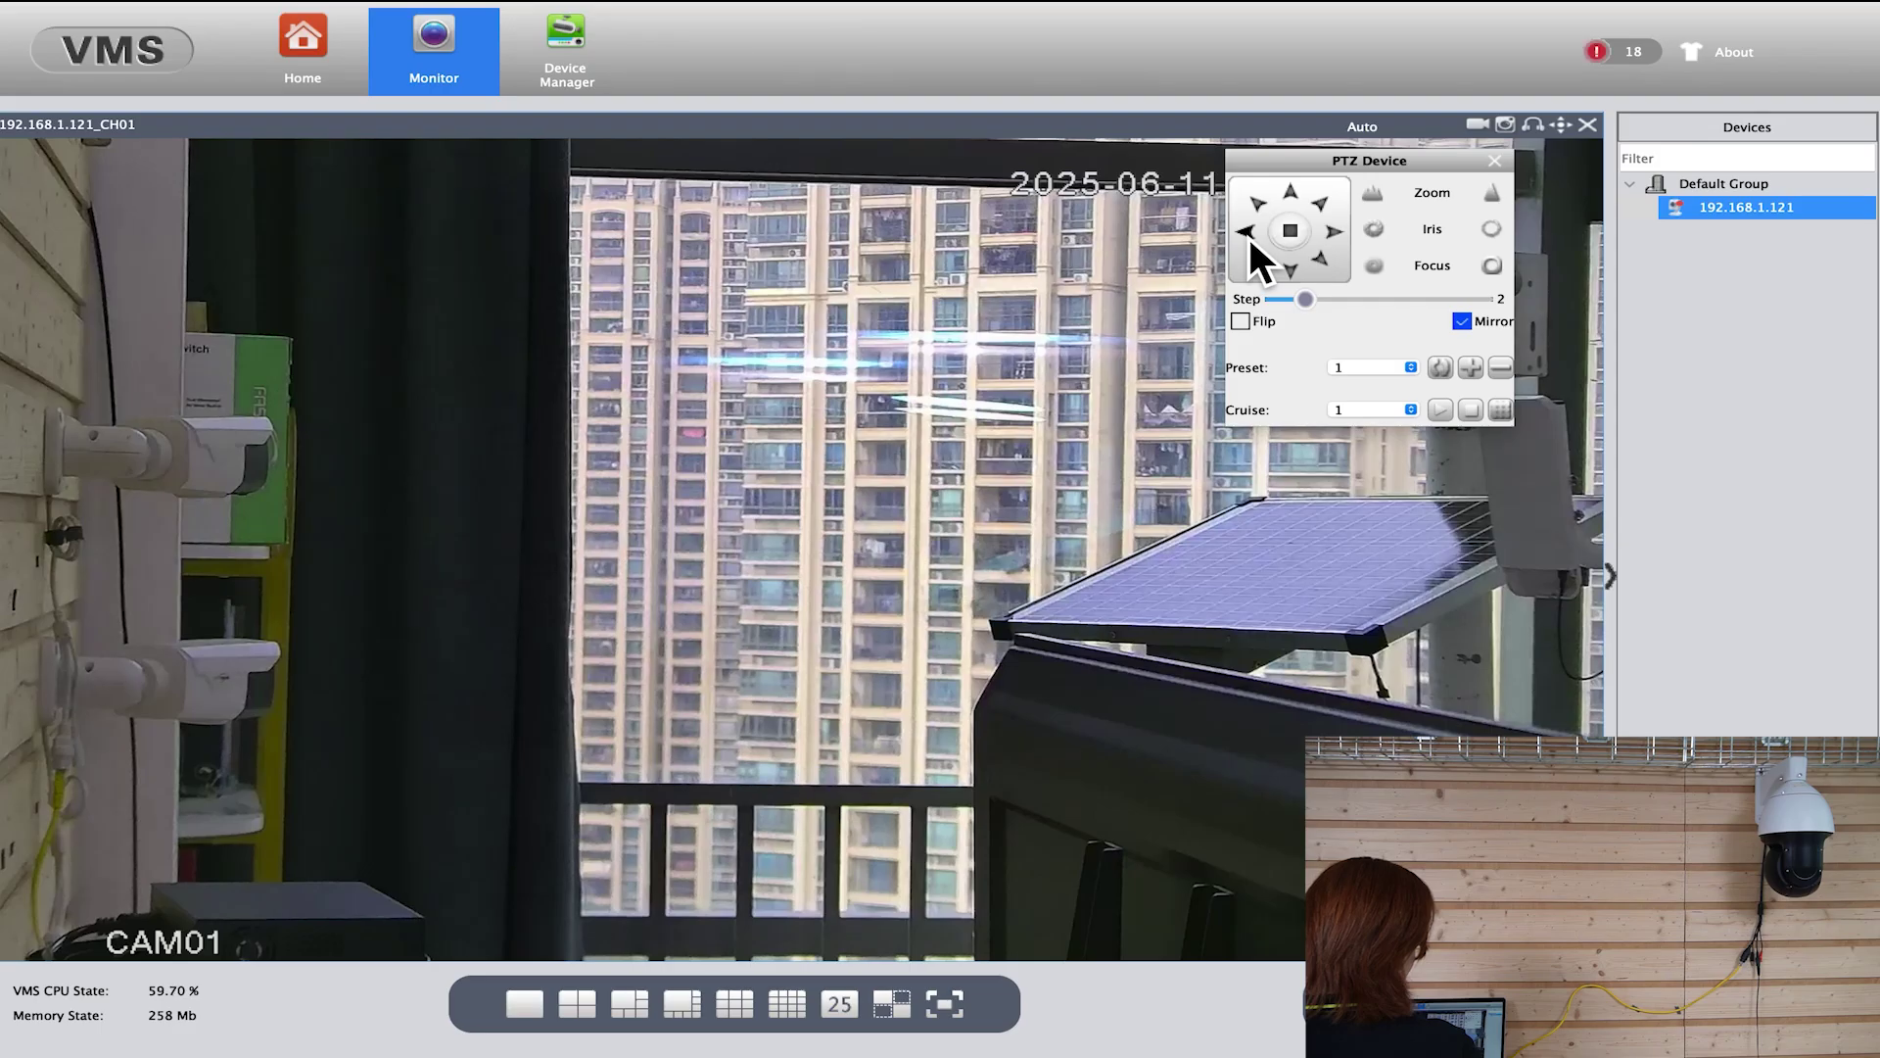
pyautogui.click(1247, 234)
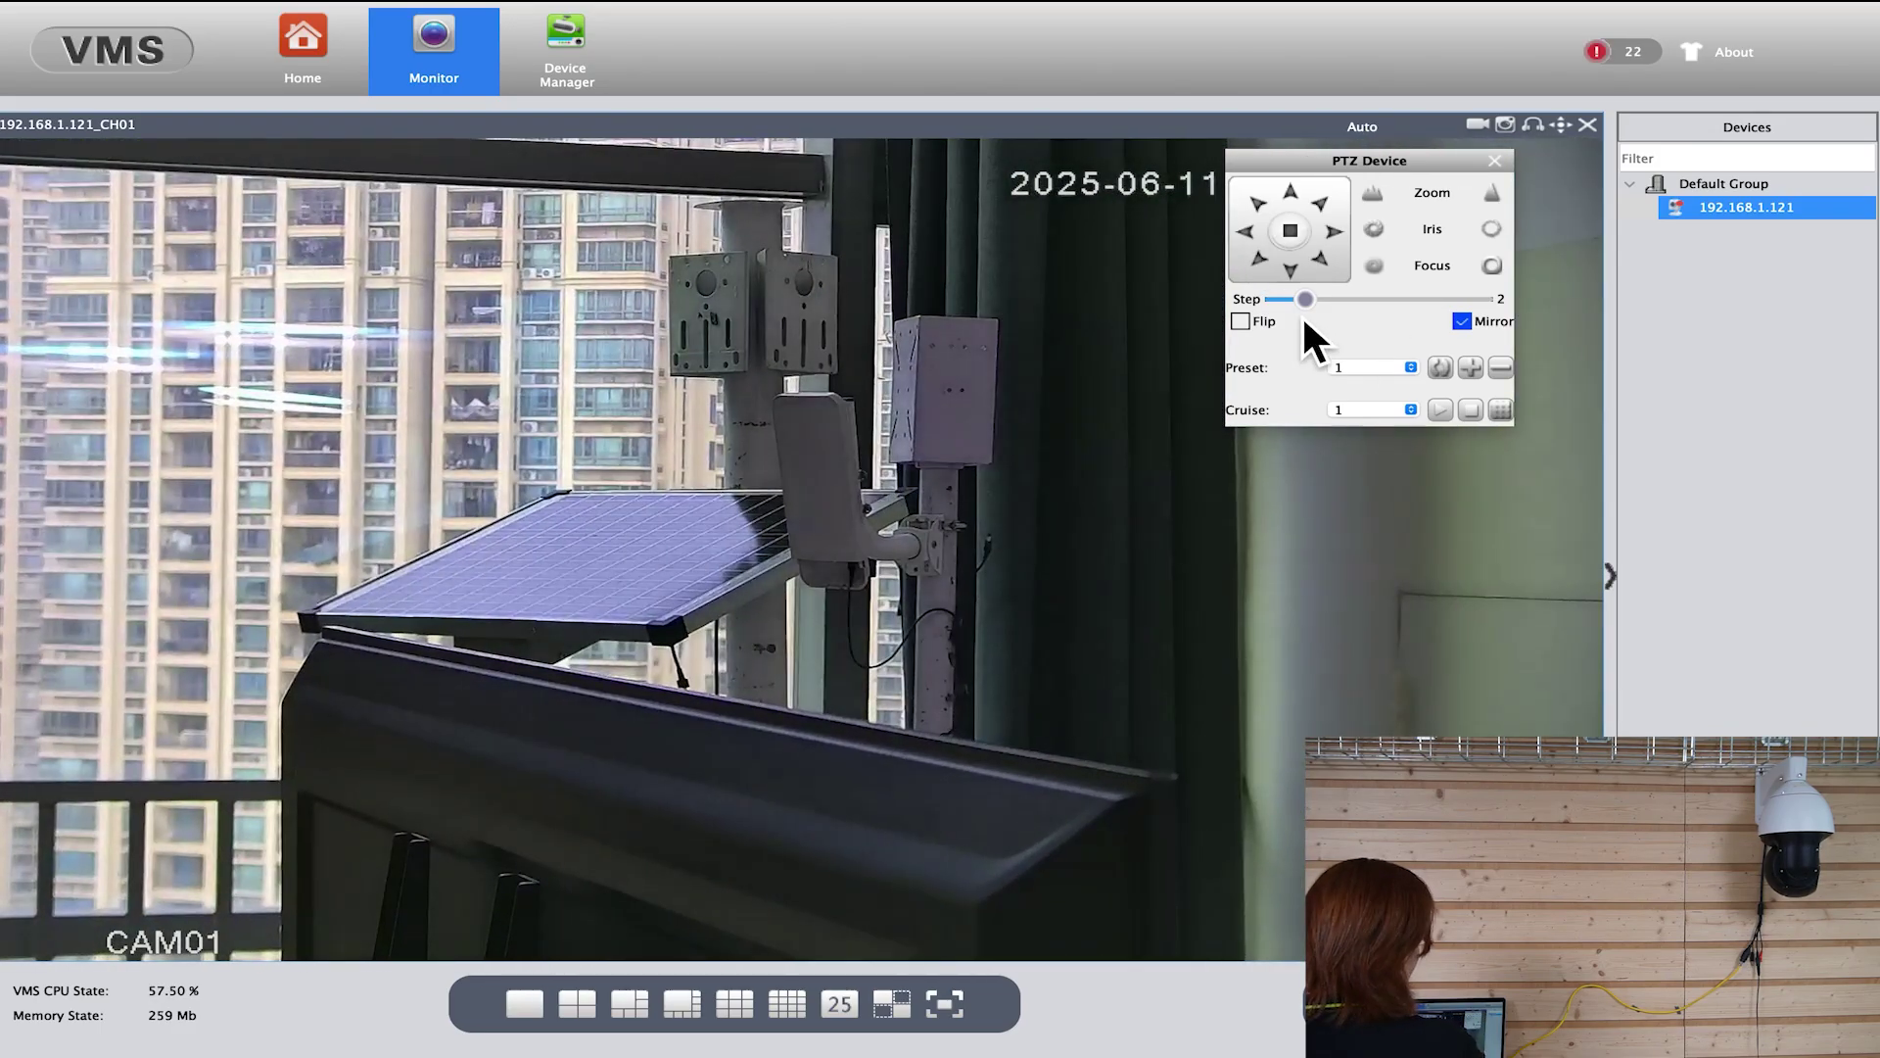
# Raise the PTZ step to 7 and pan back to the balcony with the solar panel.
pyautogui.moveTo(1305, 300); pyautogui.dragTo(1431, 300)
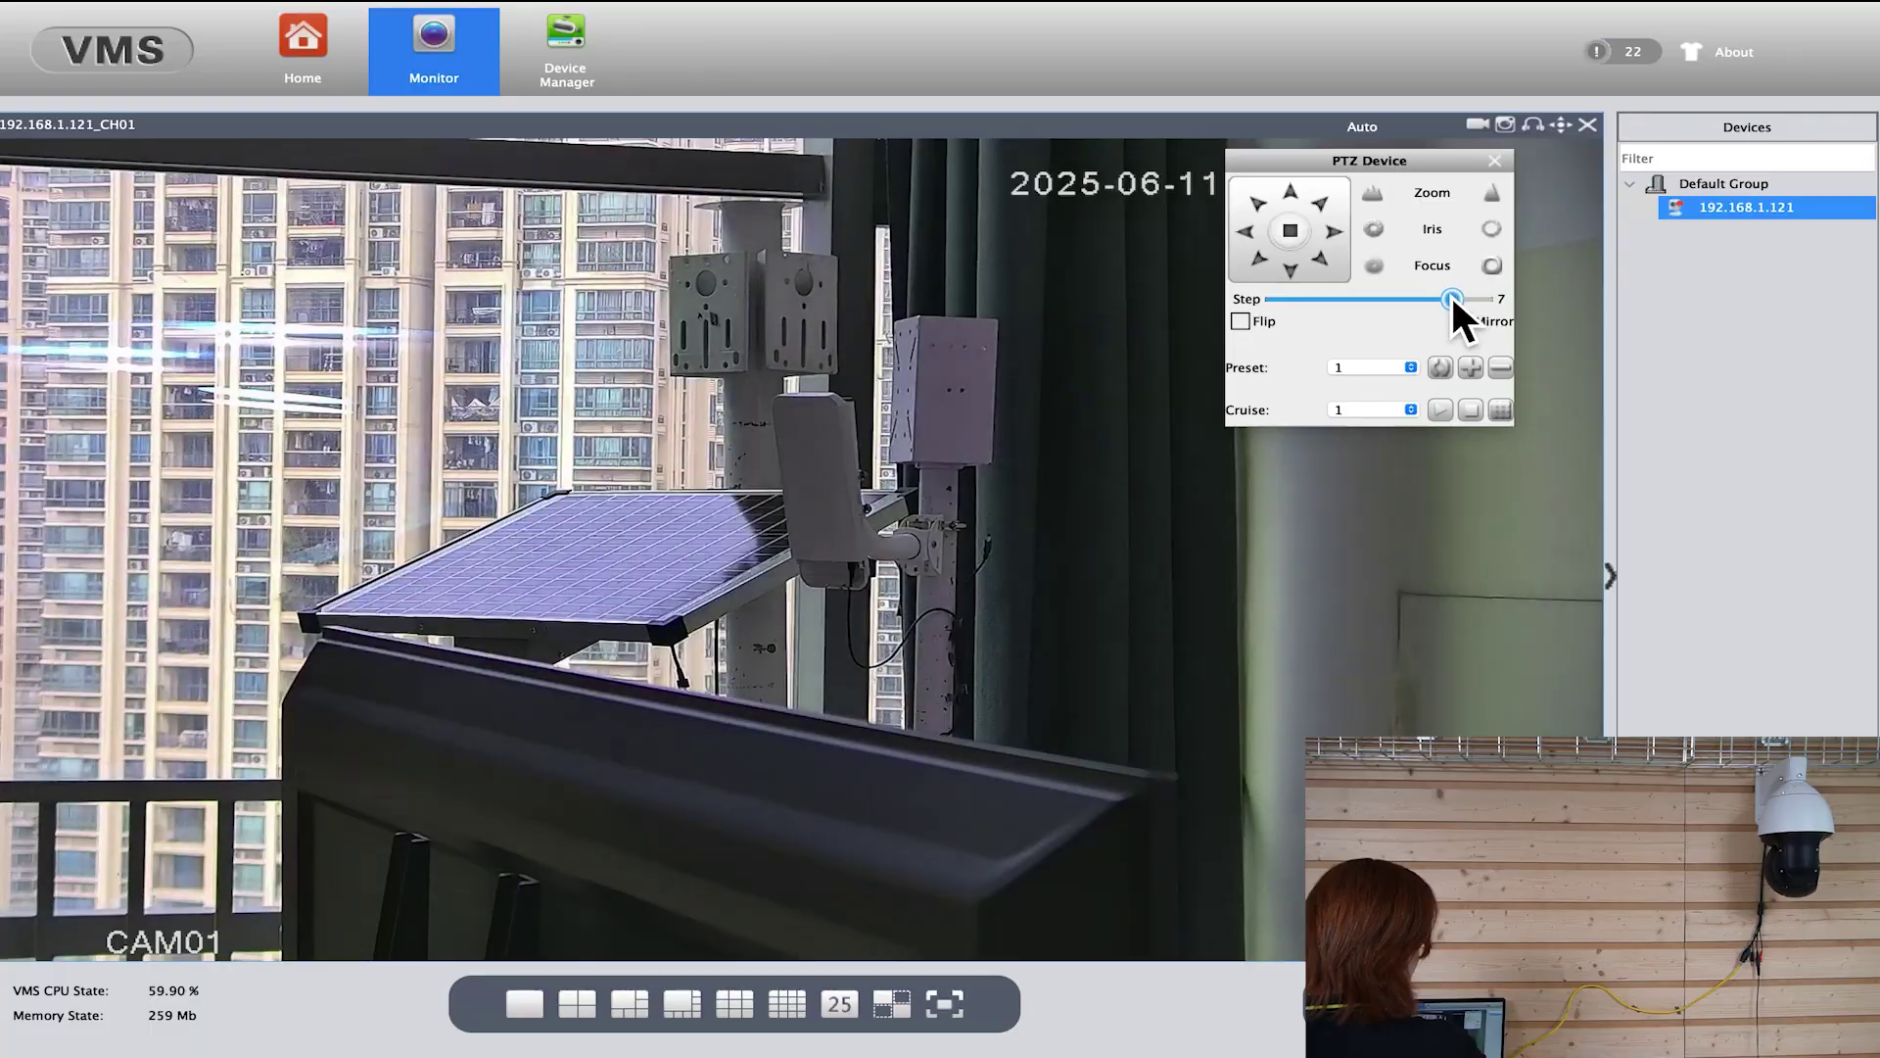
pyautogui.click(1338, 237)
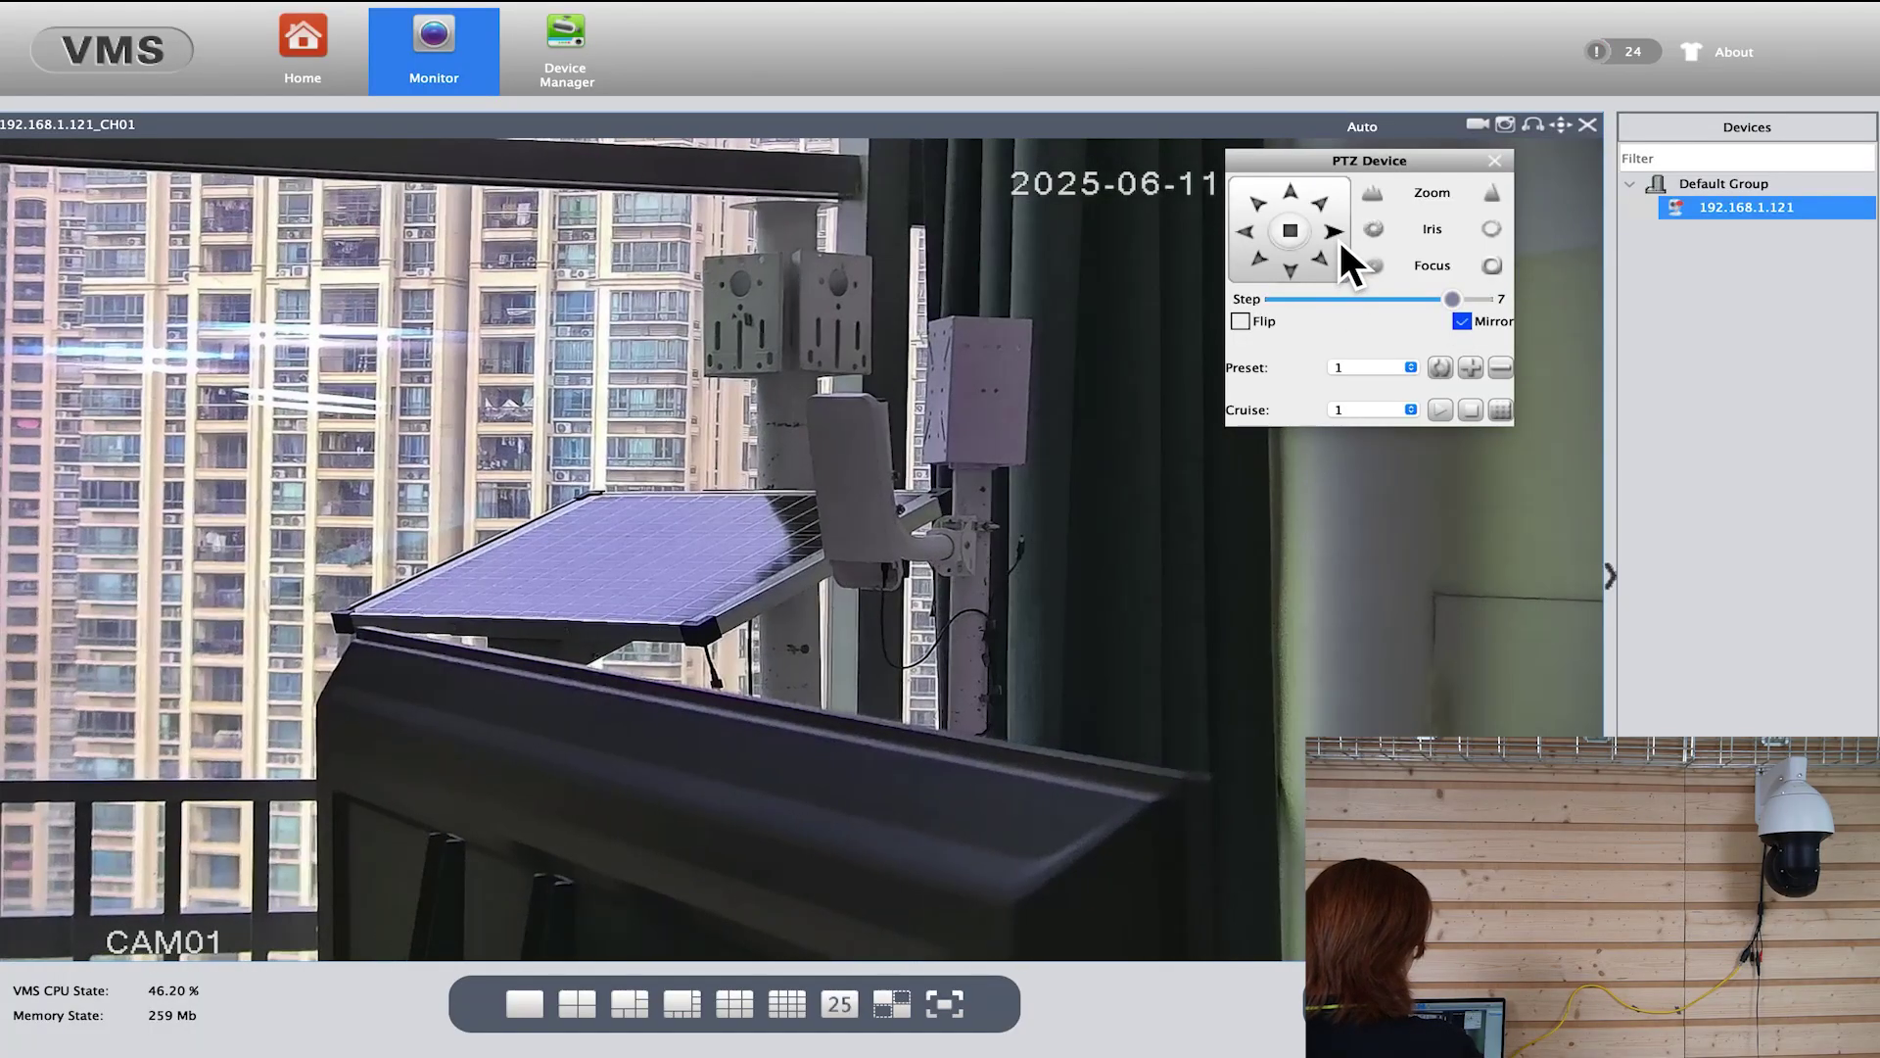
pyautogui.click(1338, 236)
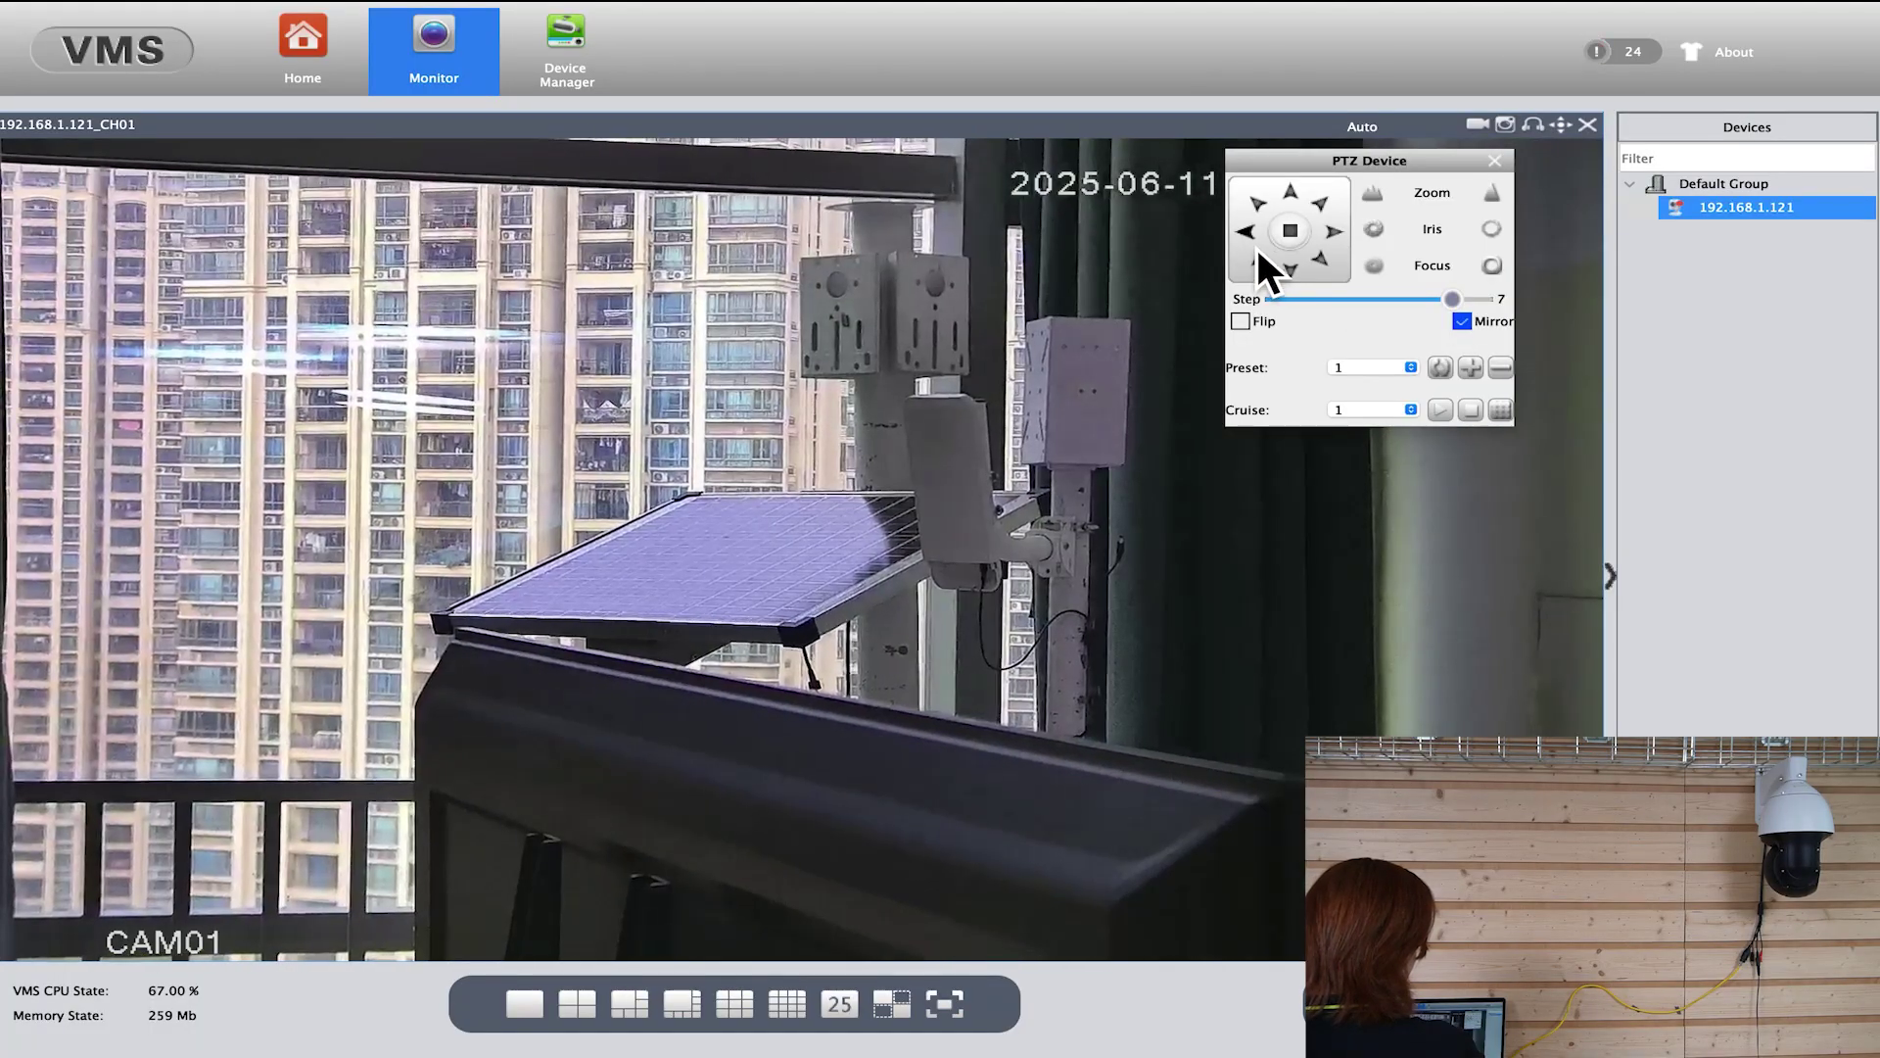
pyautogui.click(1256, 238)
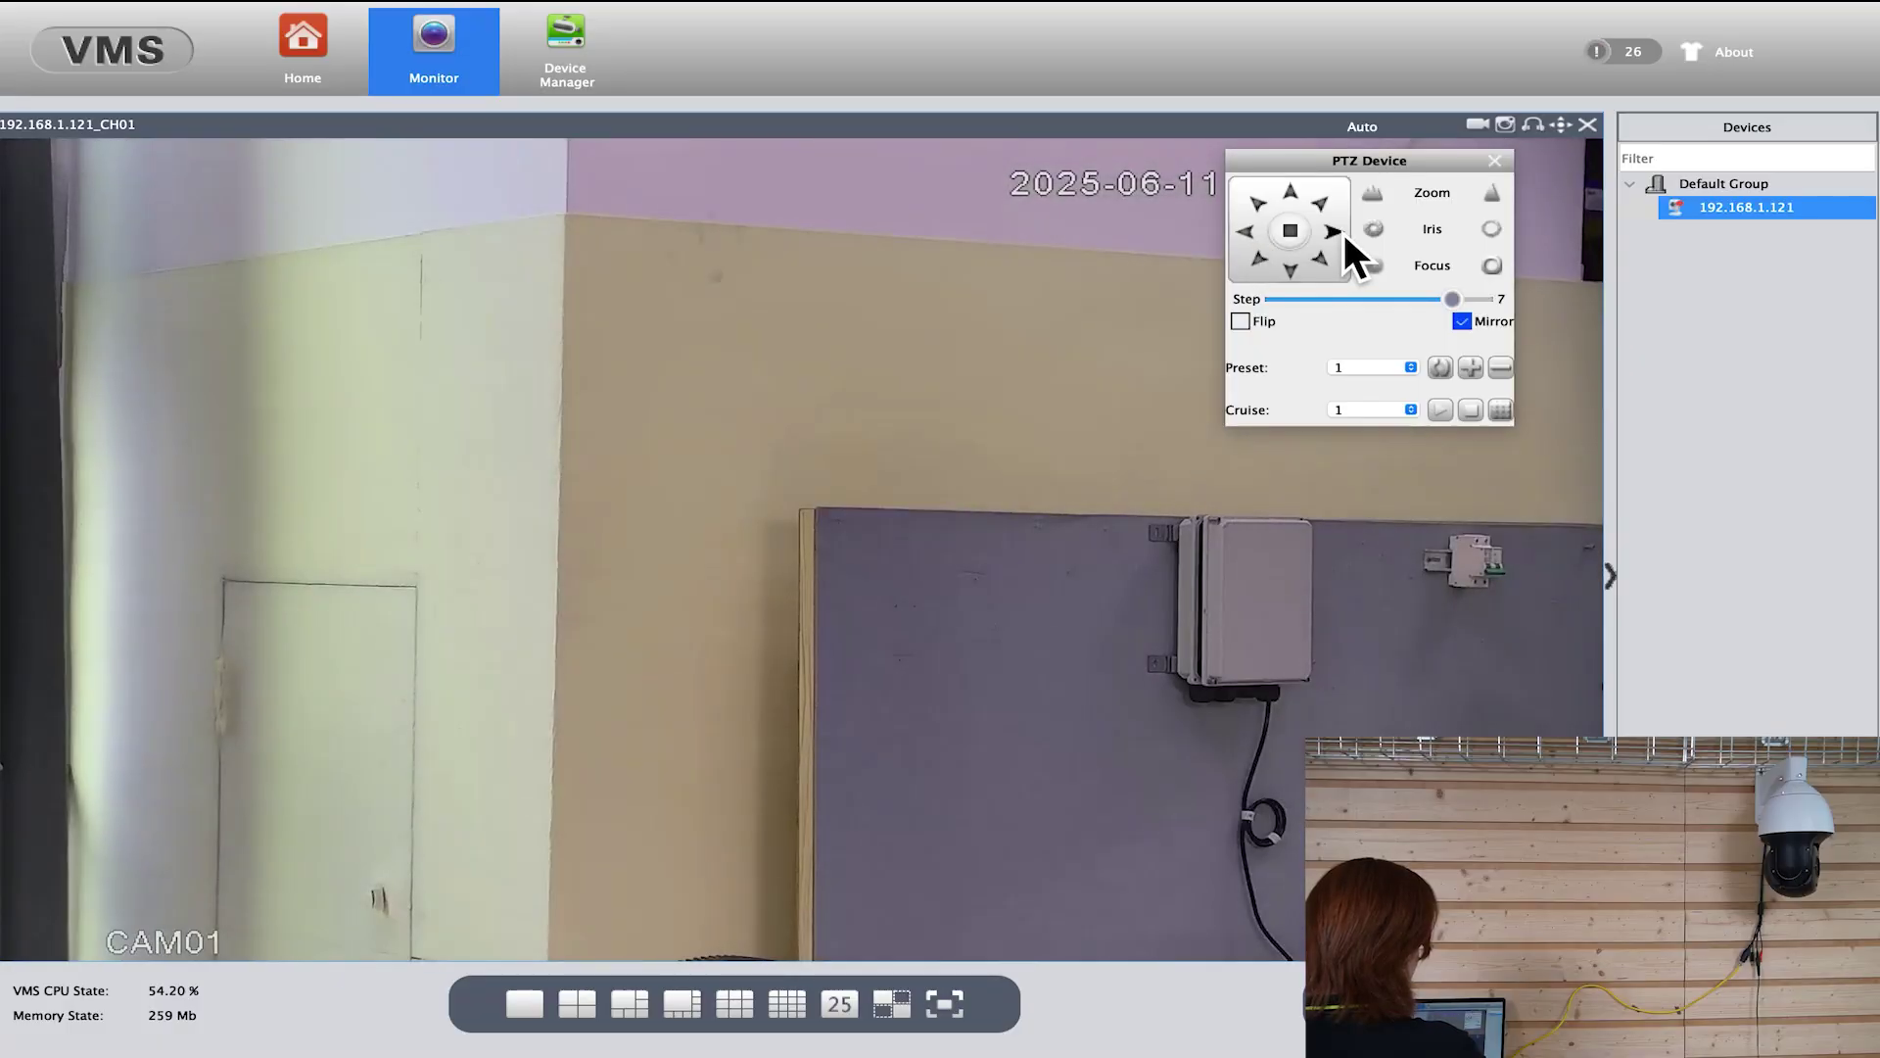
pyautogui.click(1339, 233)
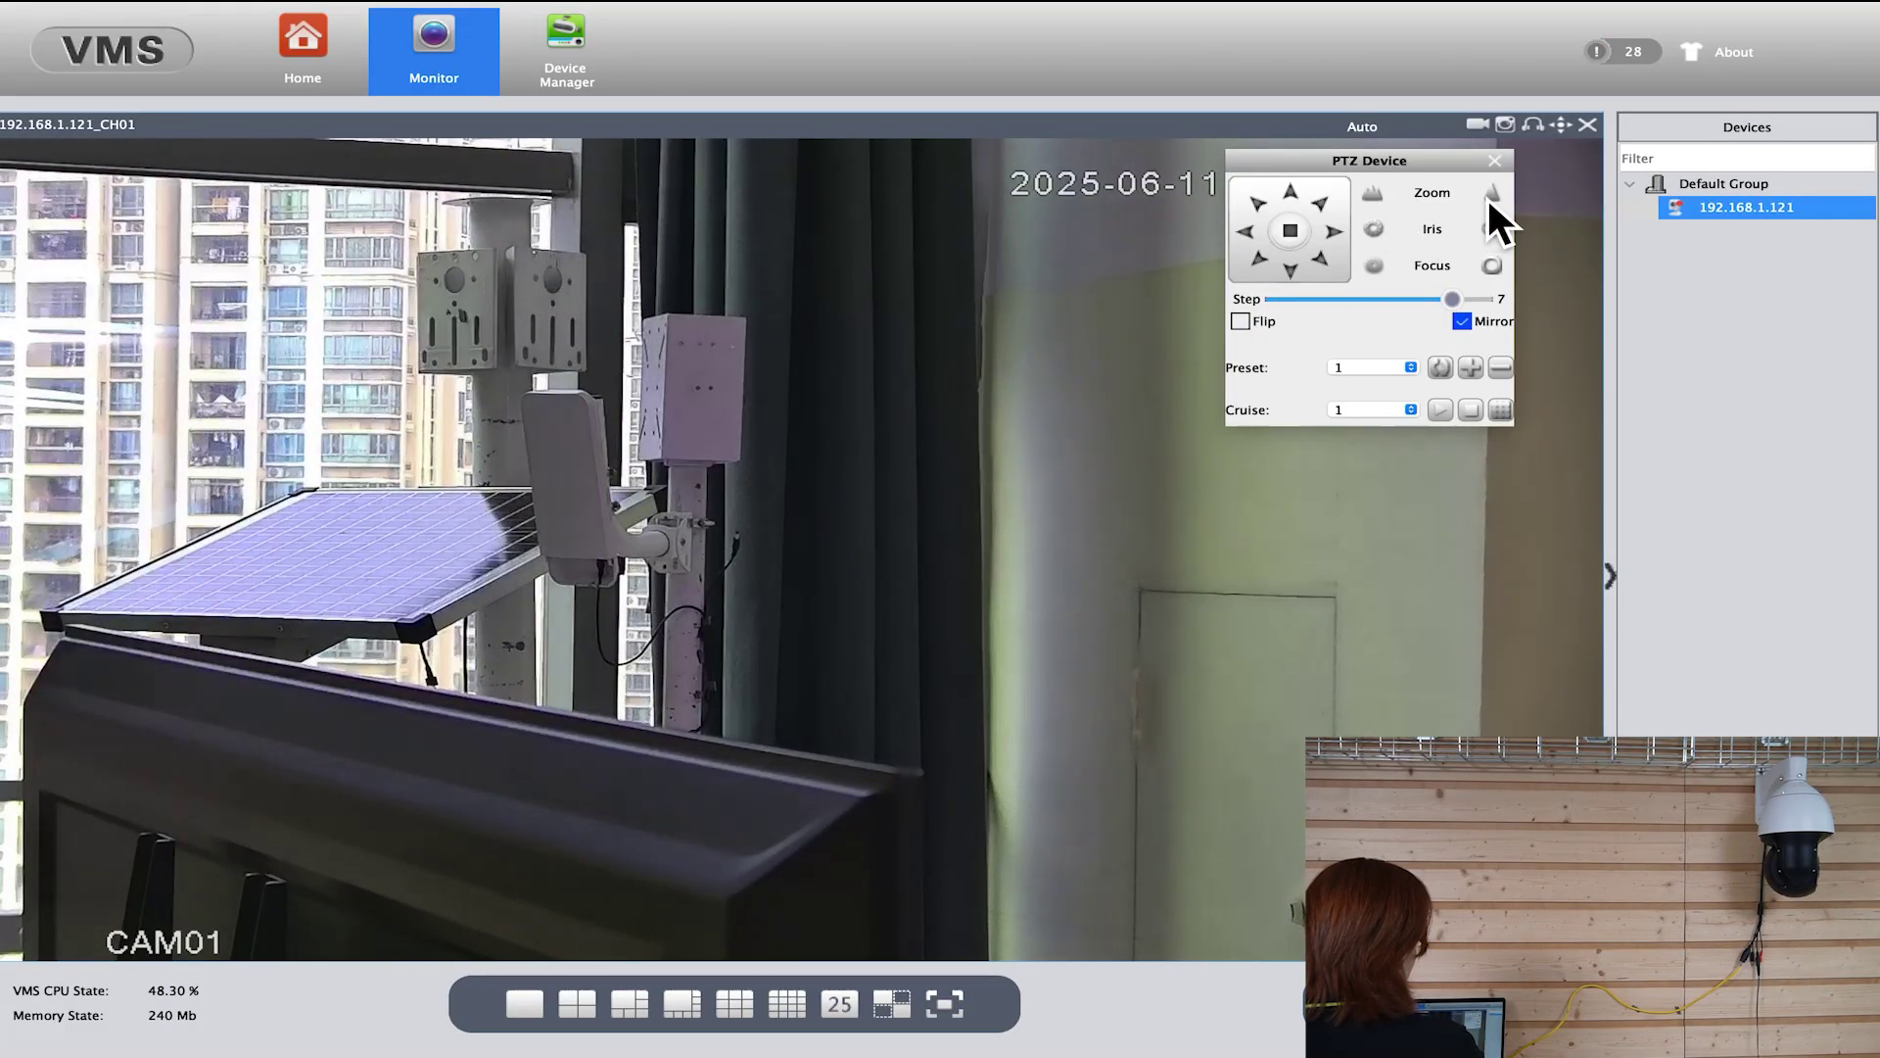
# Zoom in on the buildings and solar panel, then zoom out to show the balcony.
pyautogui.click(1385, 197)
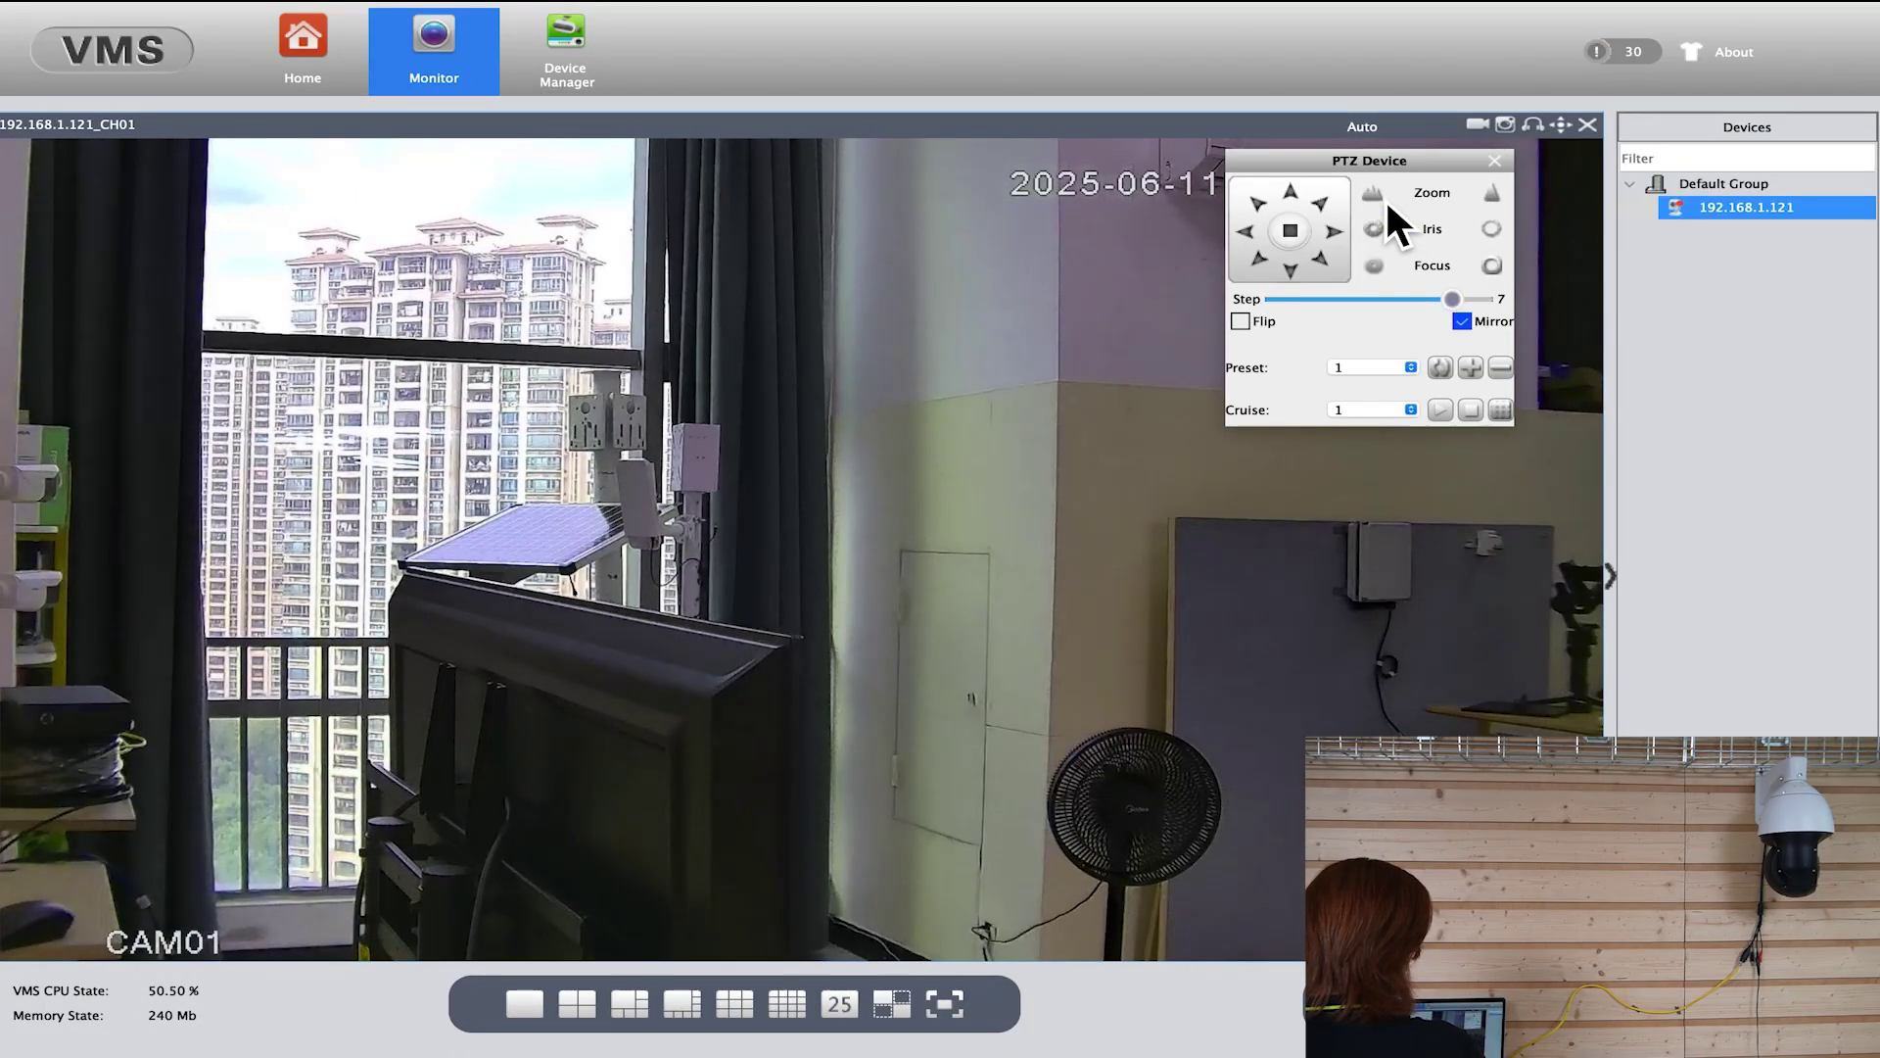
pyautogui.click(1334, 236)
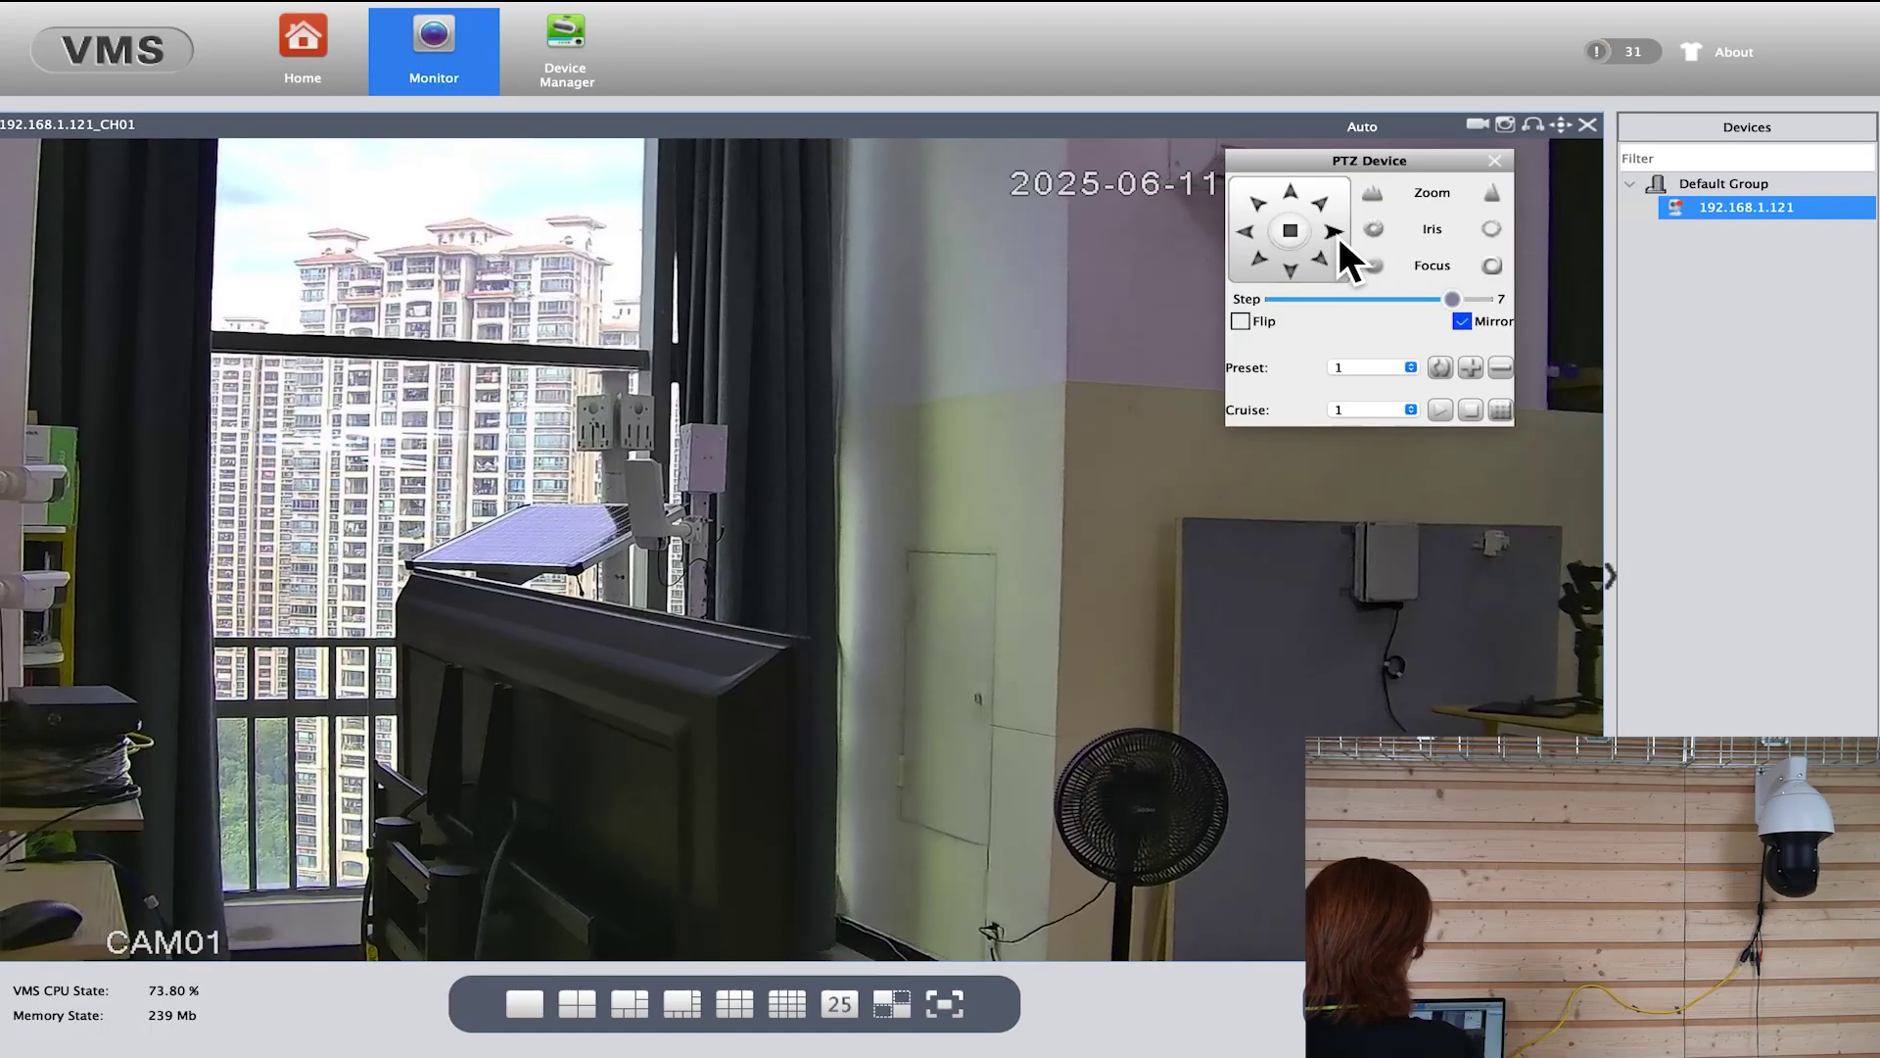
pyautogui.click(1337, 233)
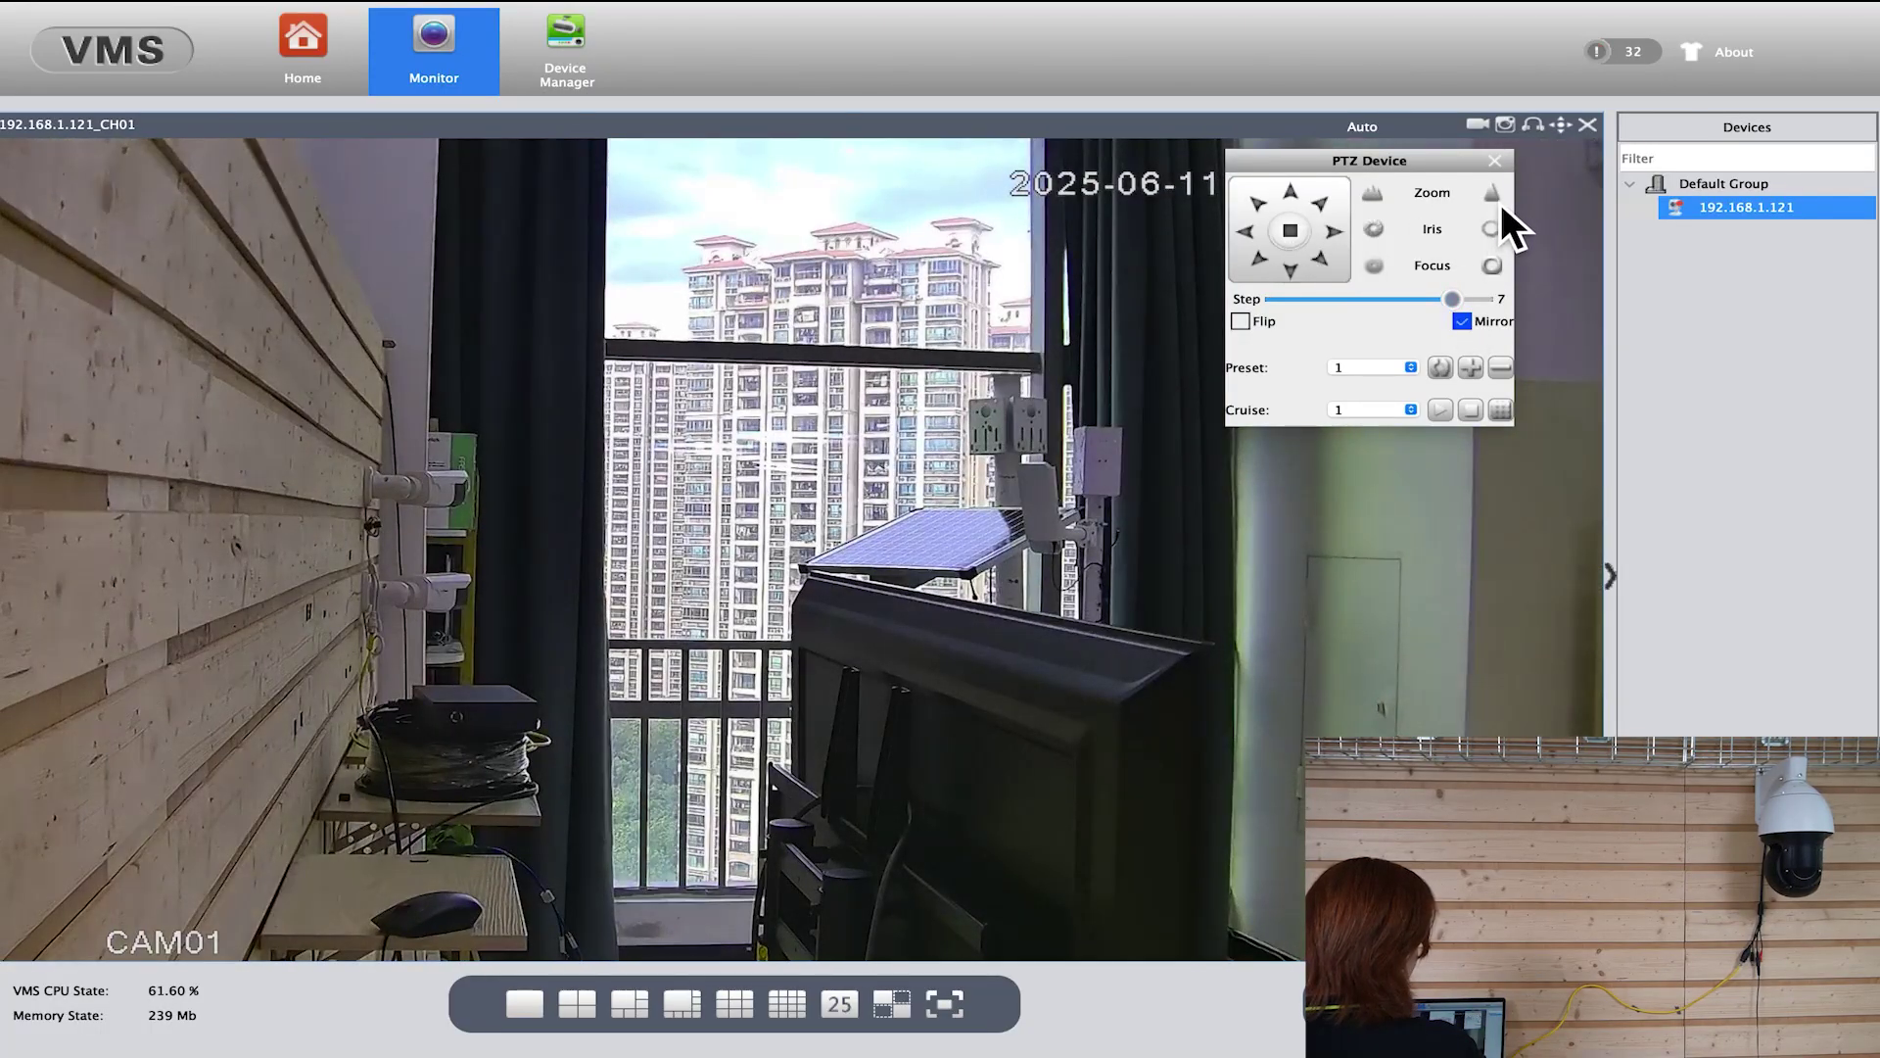
pyautogui.click(1499, 203)
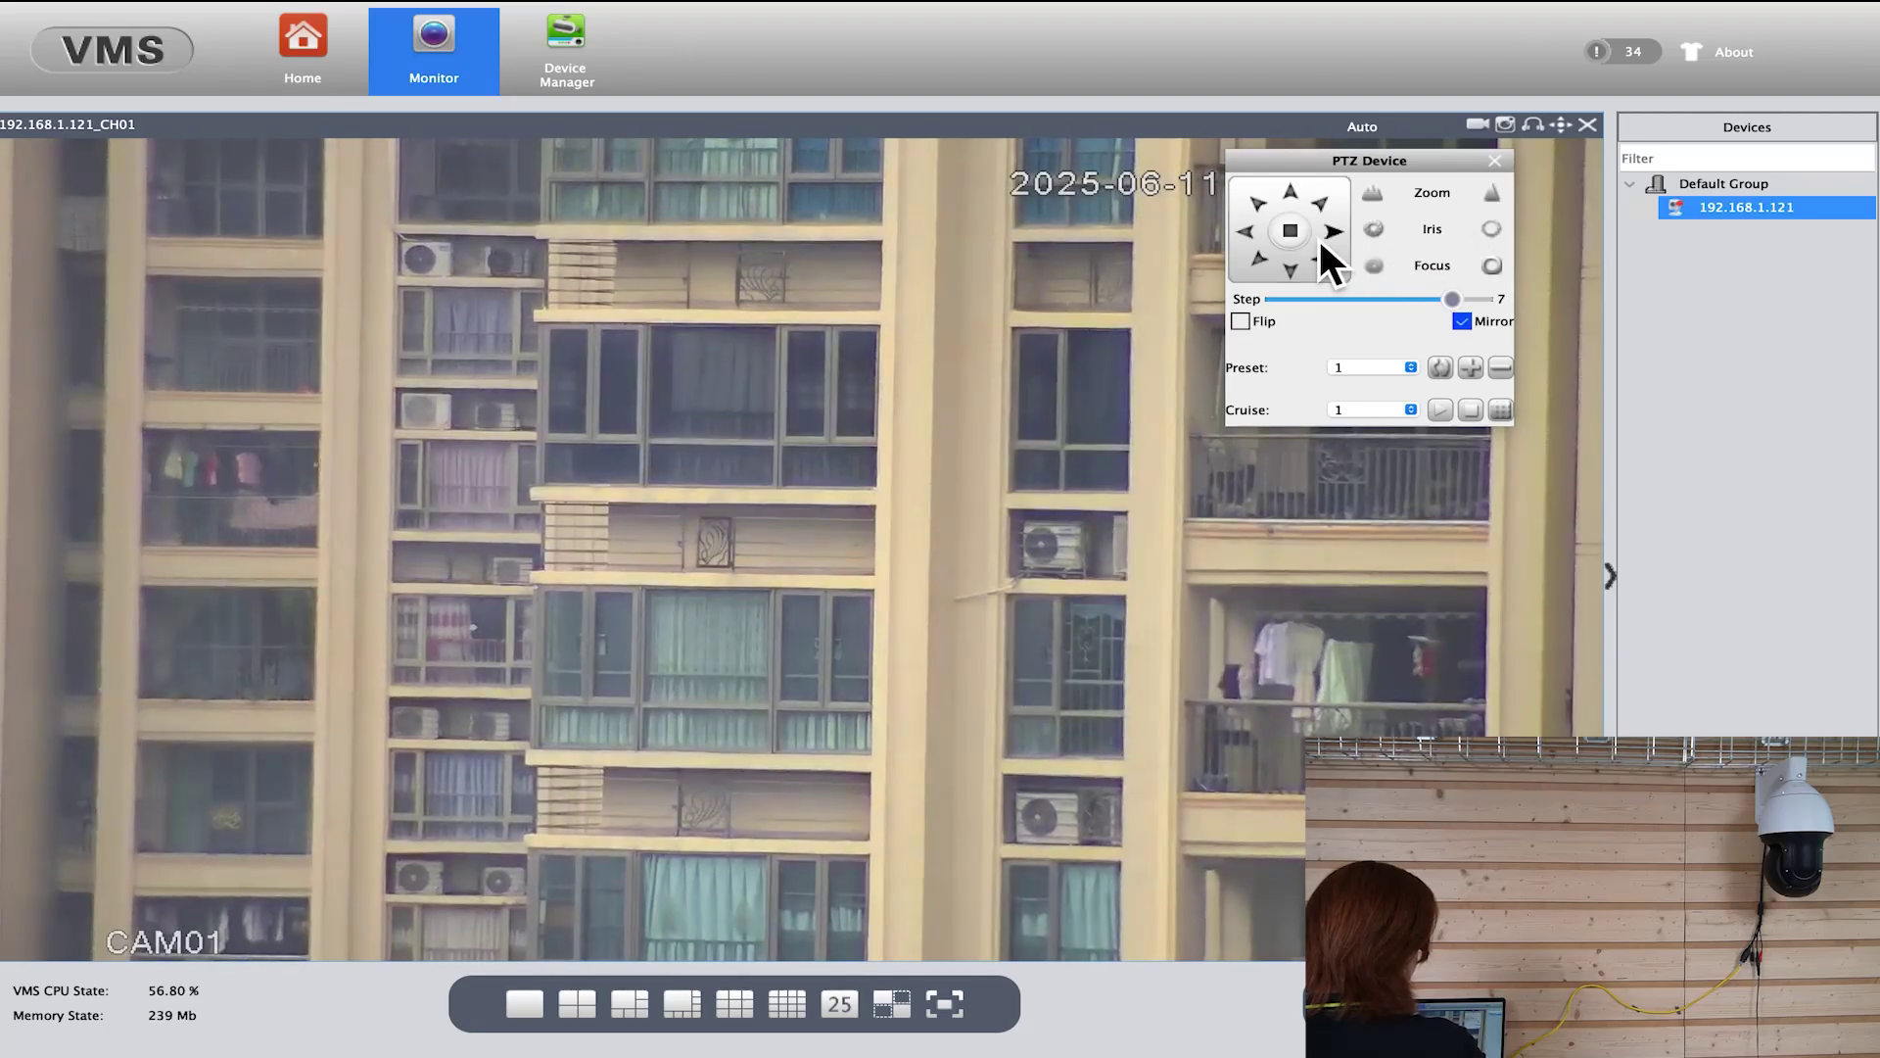
pyautogui.click(1254, 235)
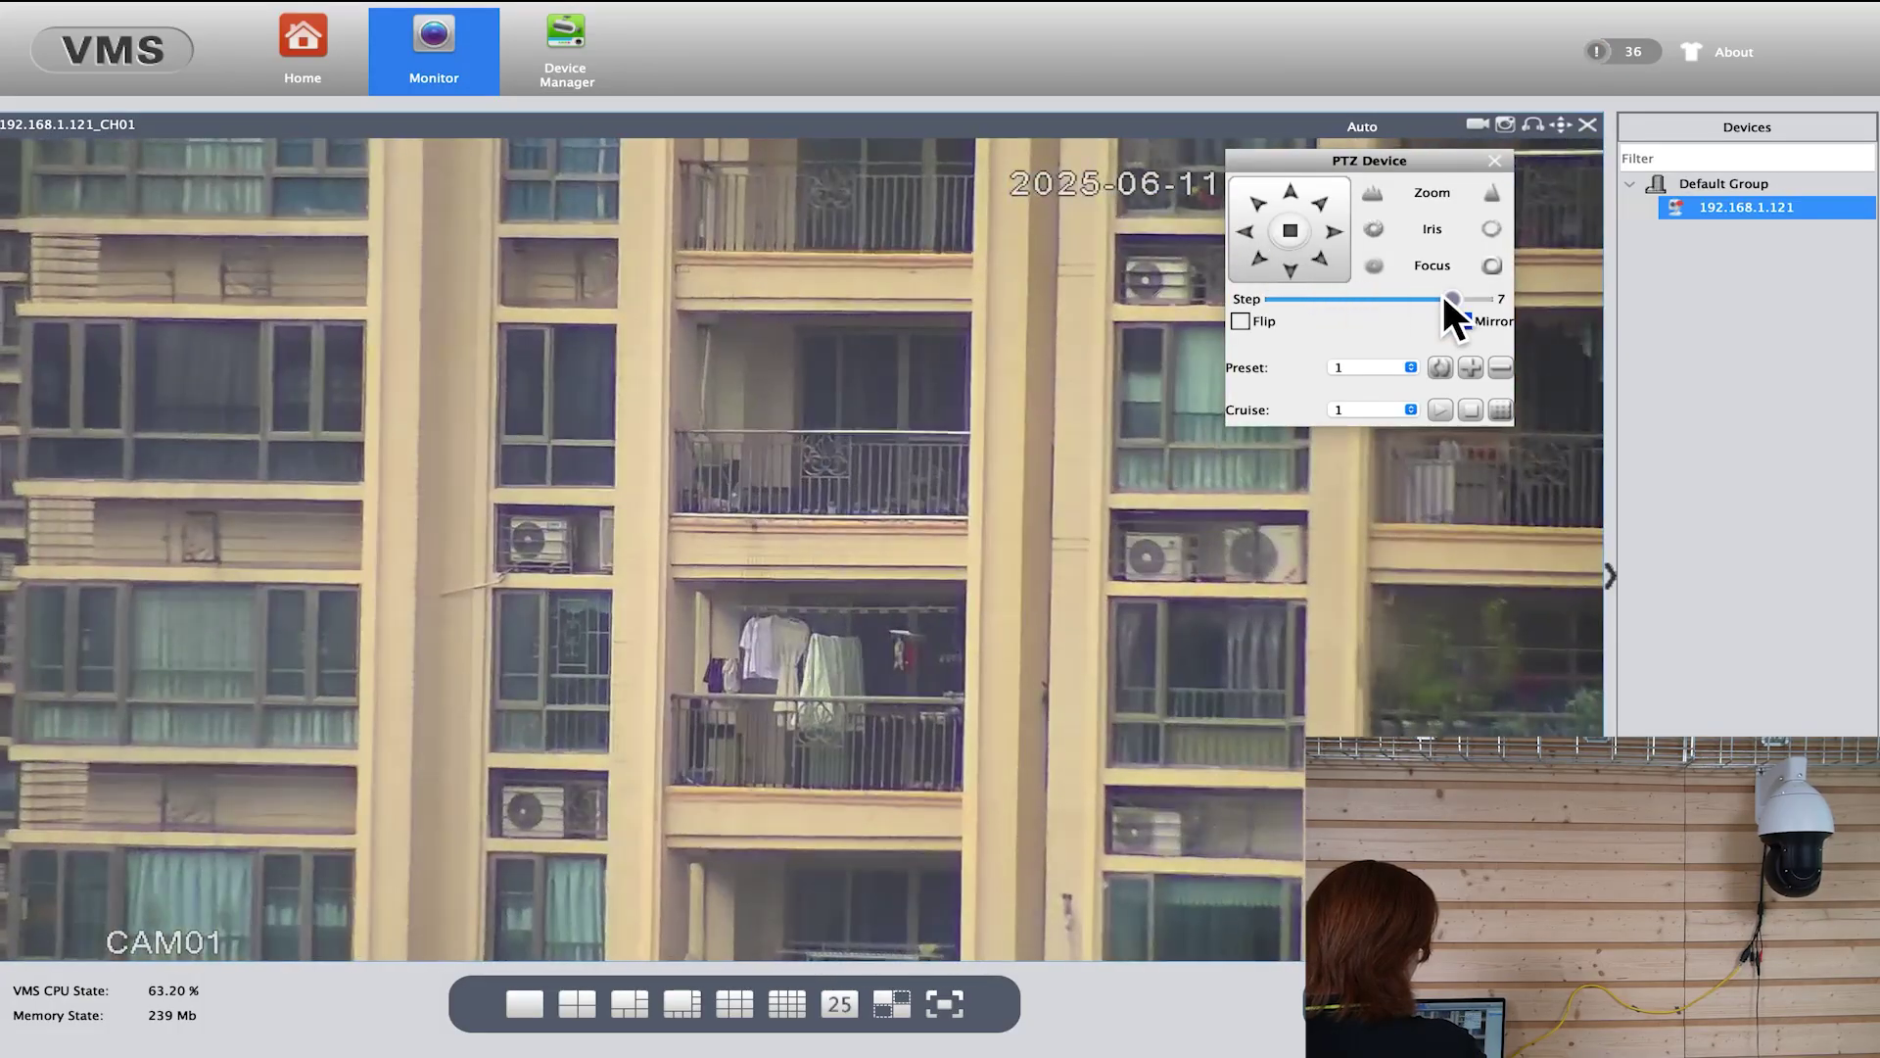
pyautogui.click(1383, 193)
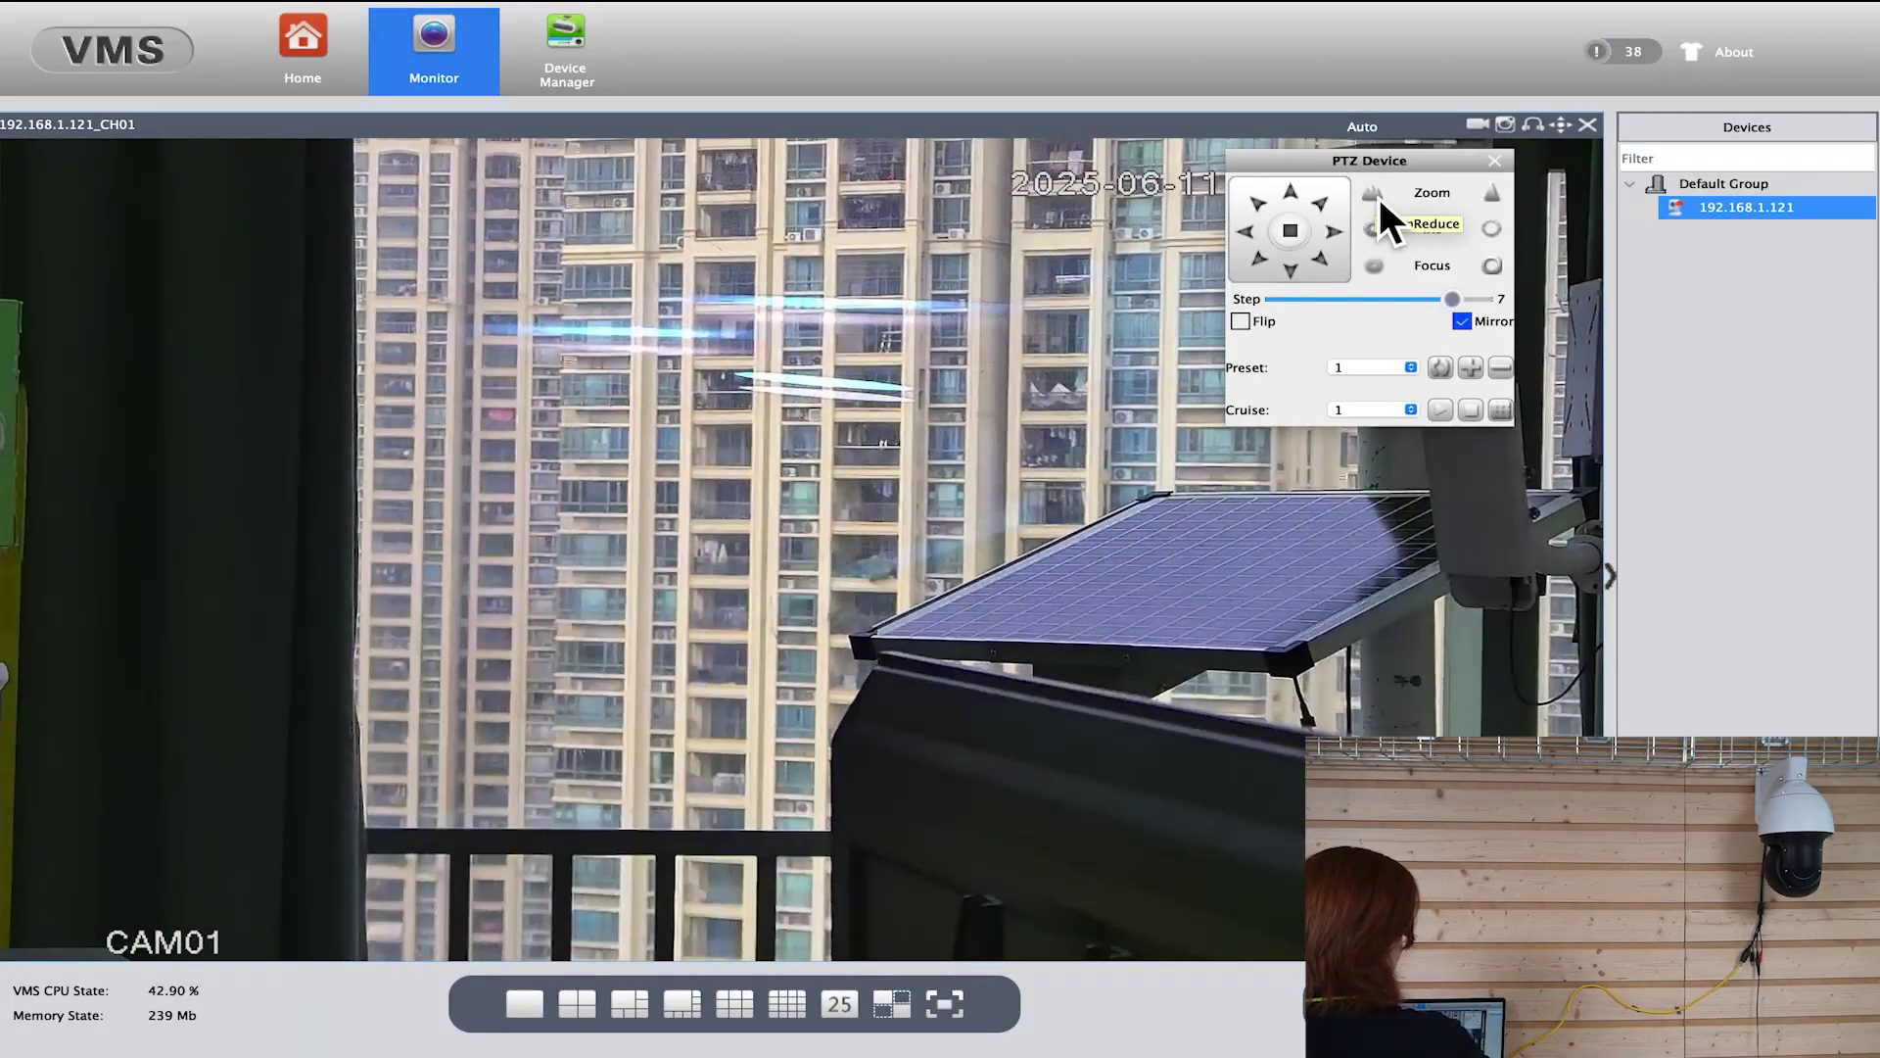
pyautogui.click(1377, 193)
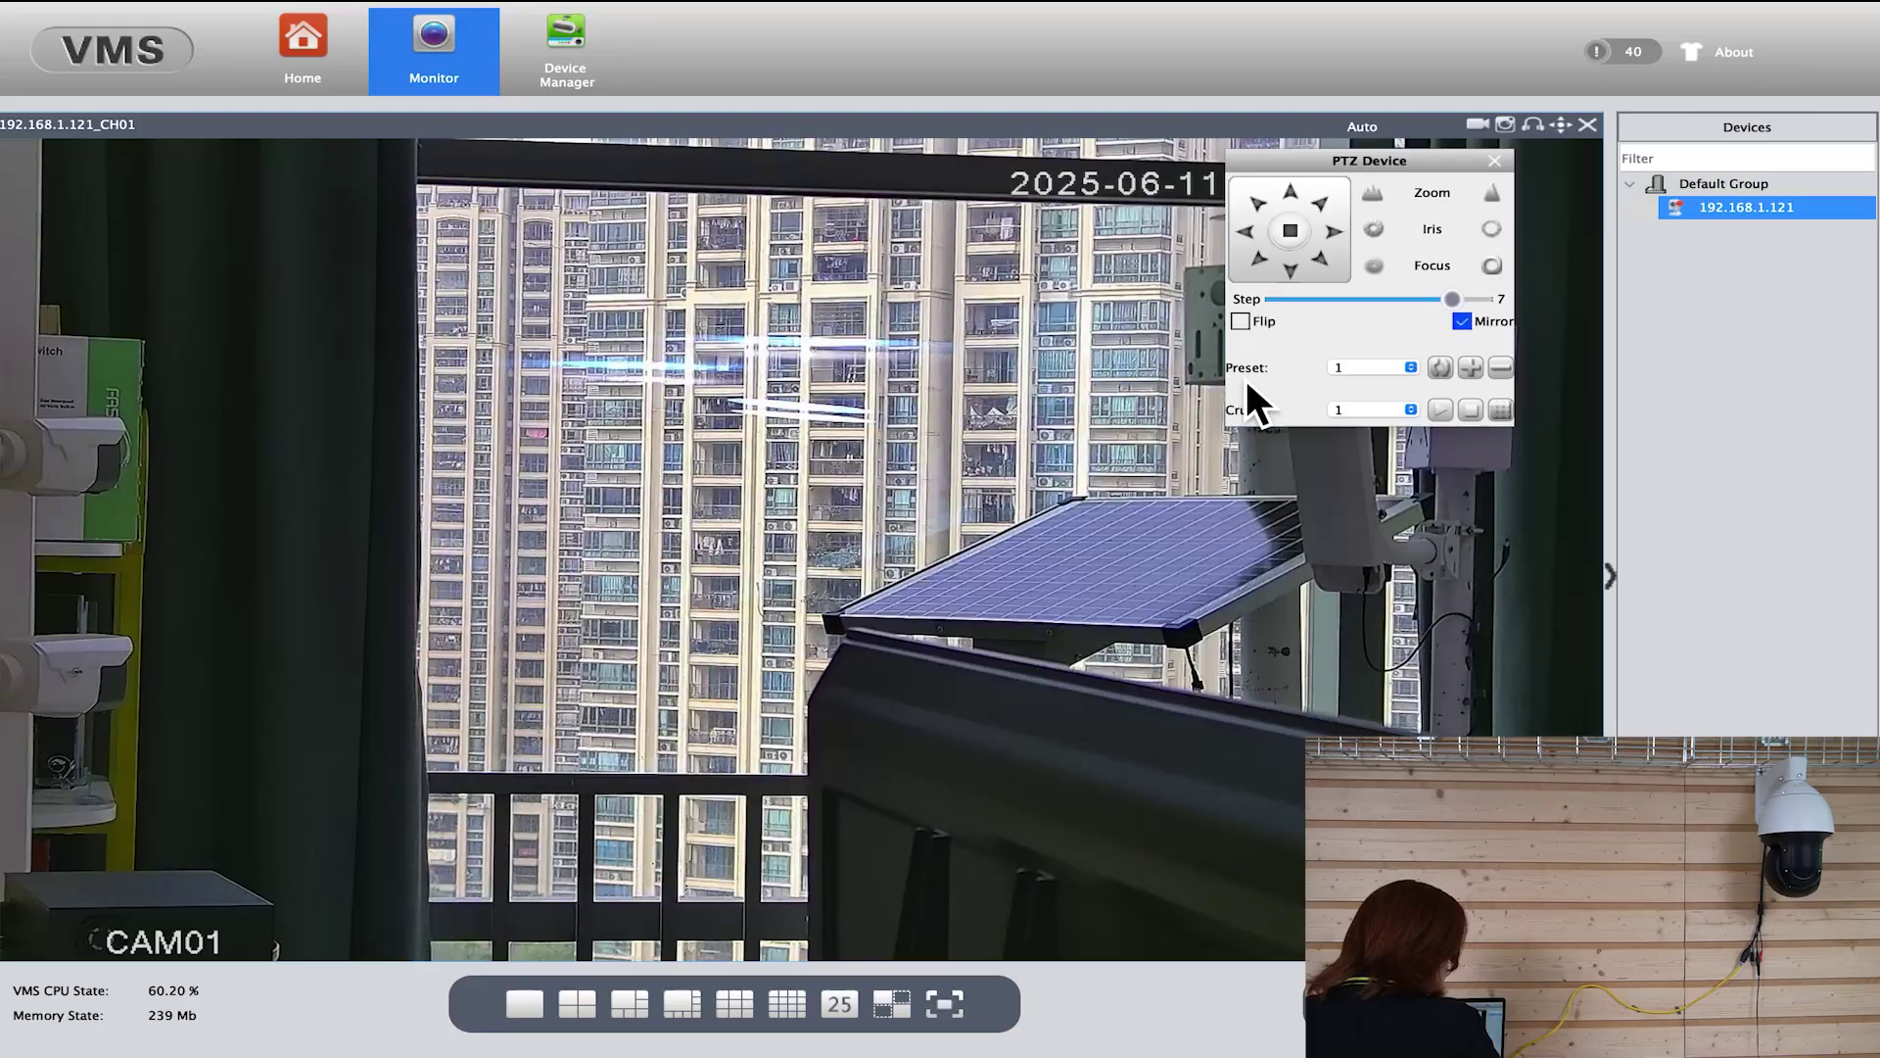
# Save the current balcony view as preset 1.
pyautogui.click(1374, 370)
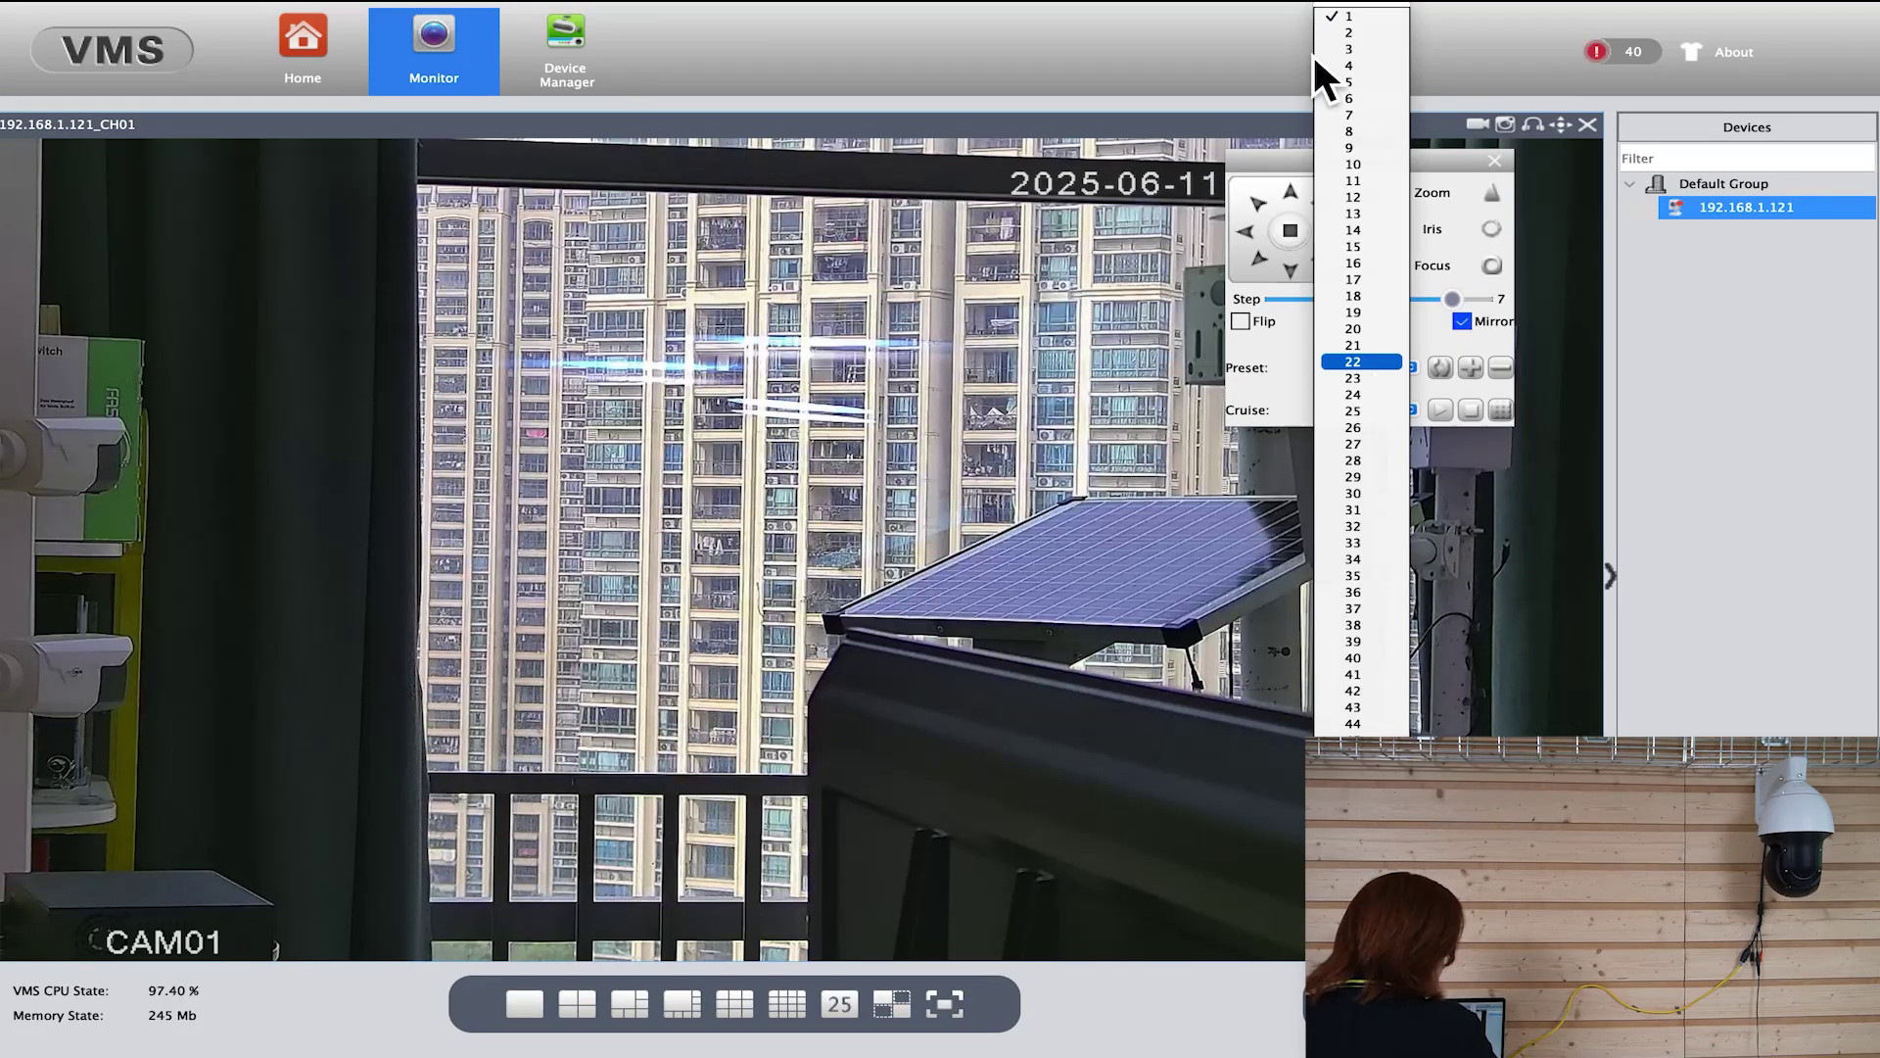
pyautogui.click(1368, 33)
pyautogui.click(1370, 368)
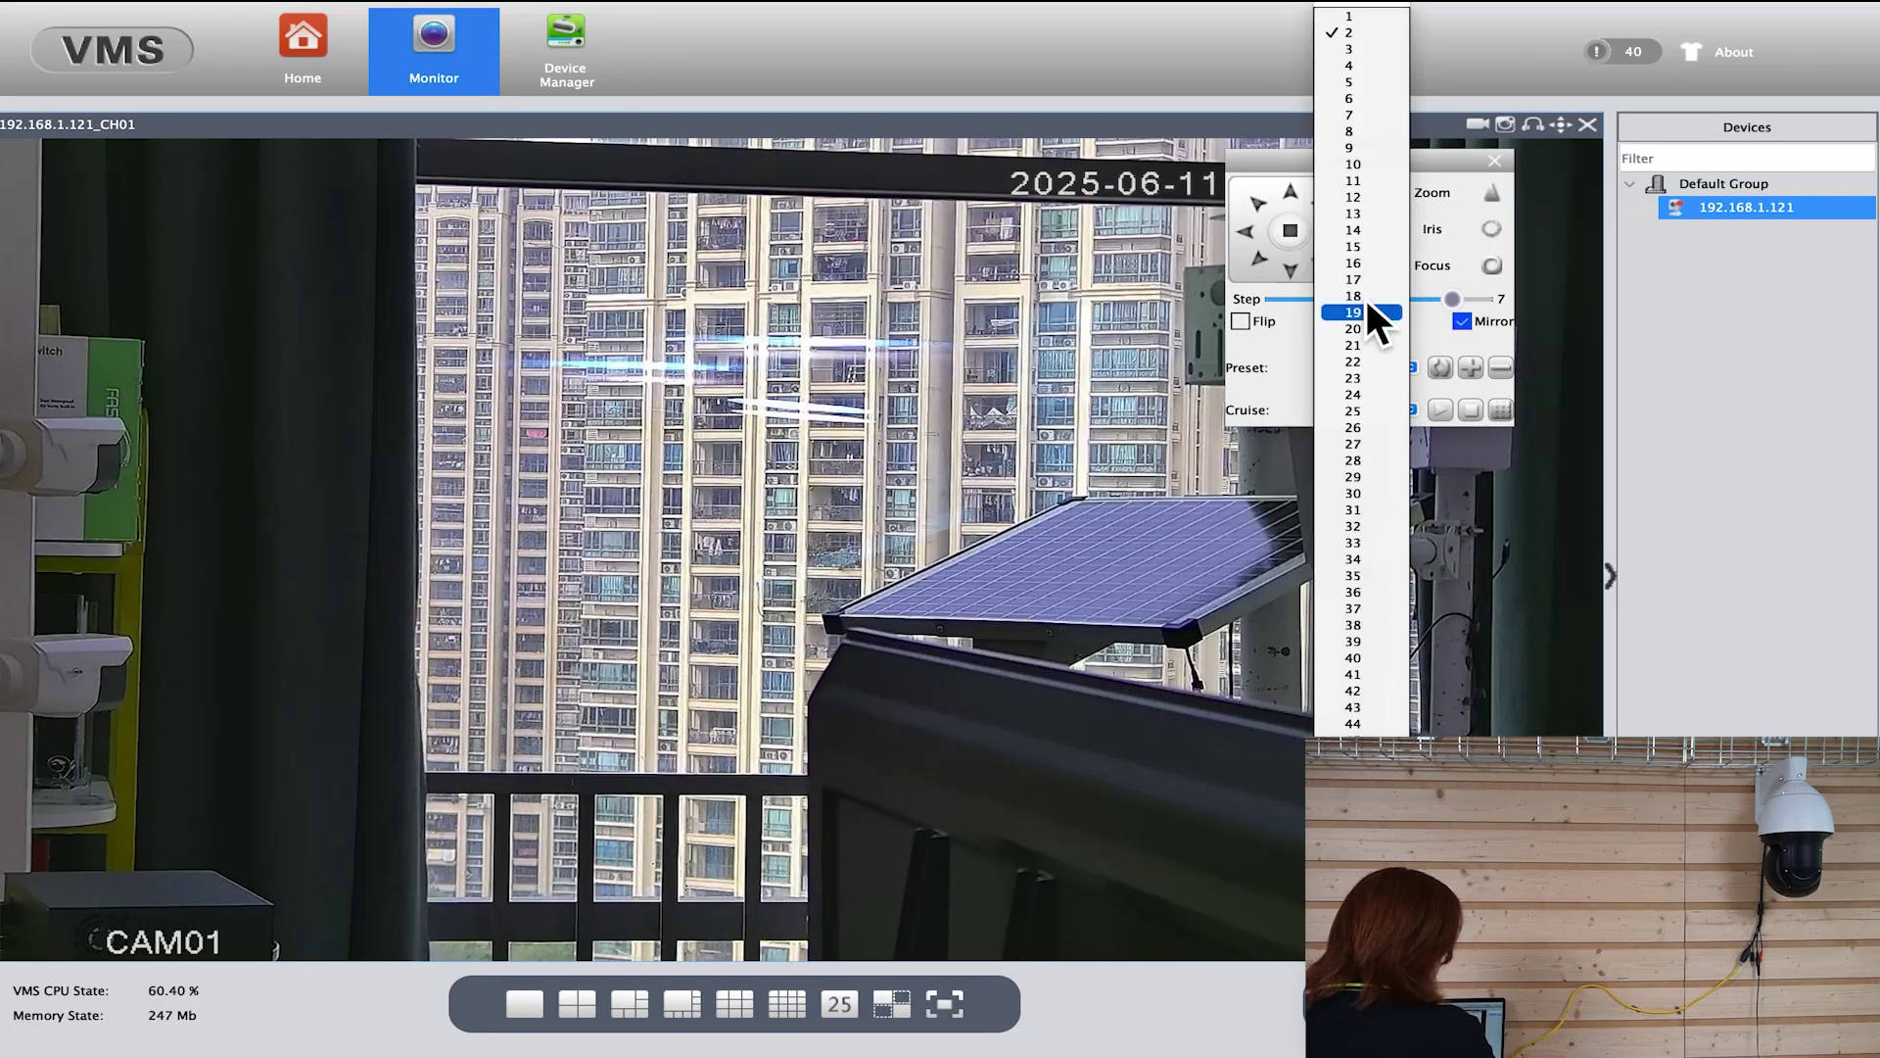
pyautogui.click(1337, 18)
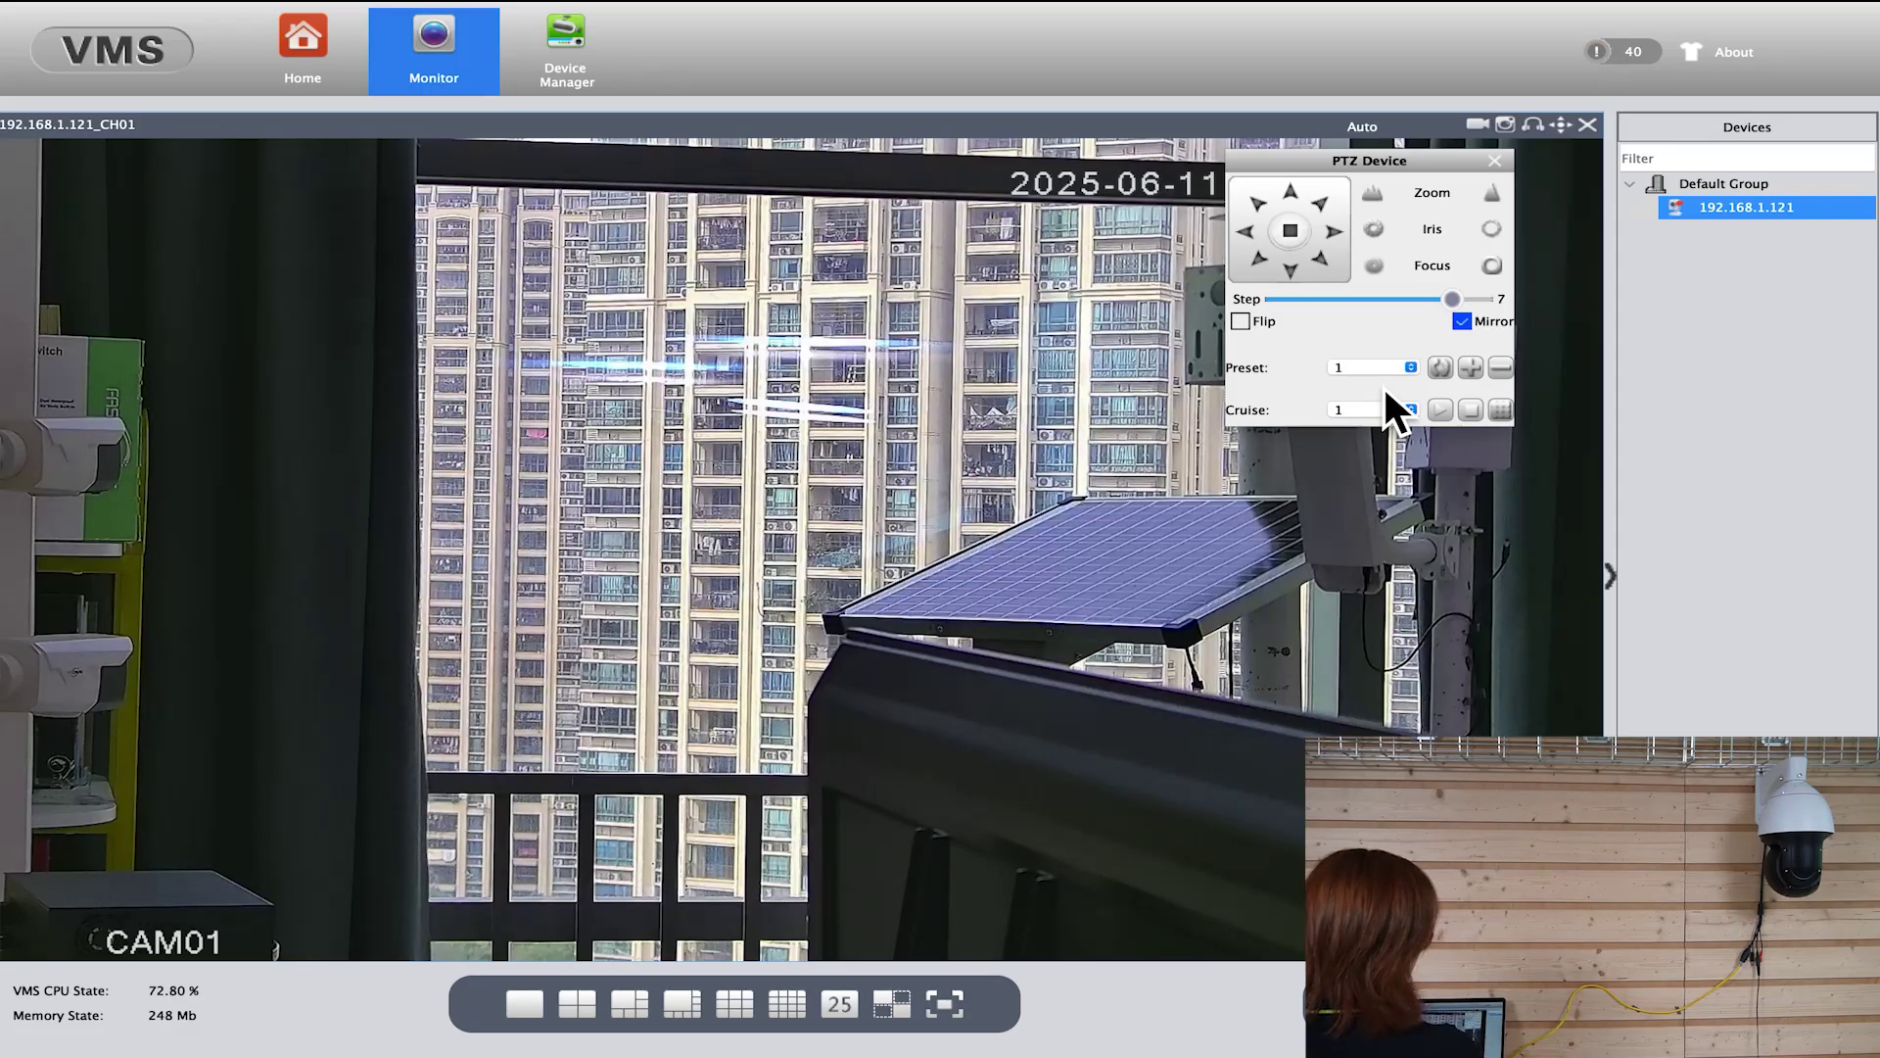
pyautogui.click(1475, 372)
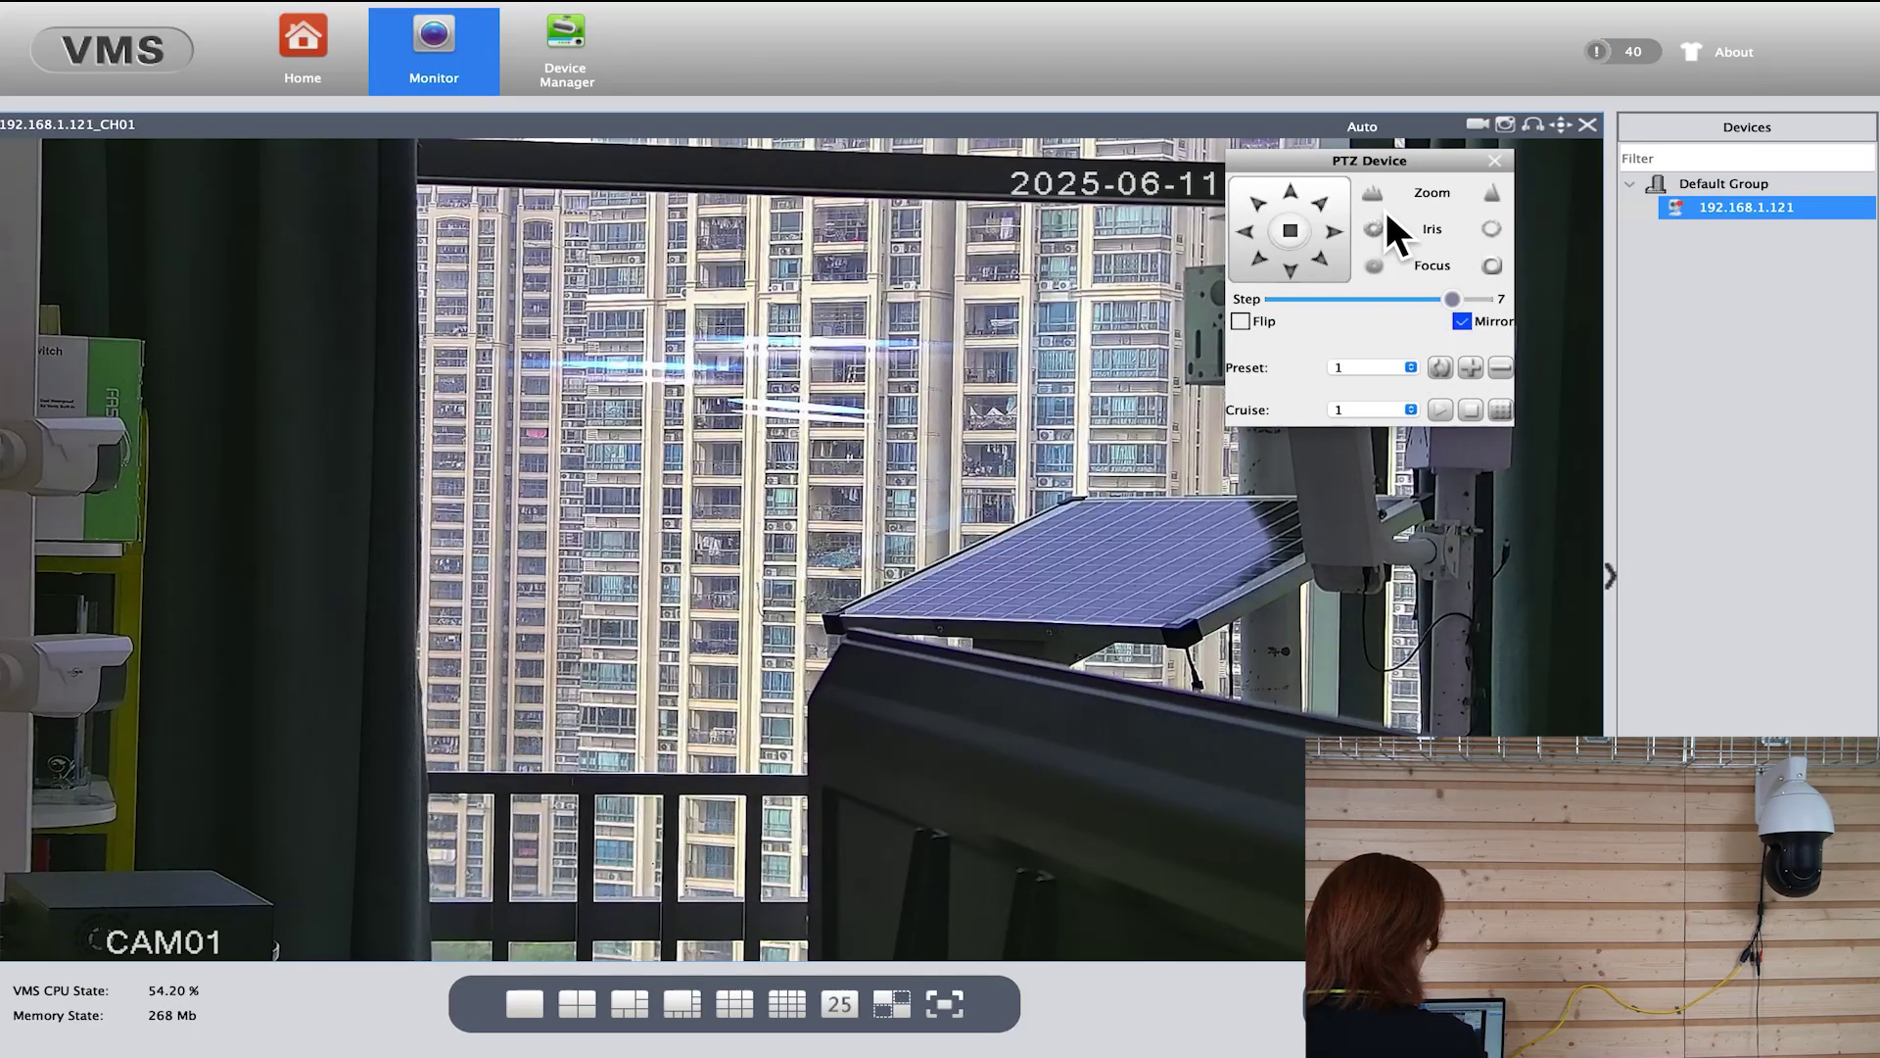
# Aim and zoom at the wall-mounted bullet cameras and save as preset 2.
pyautogui.click(1338, 232)
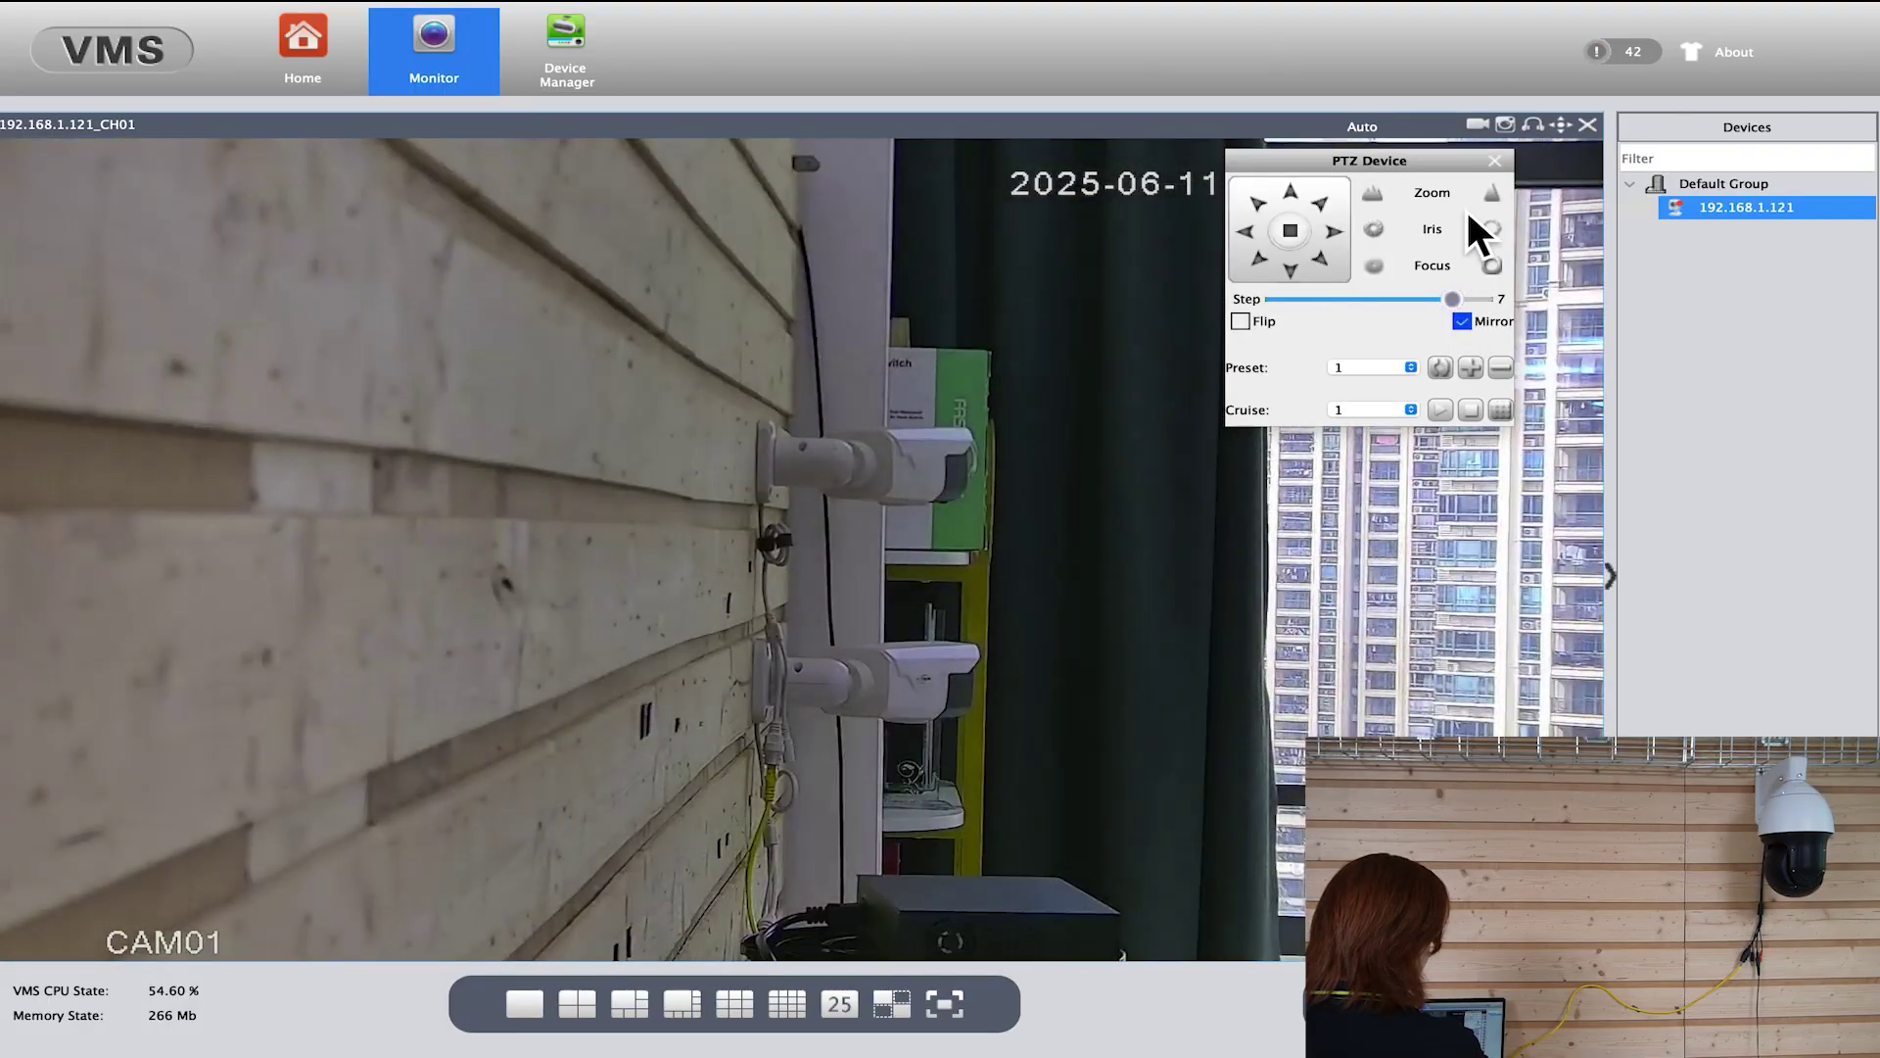
pyautogui.click(1493, 196)
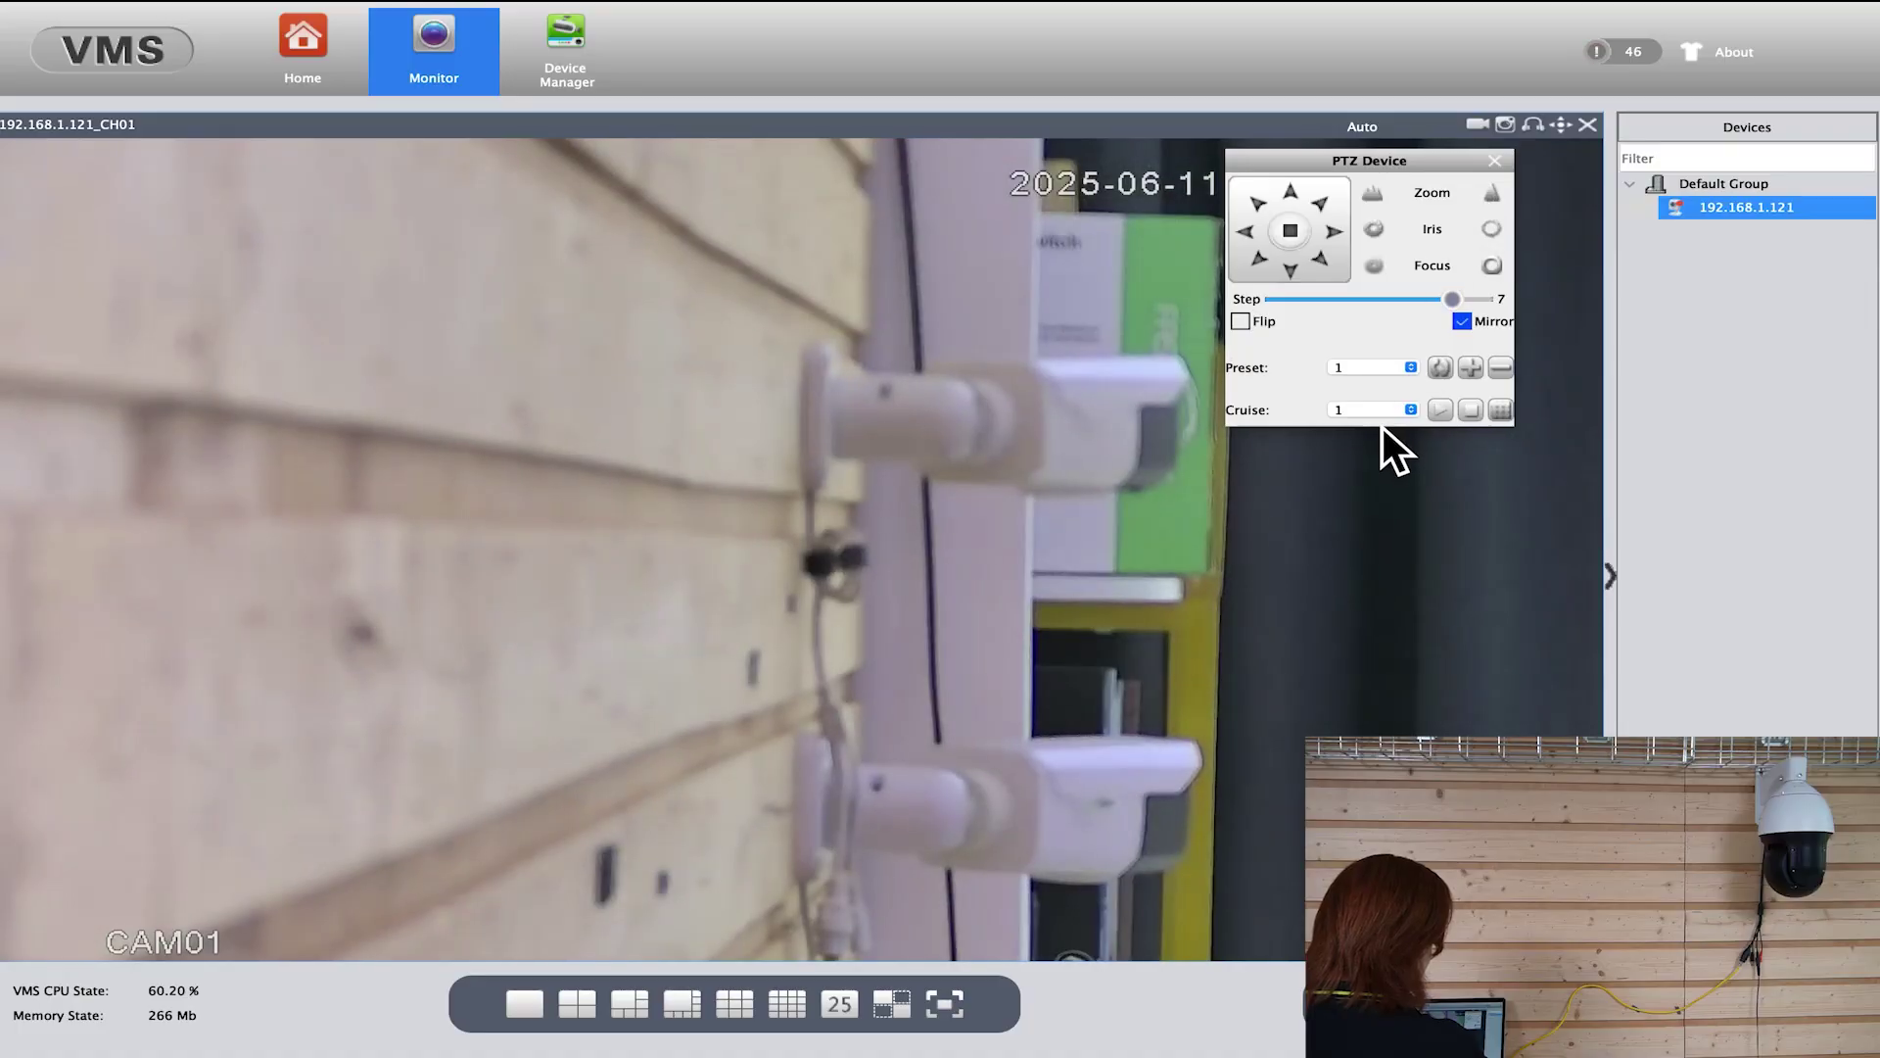
pyautogui.click(1385, 367)
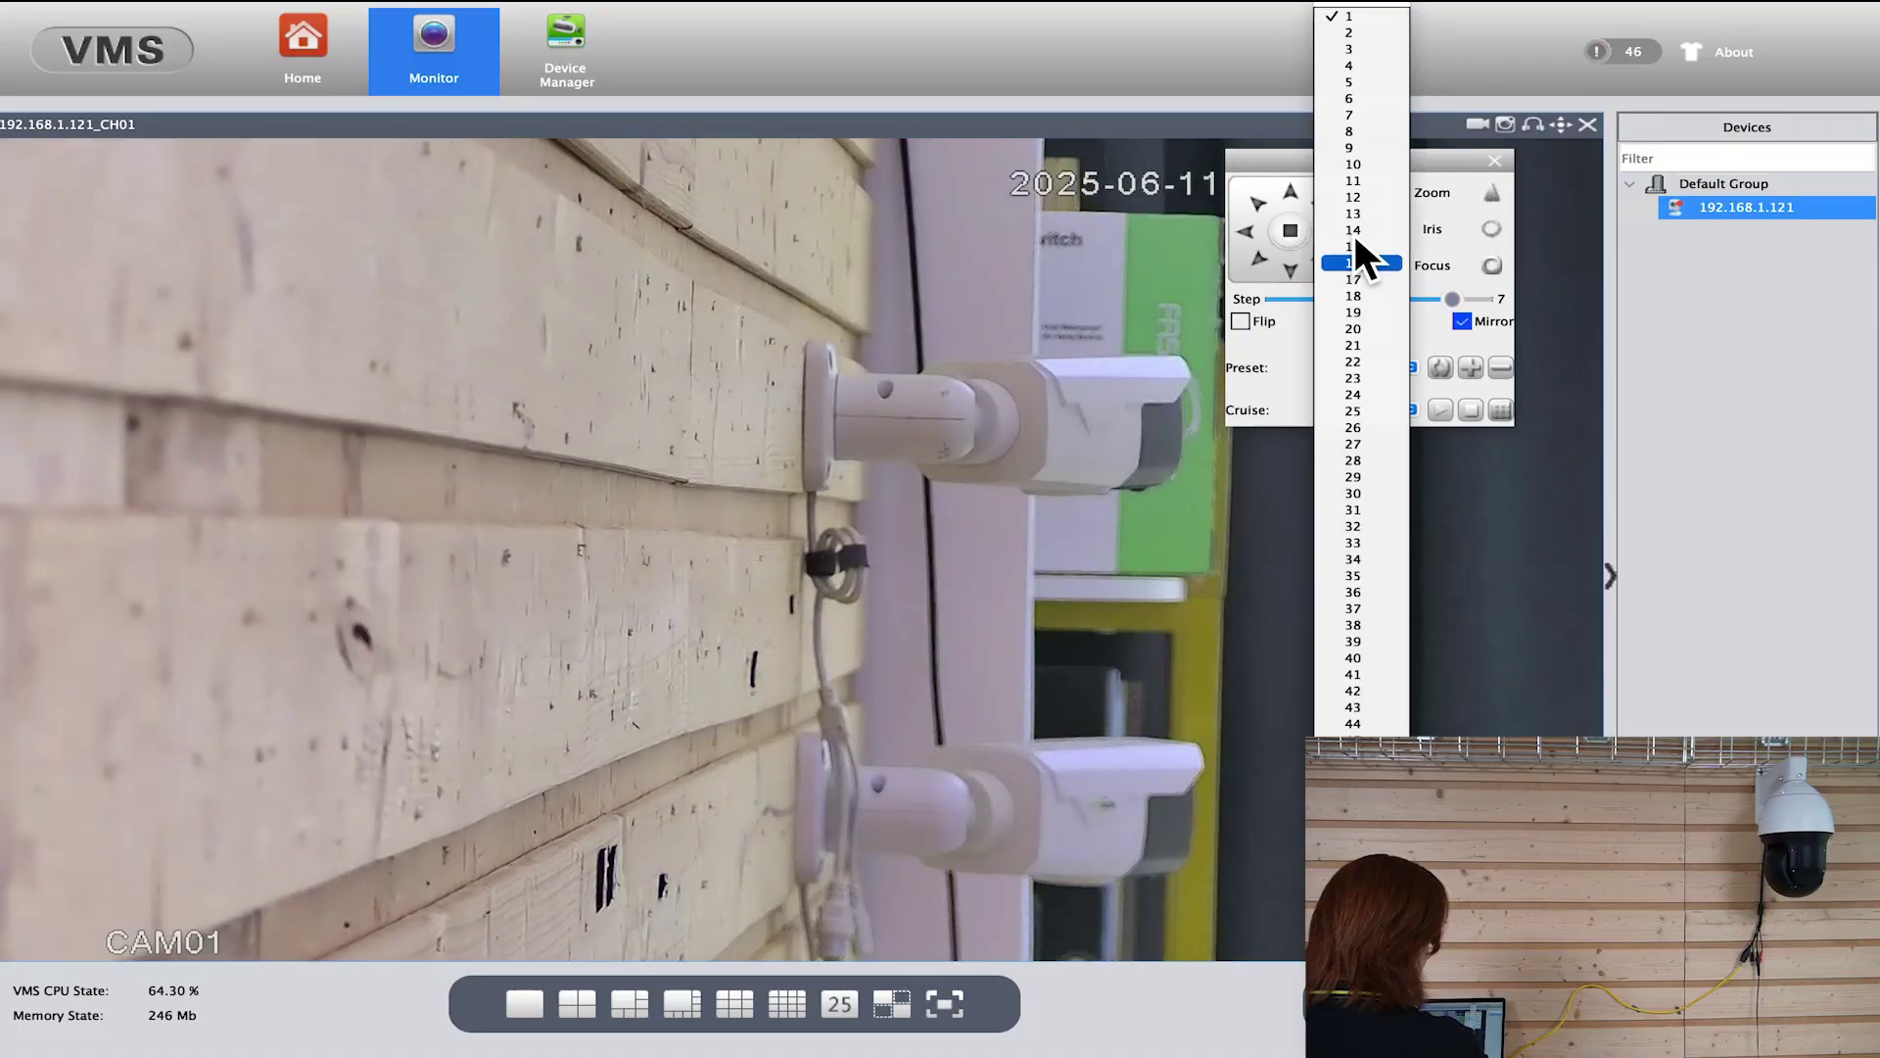
pyautogui.click(1351, 35)
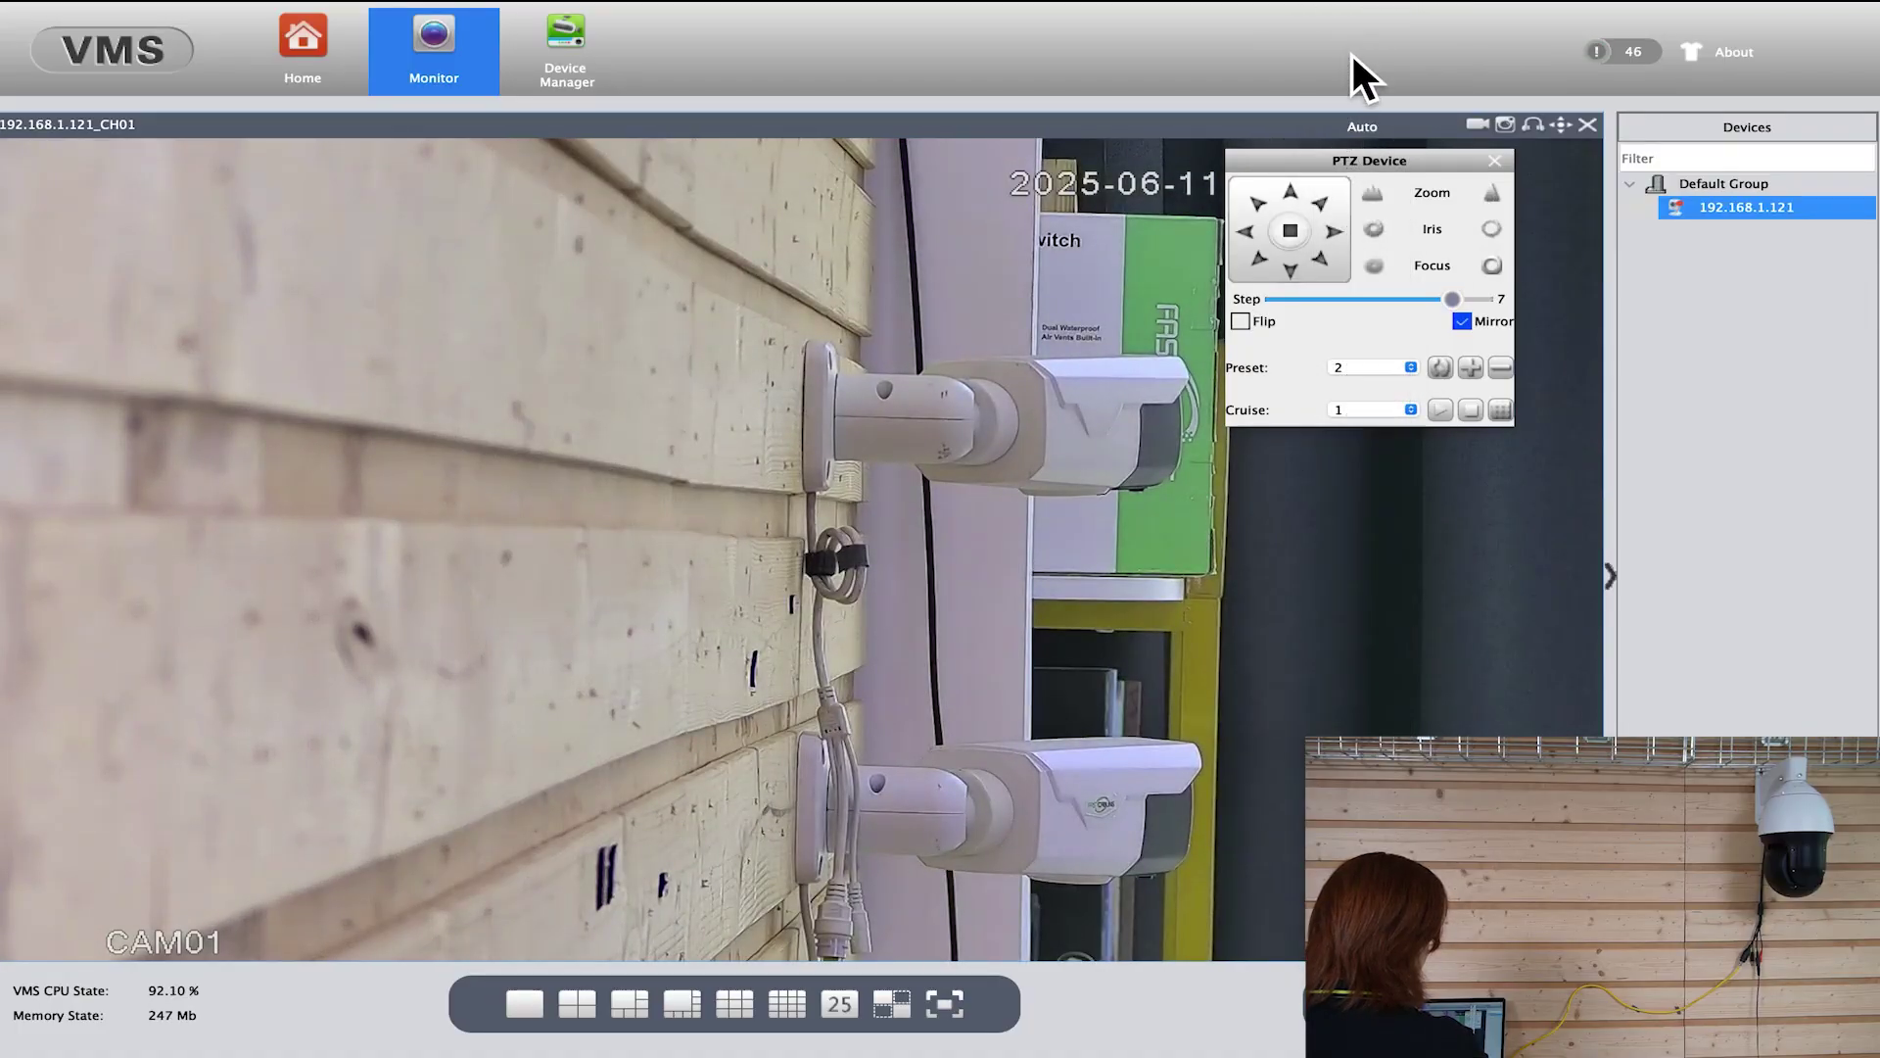
pyautogui.click(1476, 377)
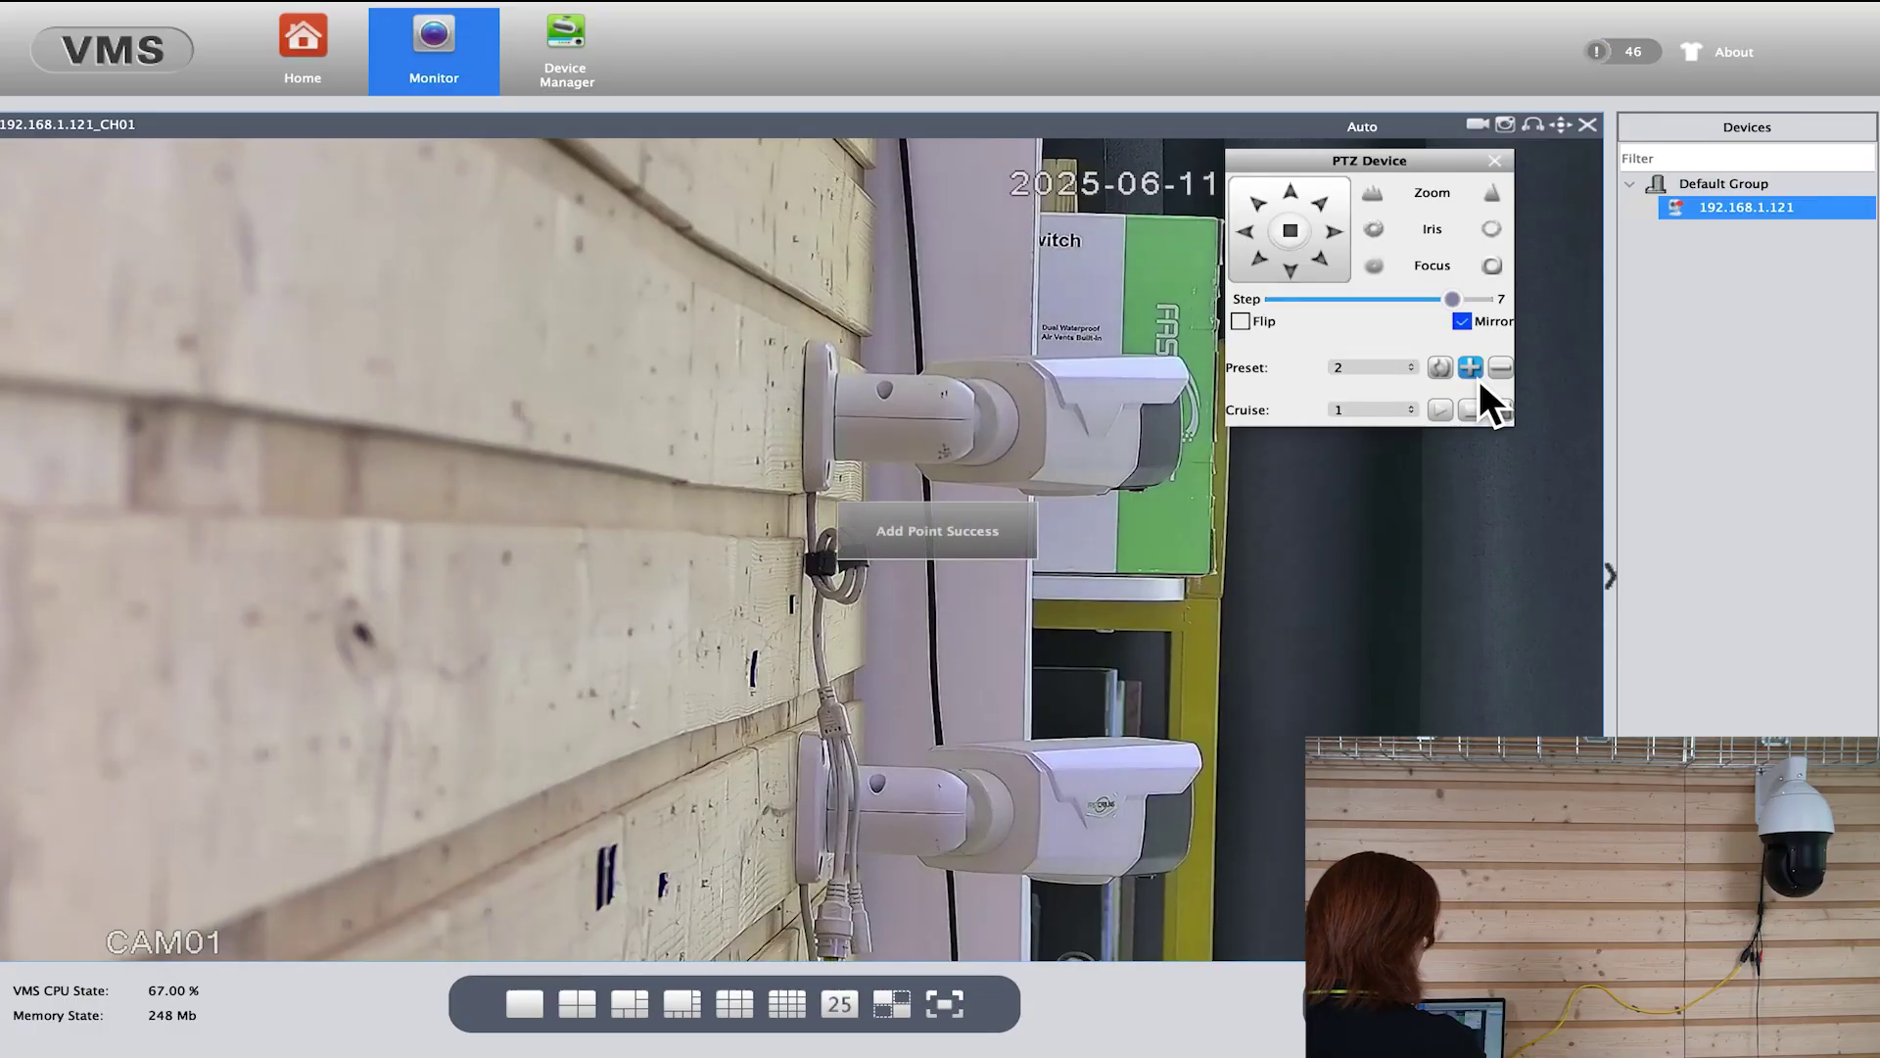
# Zoom out, pan to the grey board and table, and save as preset 3.
pyautogui.click(1247, 235)
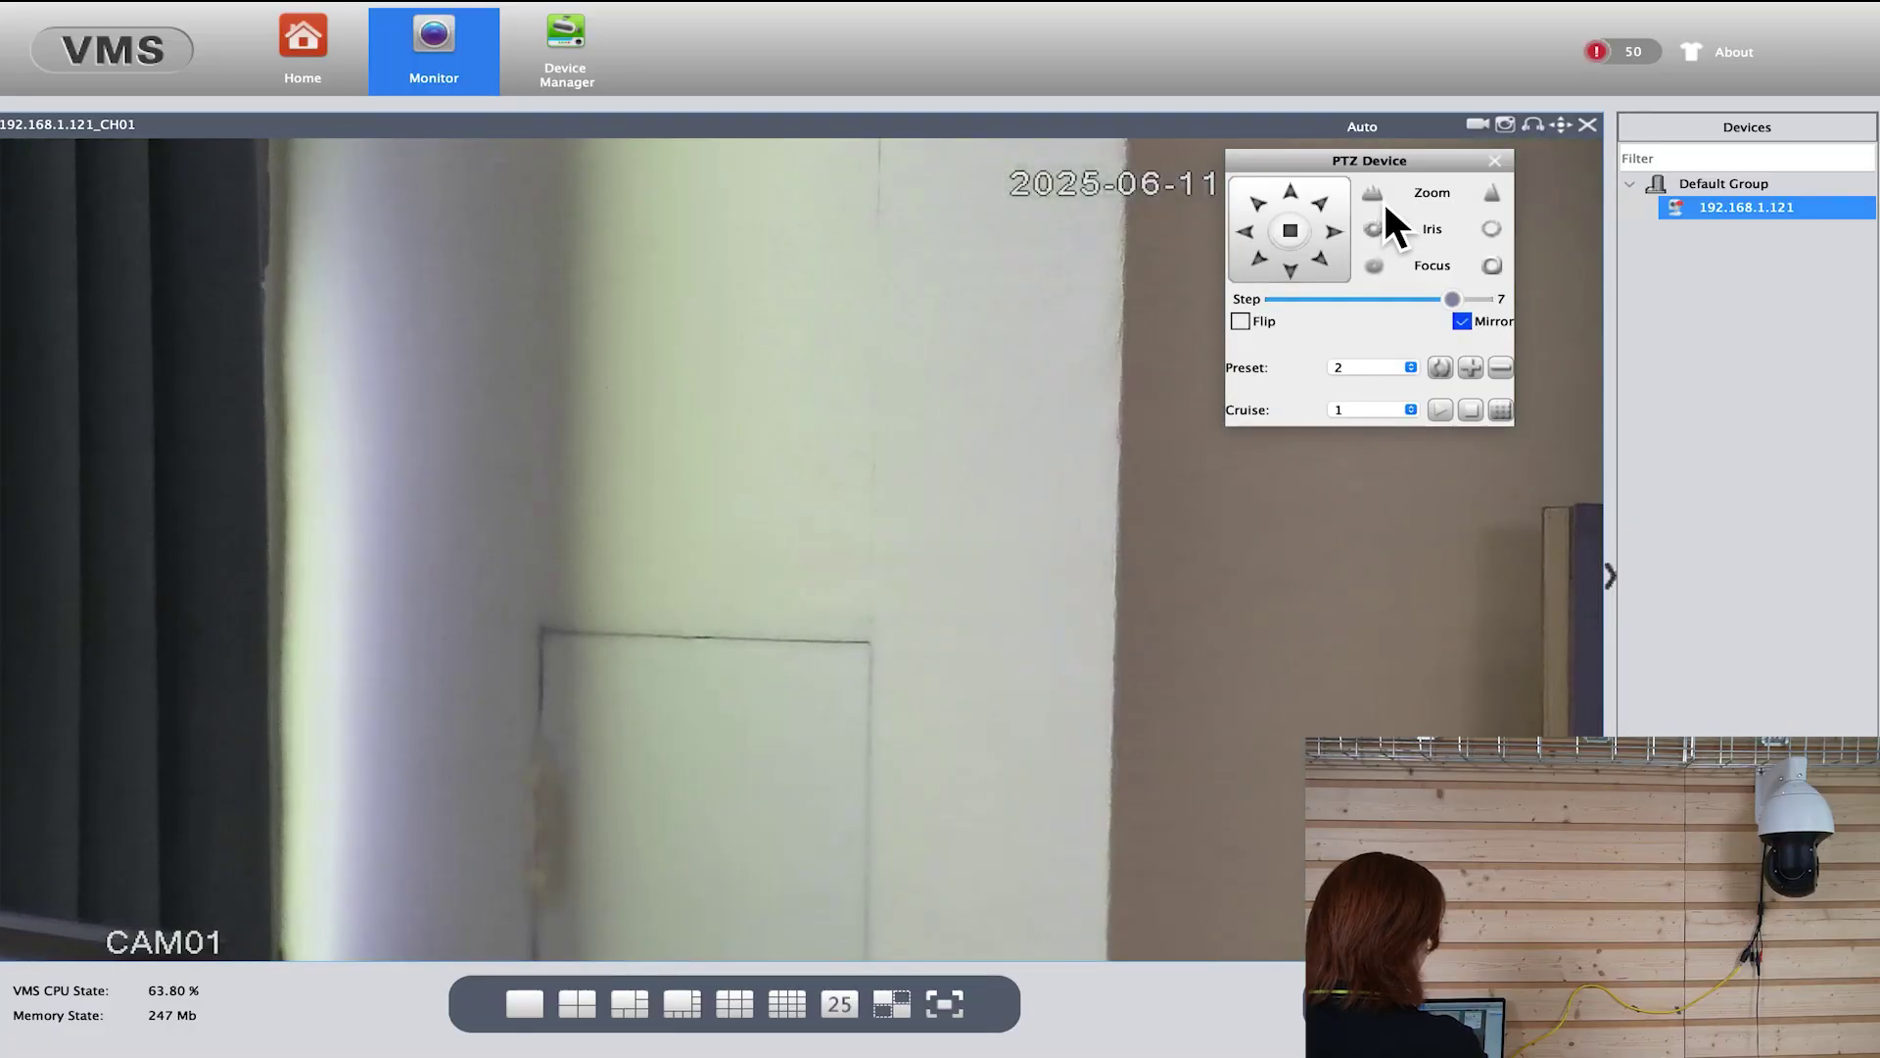
pyautogui.click(1382, 200)
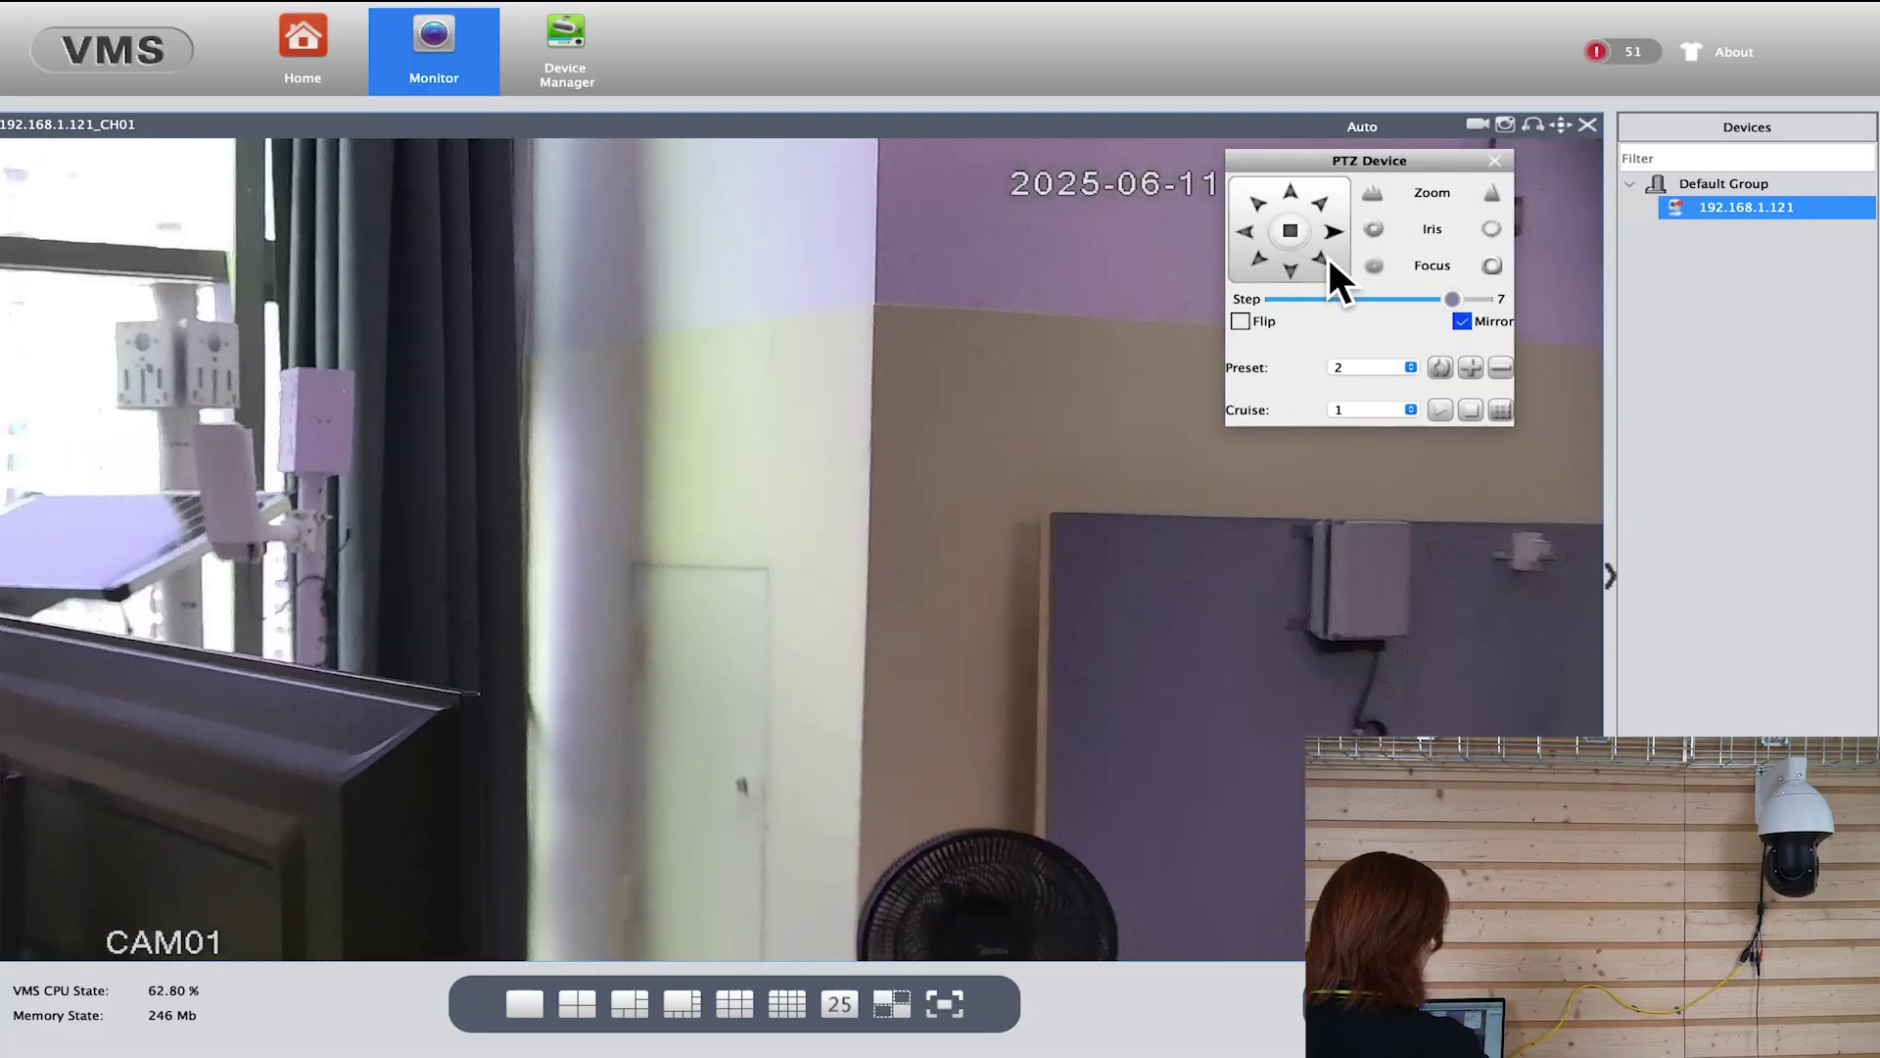
pyautogui.click(1261, 238)
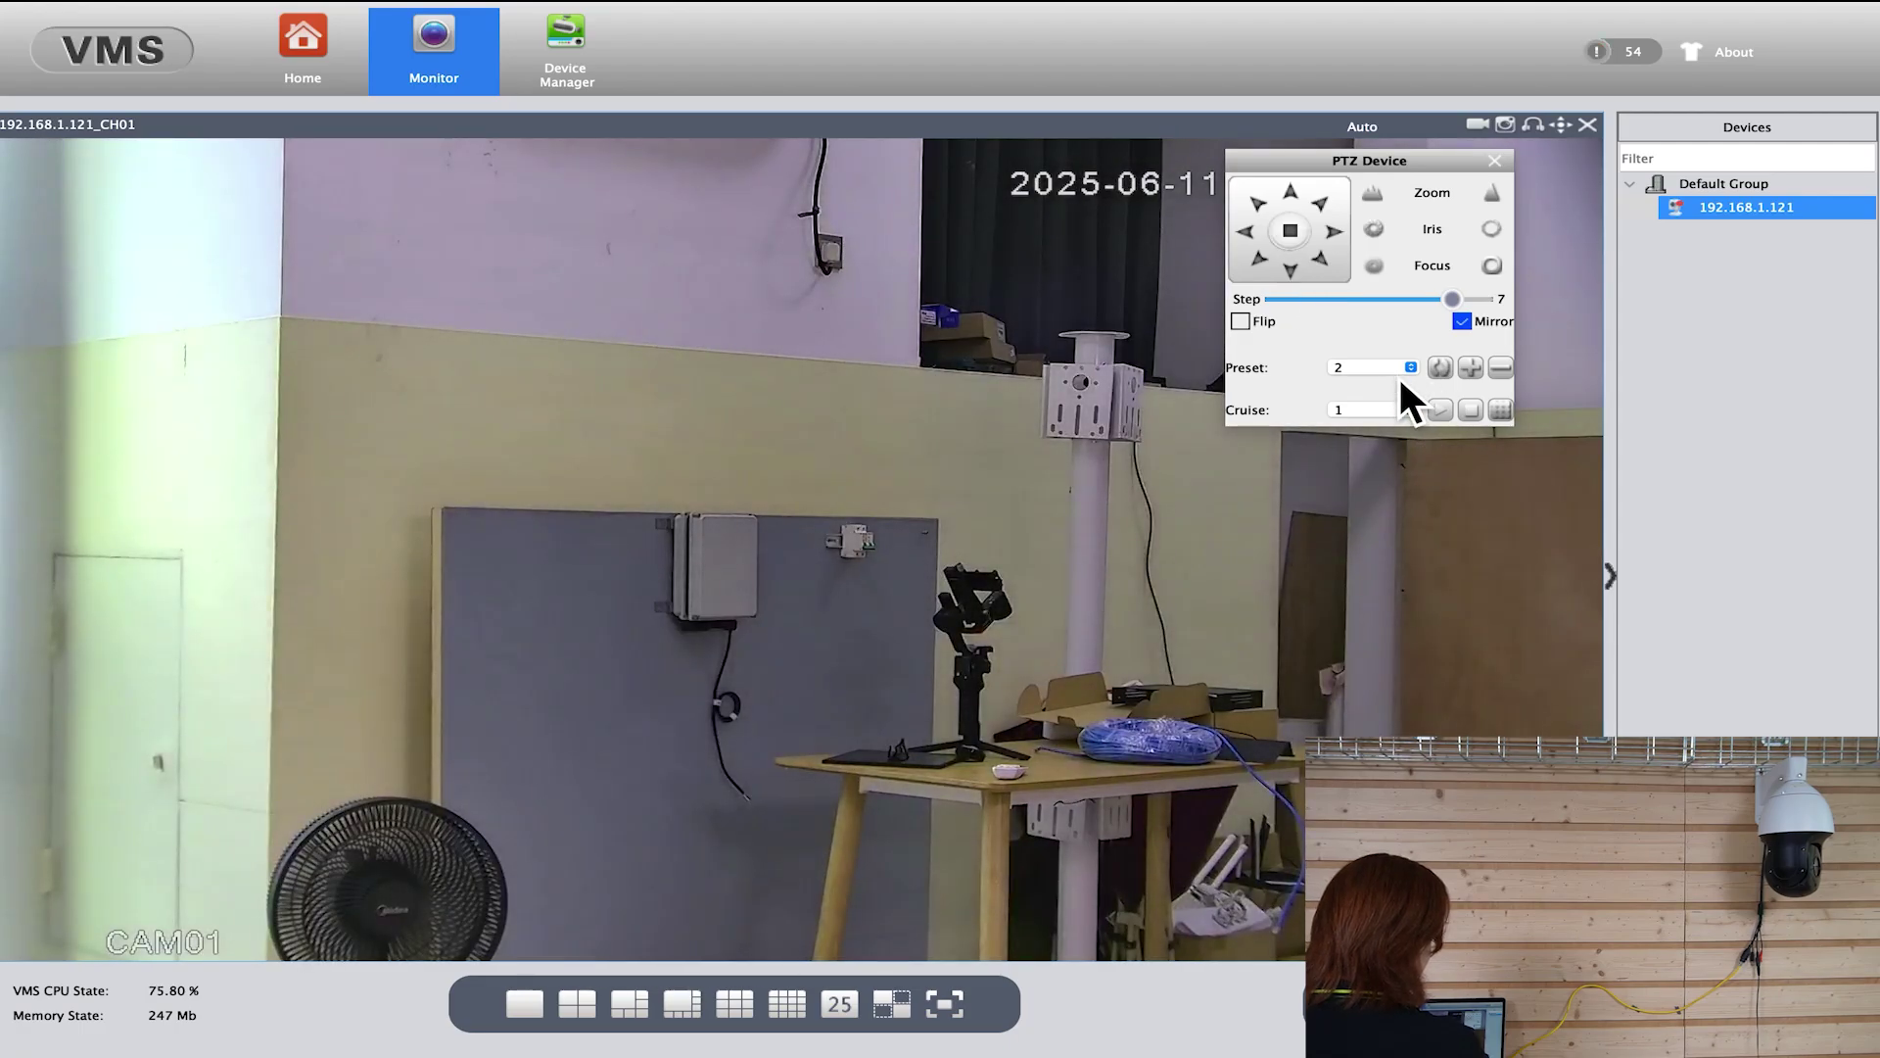
pyautogui.click(1400, 369)
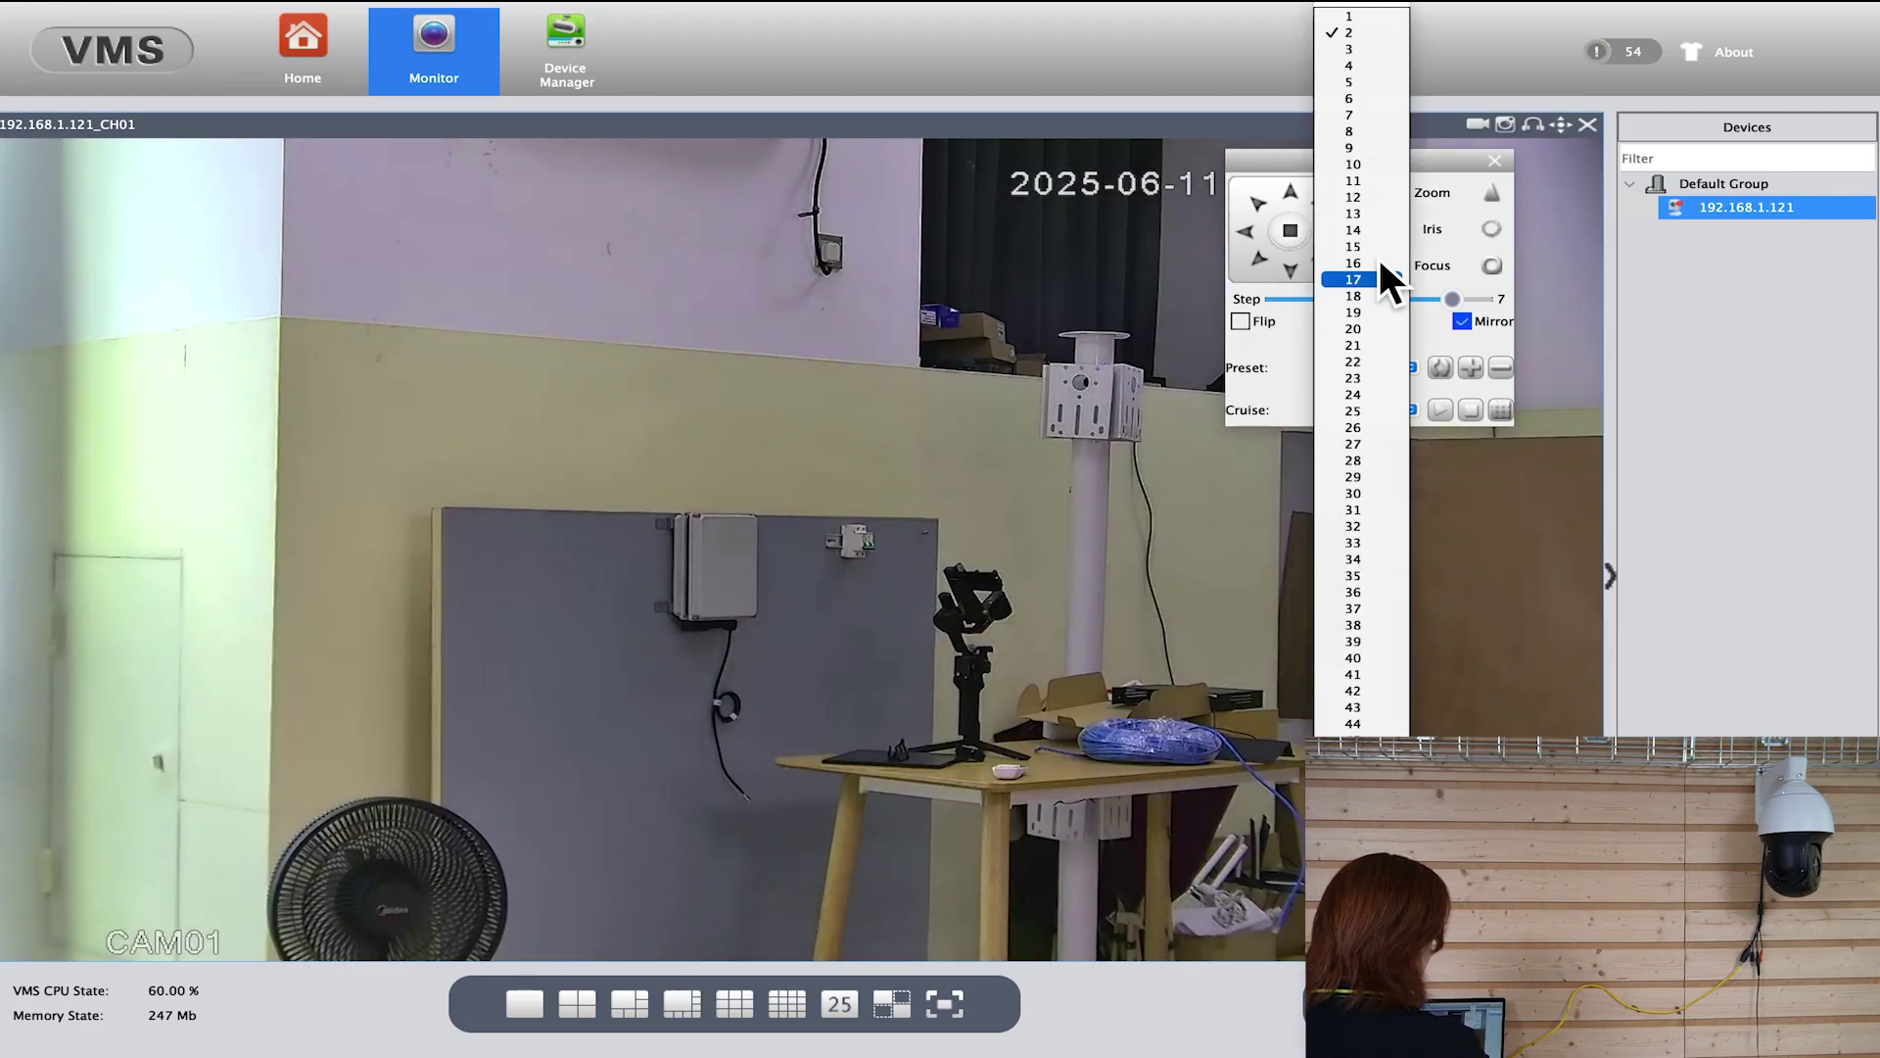
pyautogui.click(1366, 52)
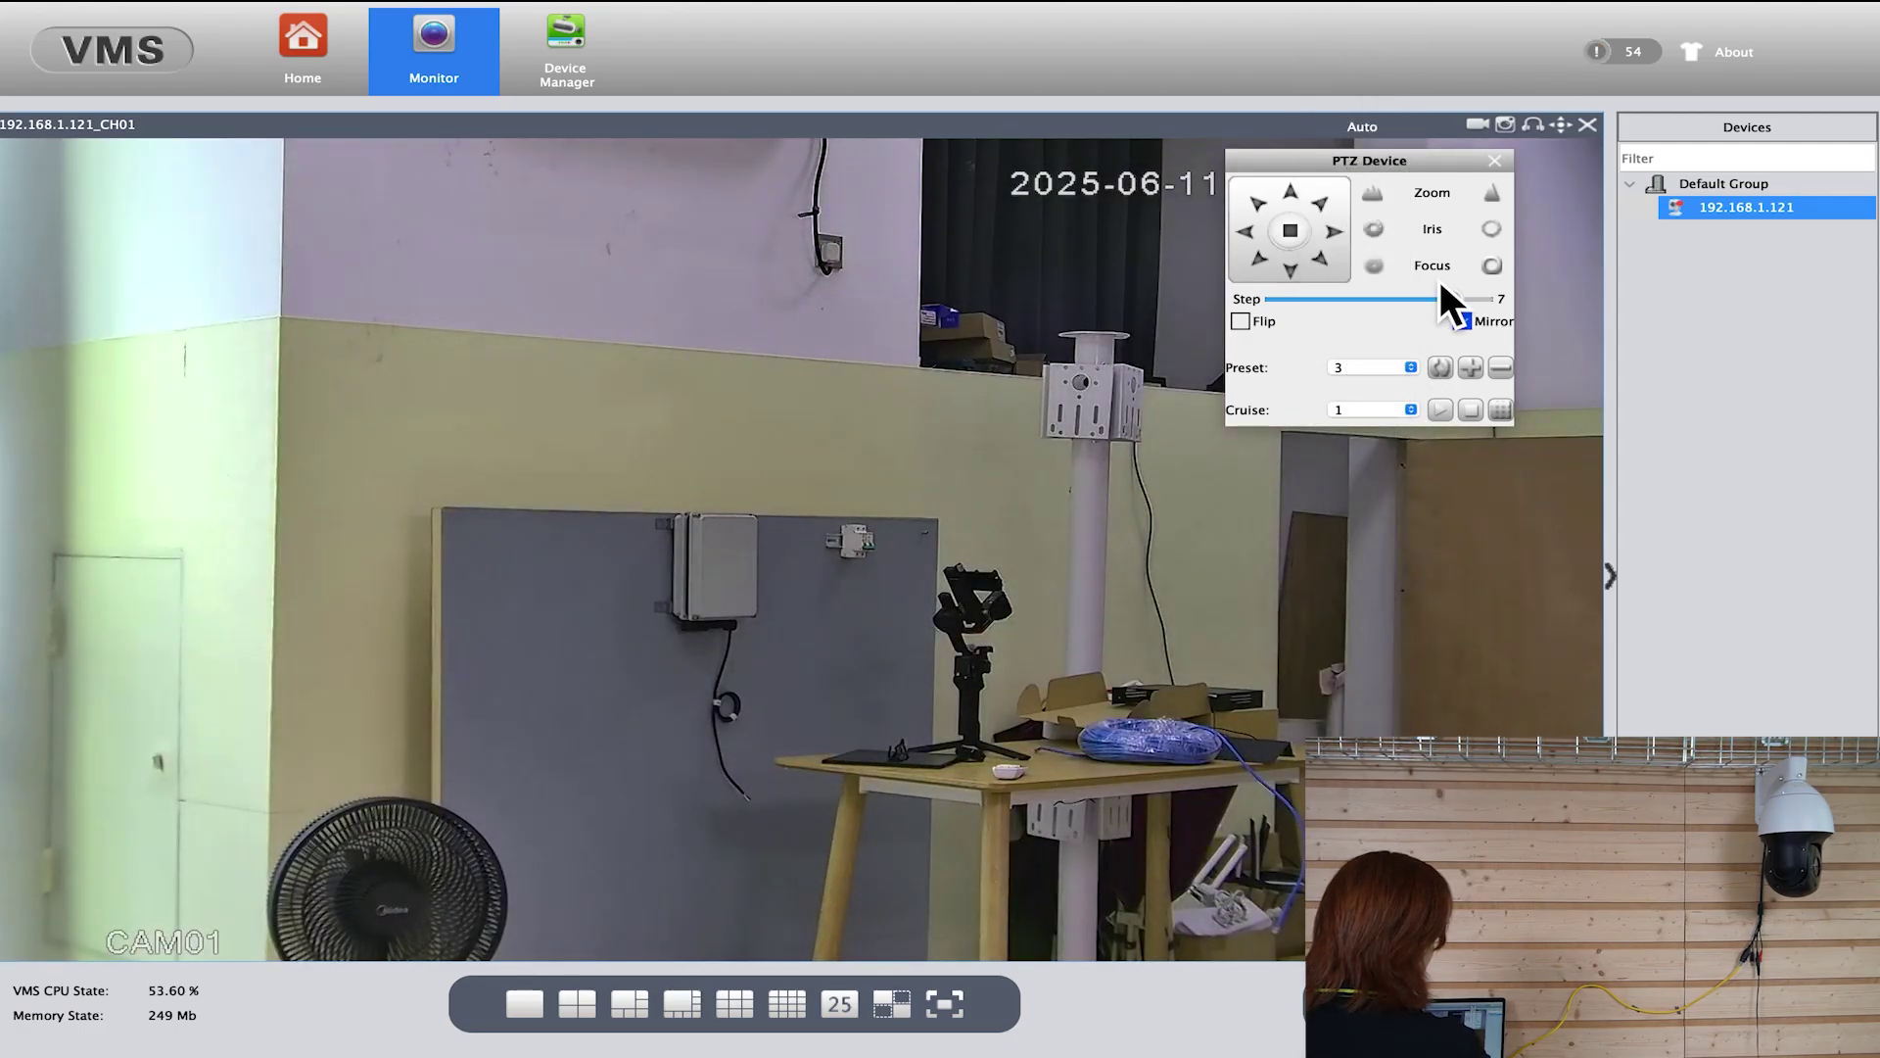
pyautogui.click(1476, 377)
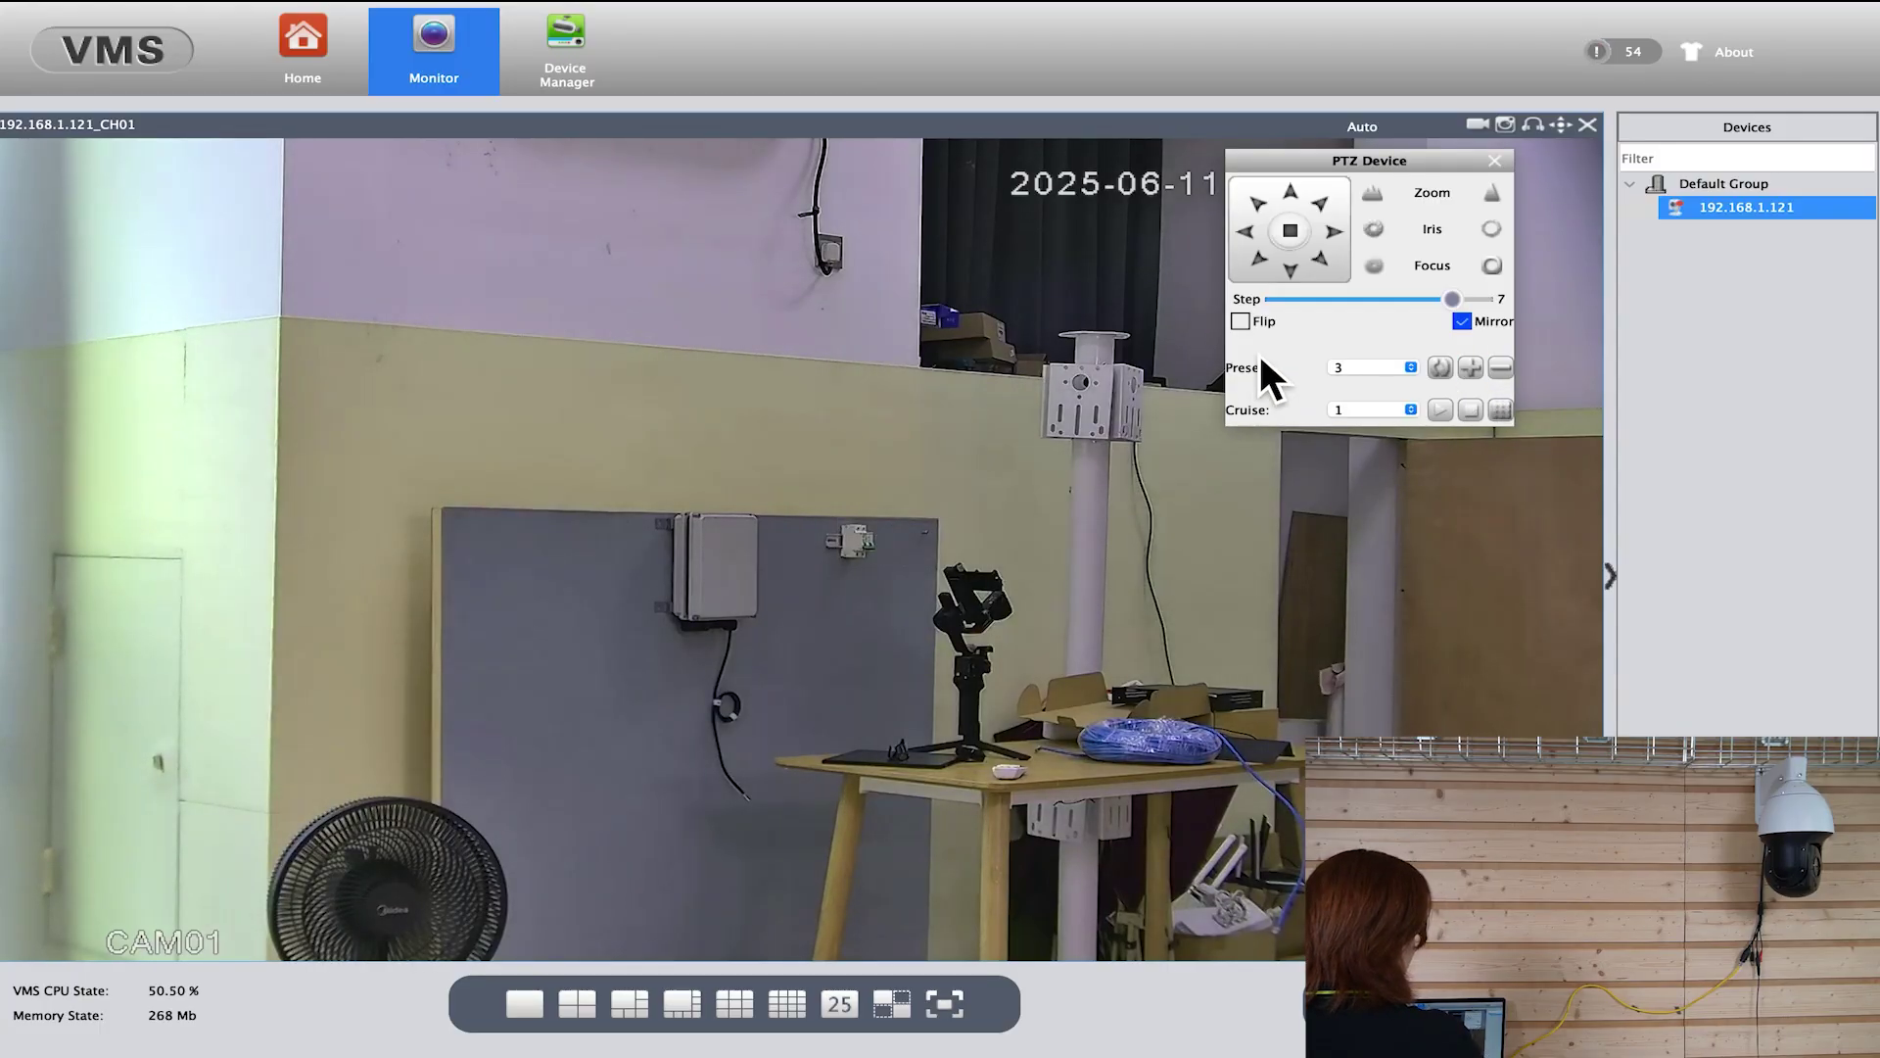
# Call preset 1, then preset 2, then preset 3, checking each saved view.
pyautogui.click(1405, 371)
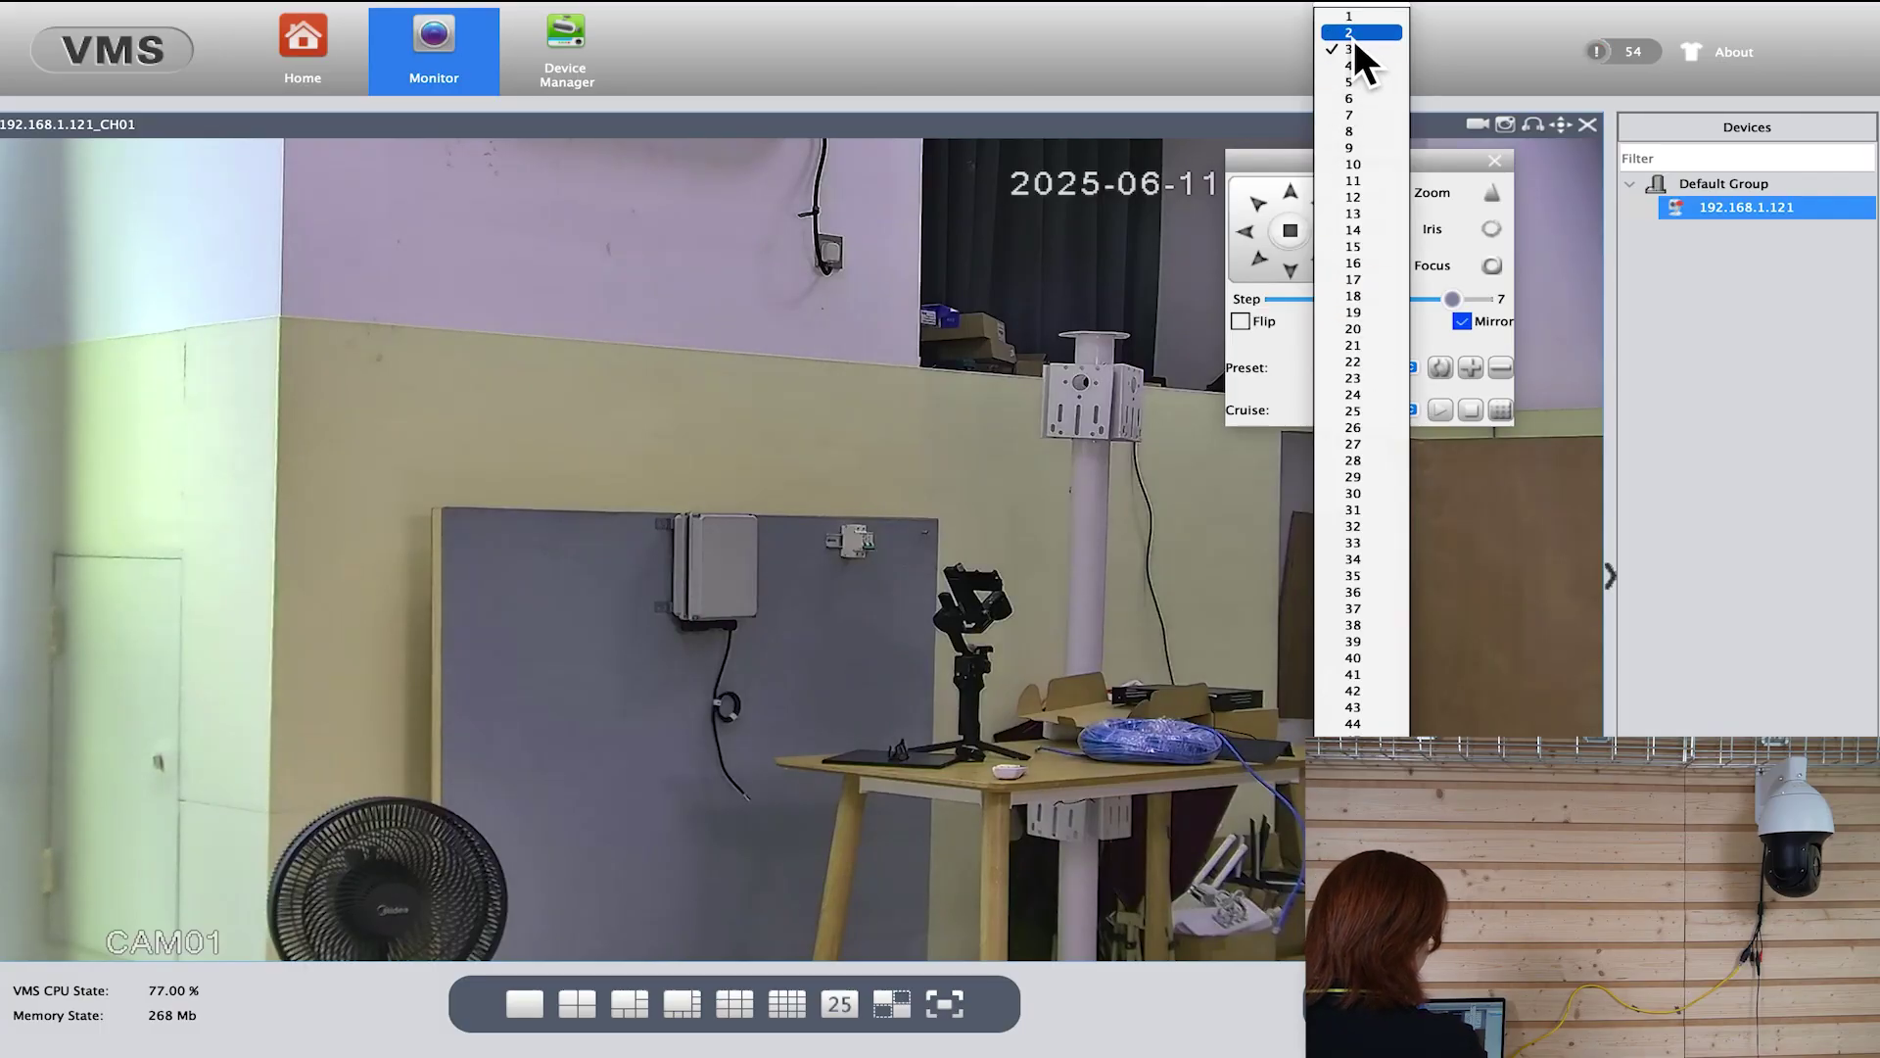
pyautogui.click(1376, 23)
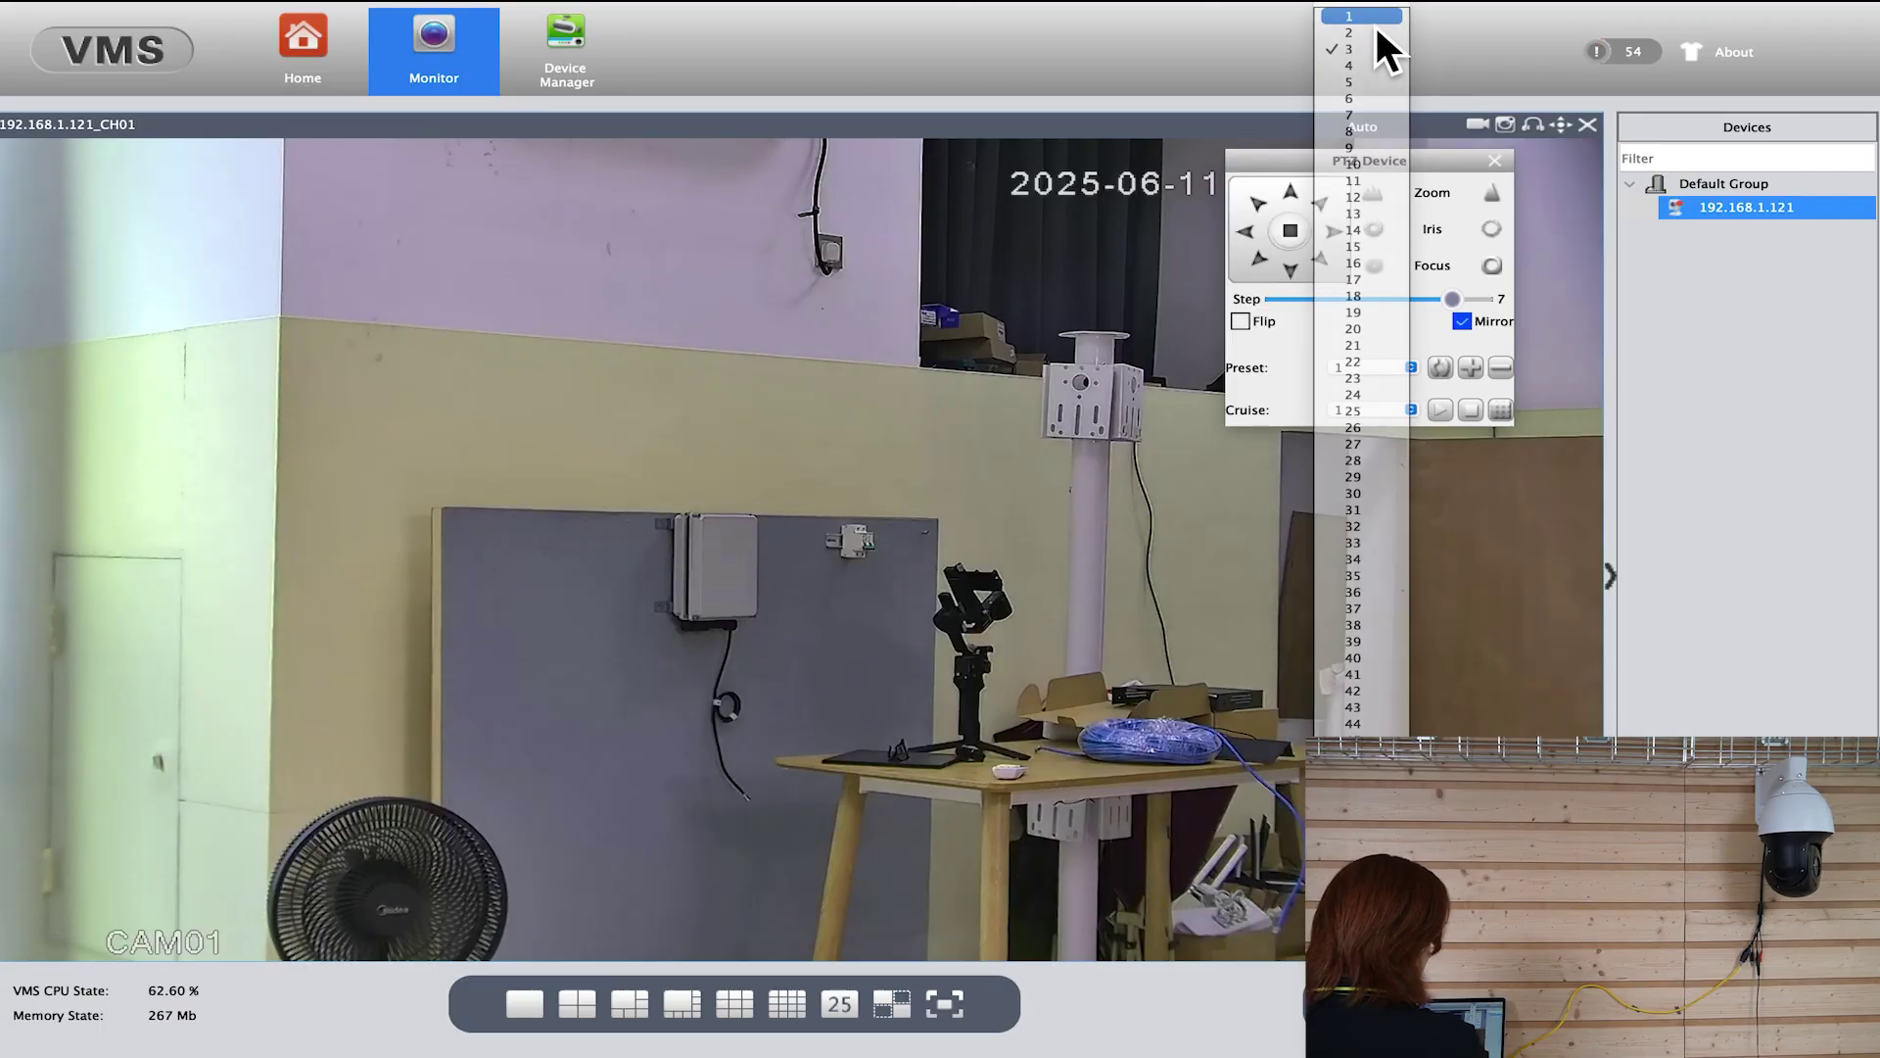
pyautogui.click(1445, 375)
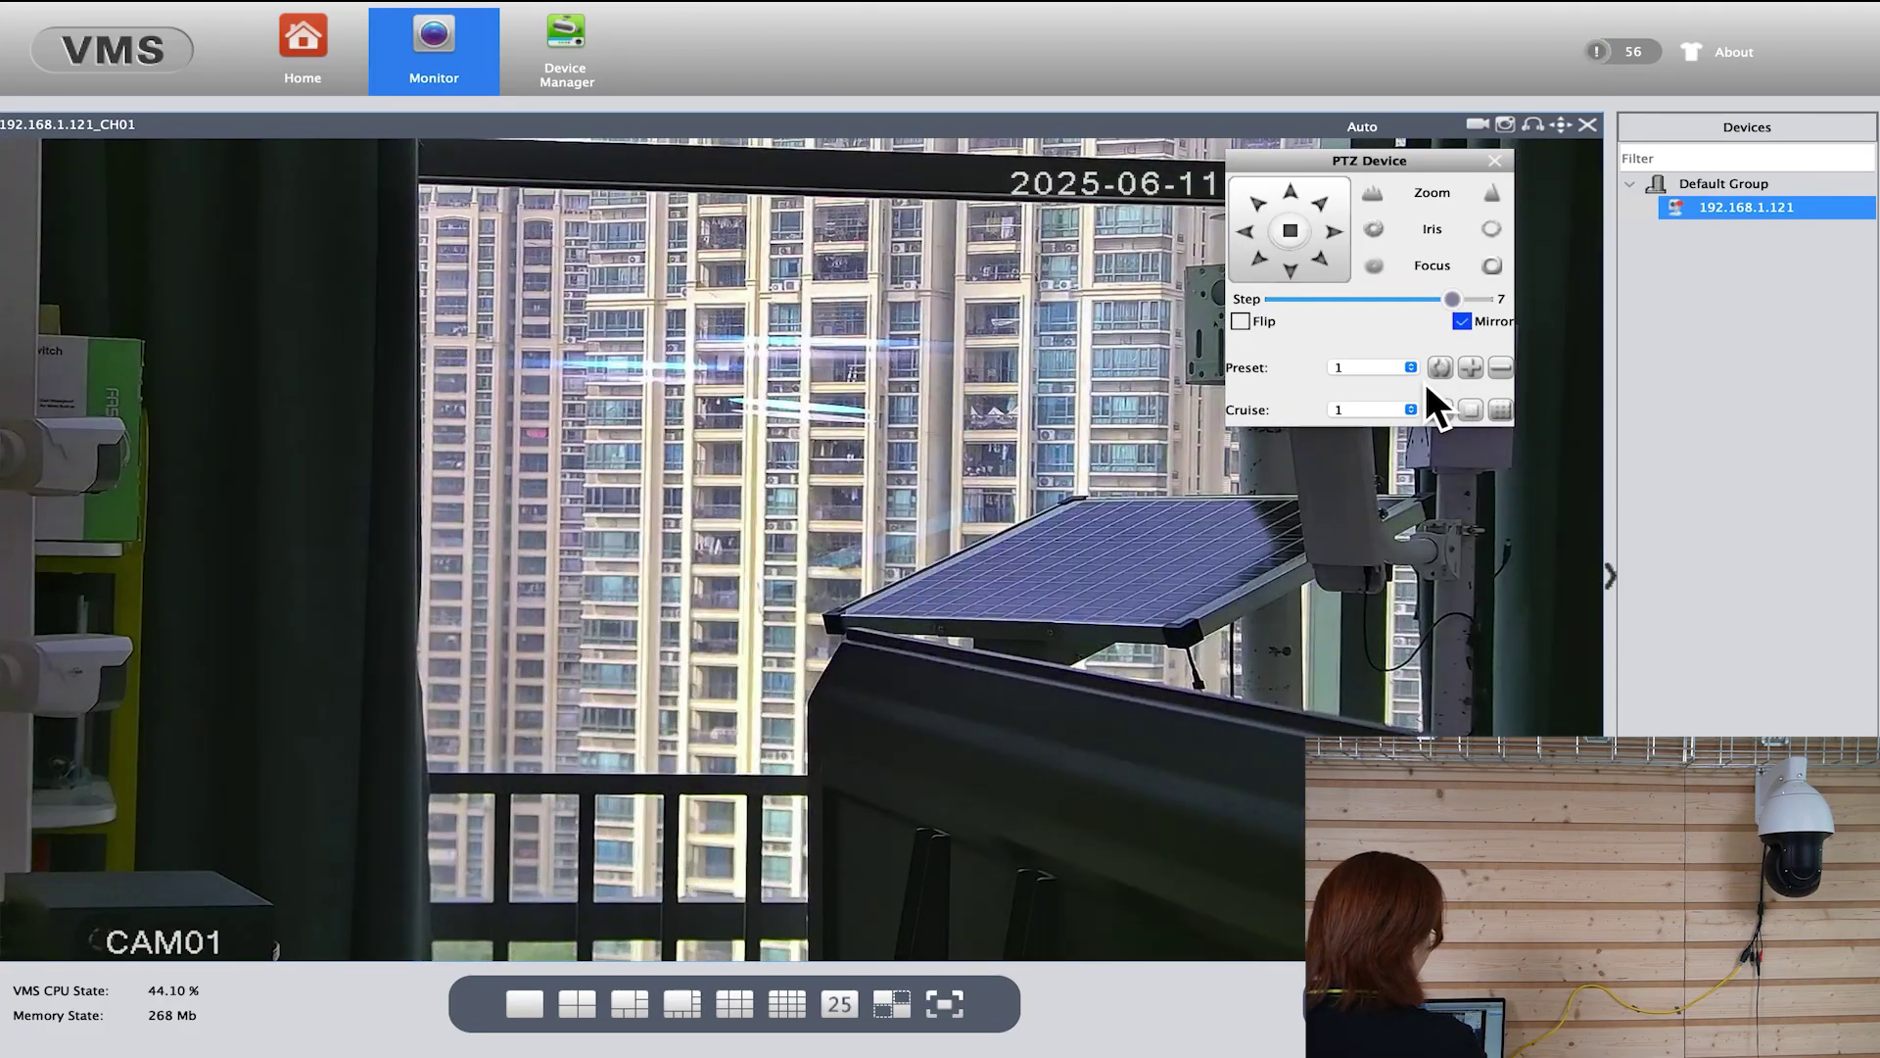
pyautogui.click(1411, 370)
pyautogui.click(1360, 38)
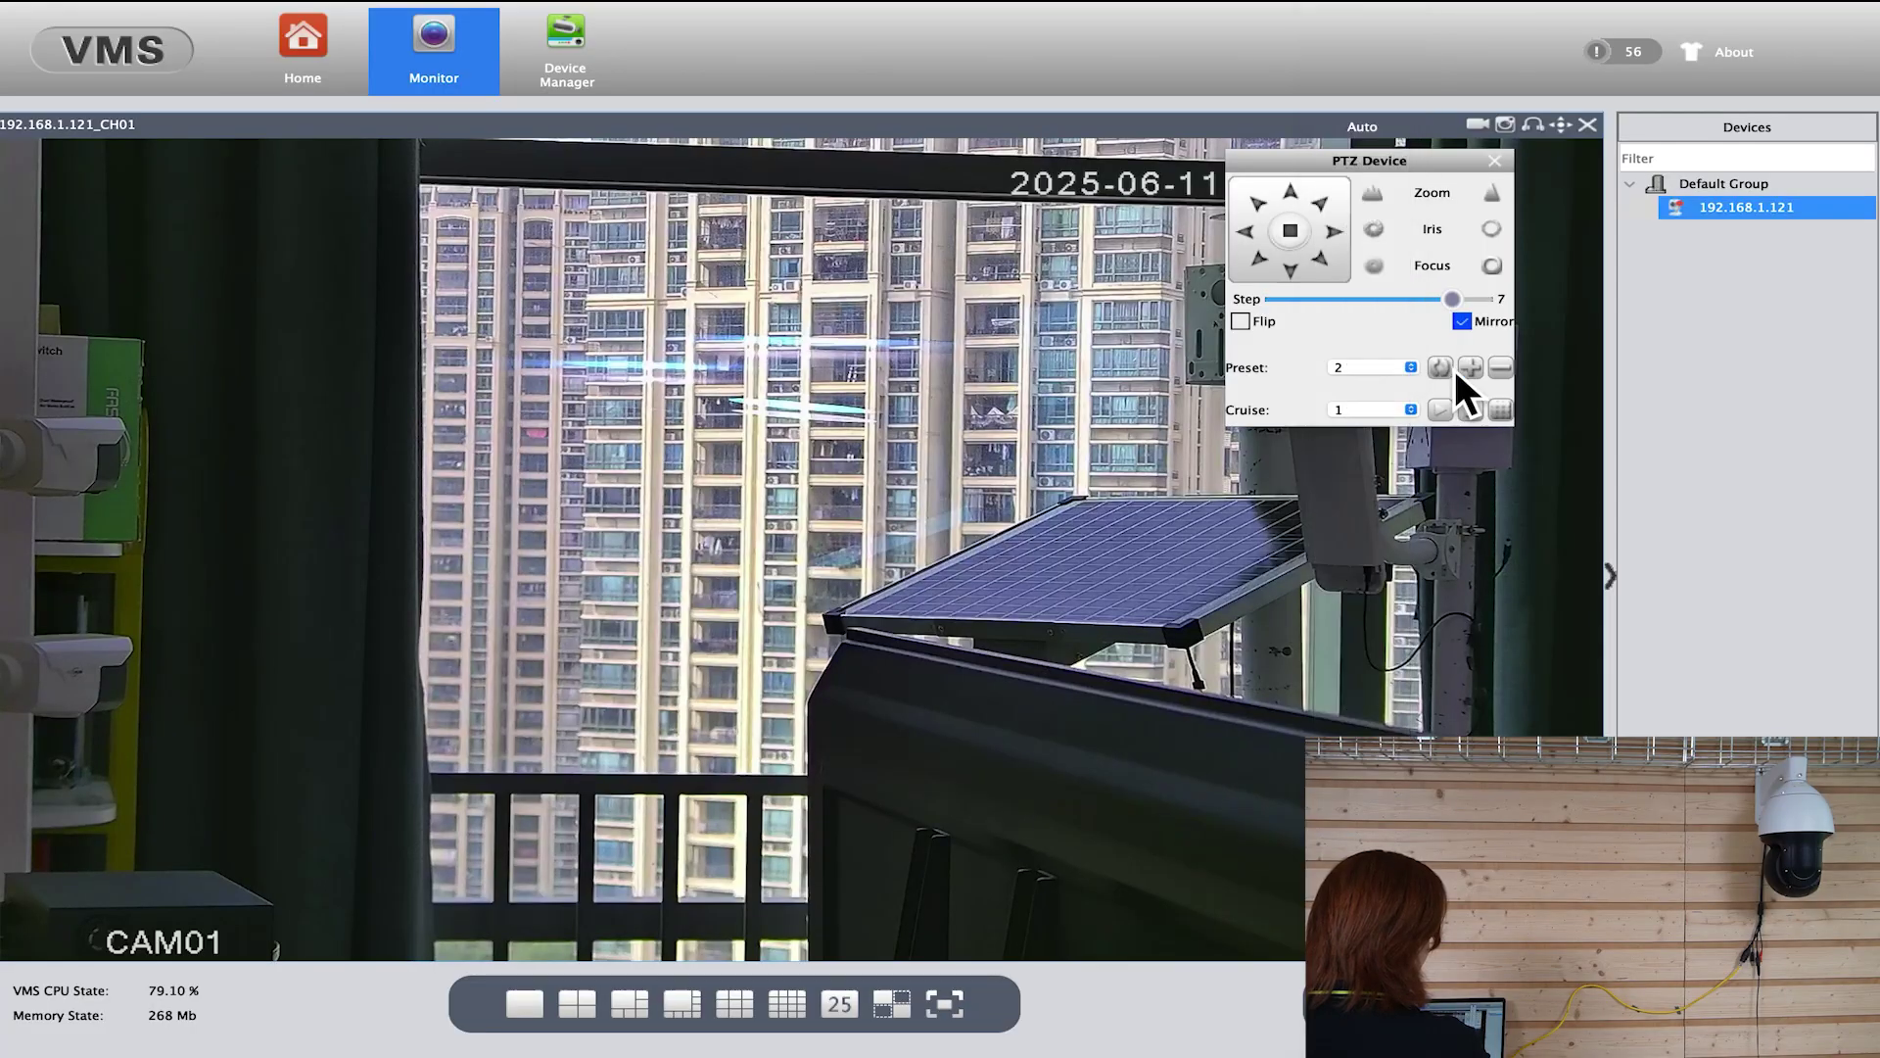
pyautogui.click(1451, 369)
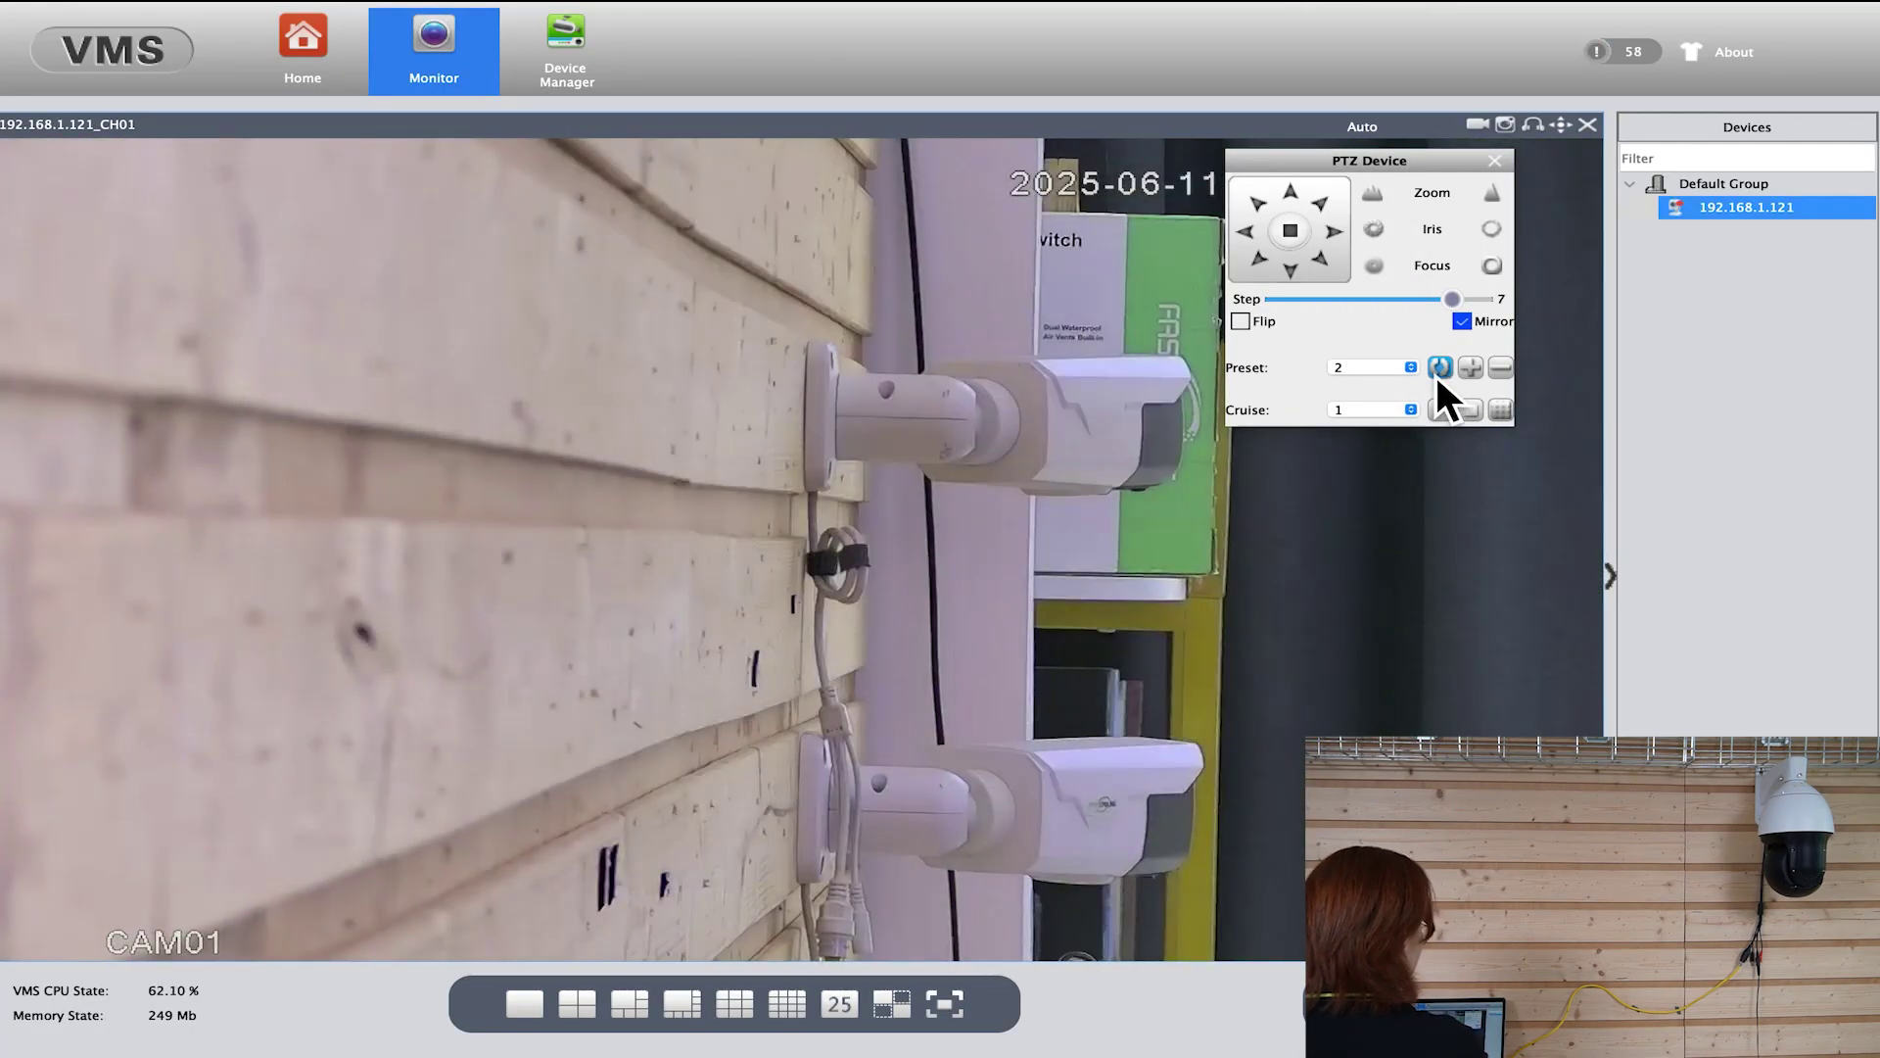
pyautogui.click(1353, 367)
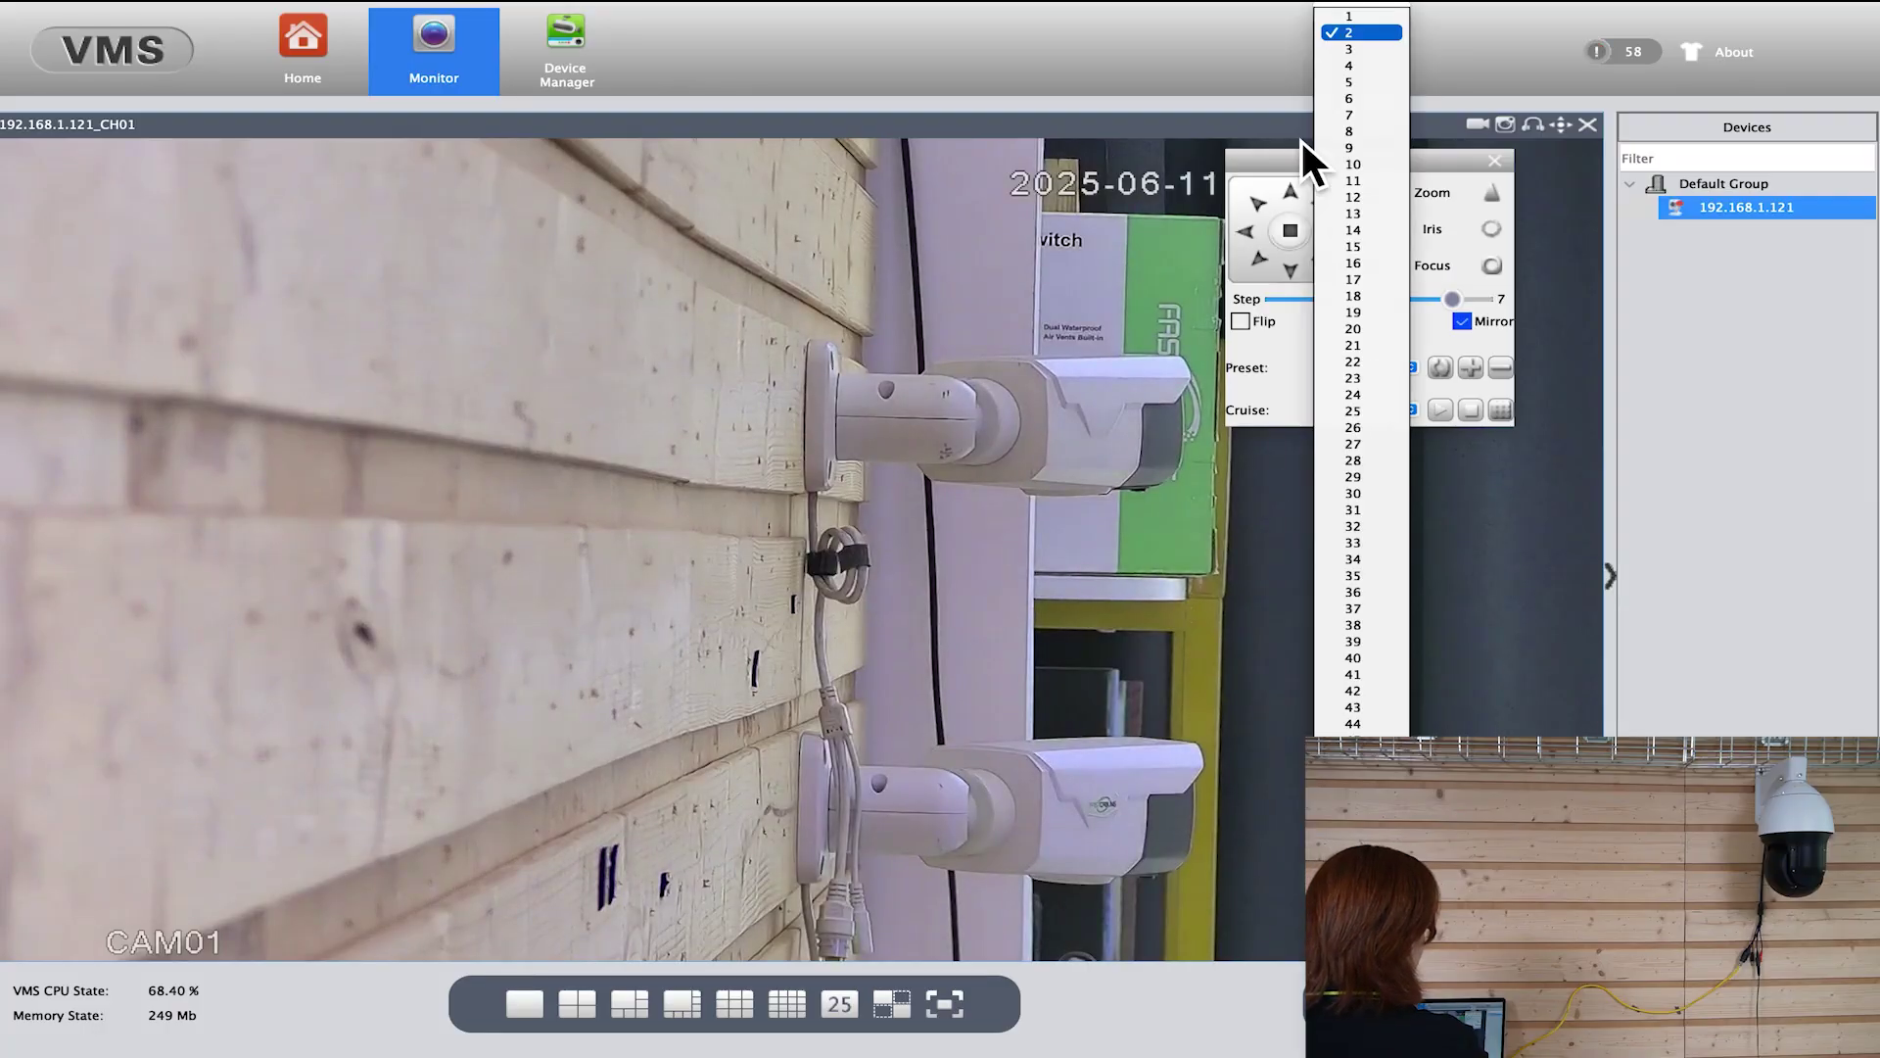
pyautogui.click(1358, 50)
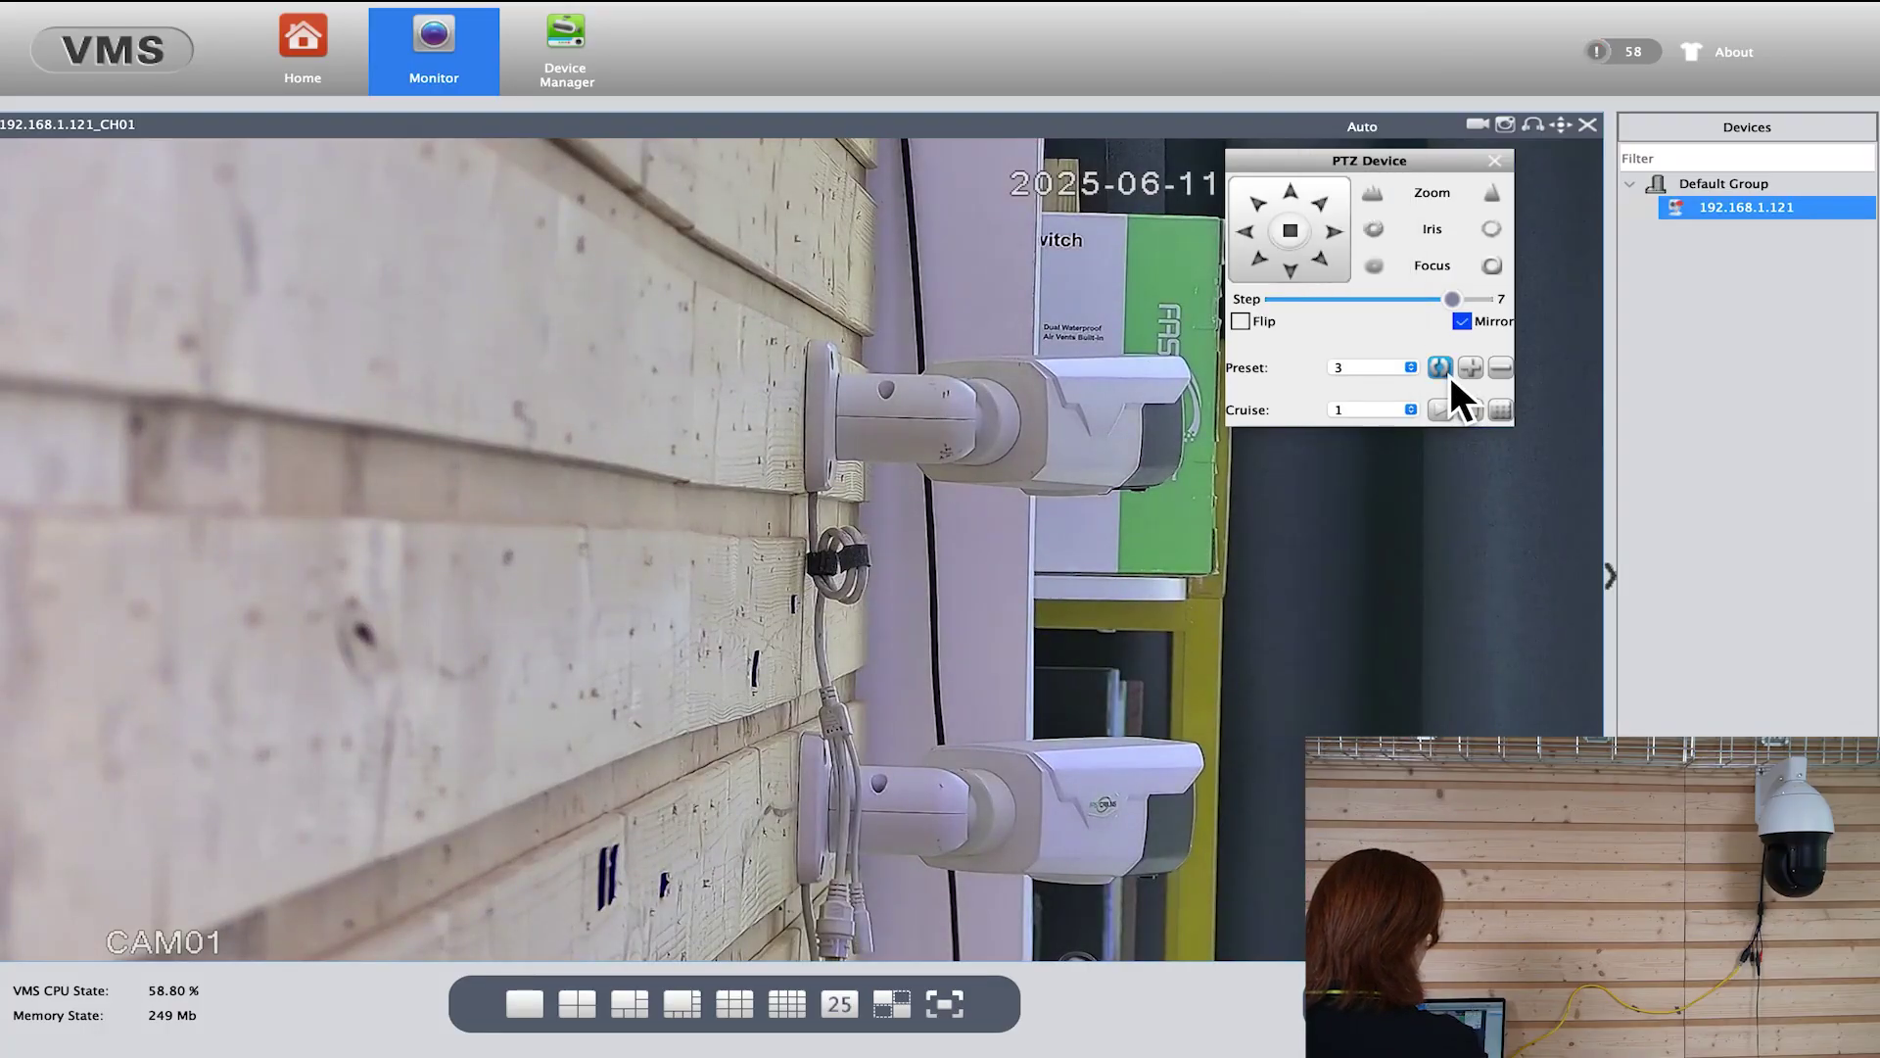
pyautogui.click(1448, 371)
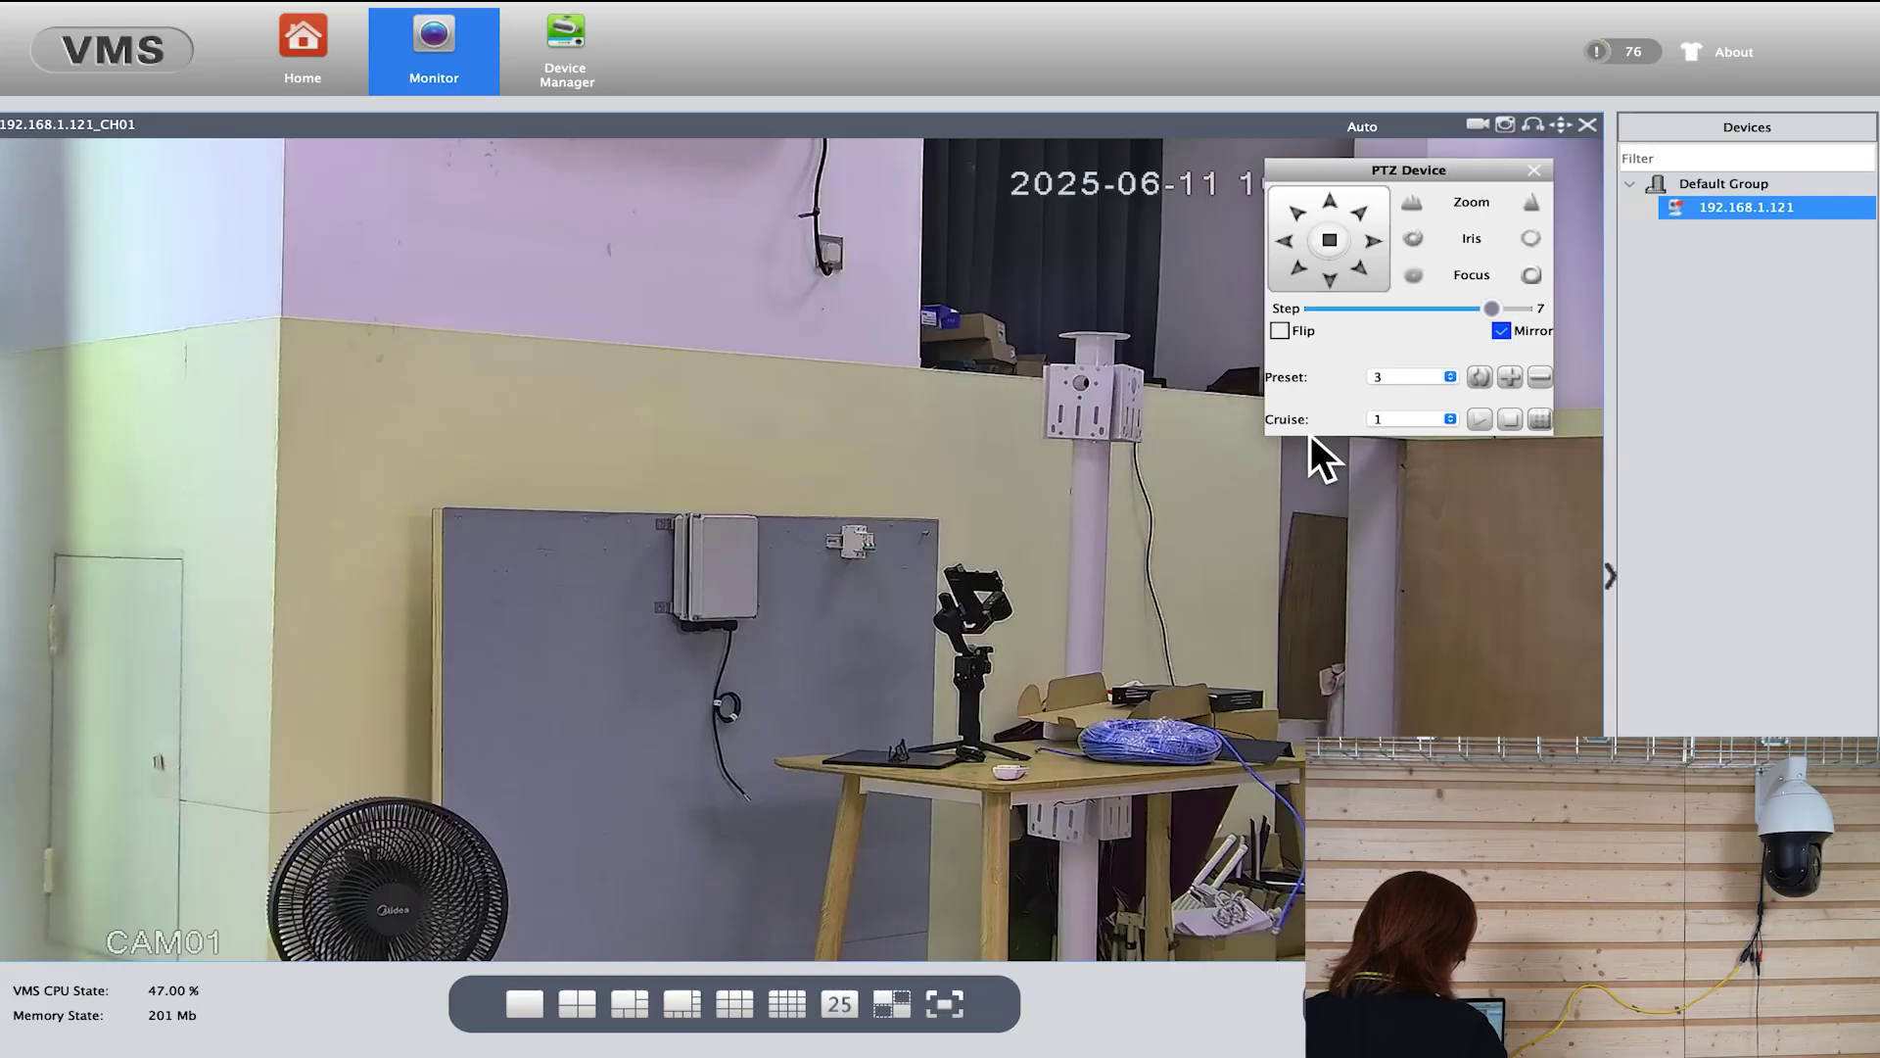
# Open the editor for cruise 1 and add preset 1 with a 5 s stay.
pyautogui.click(1429, 423)
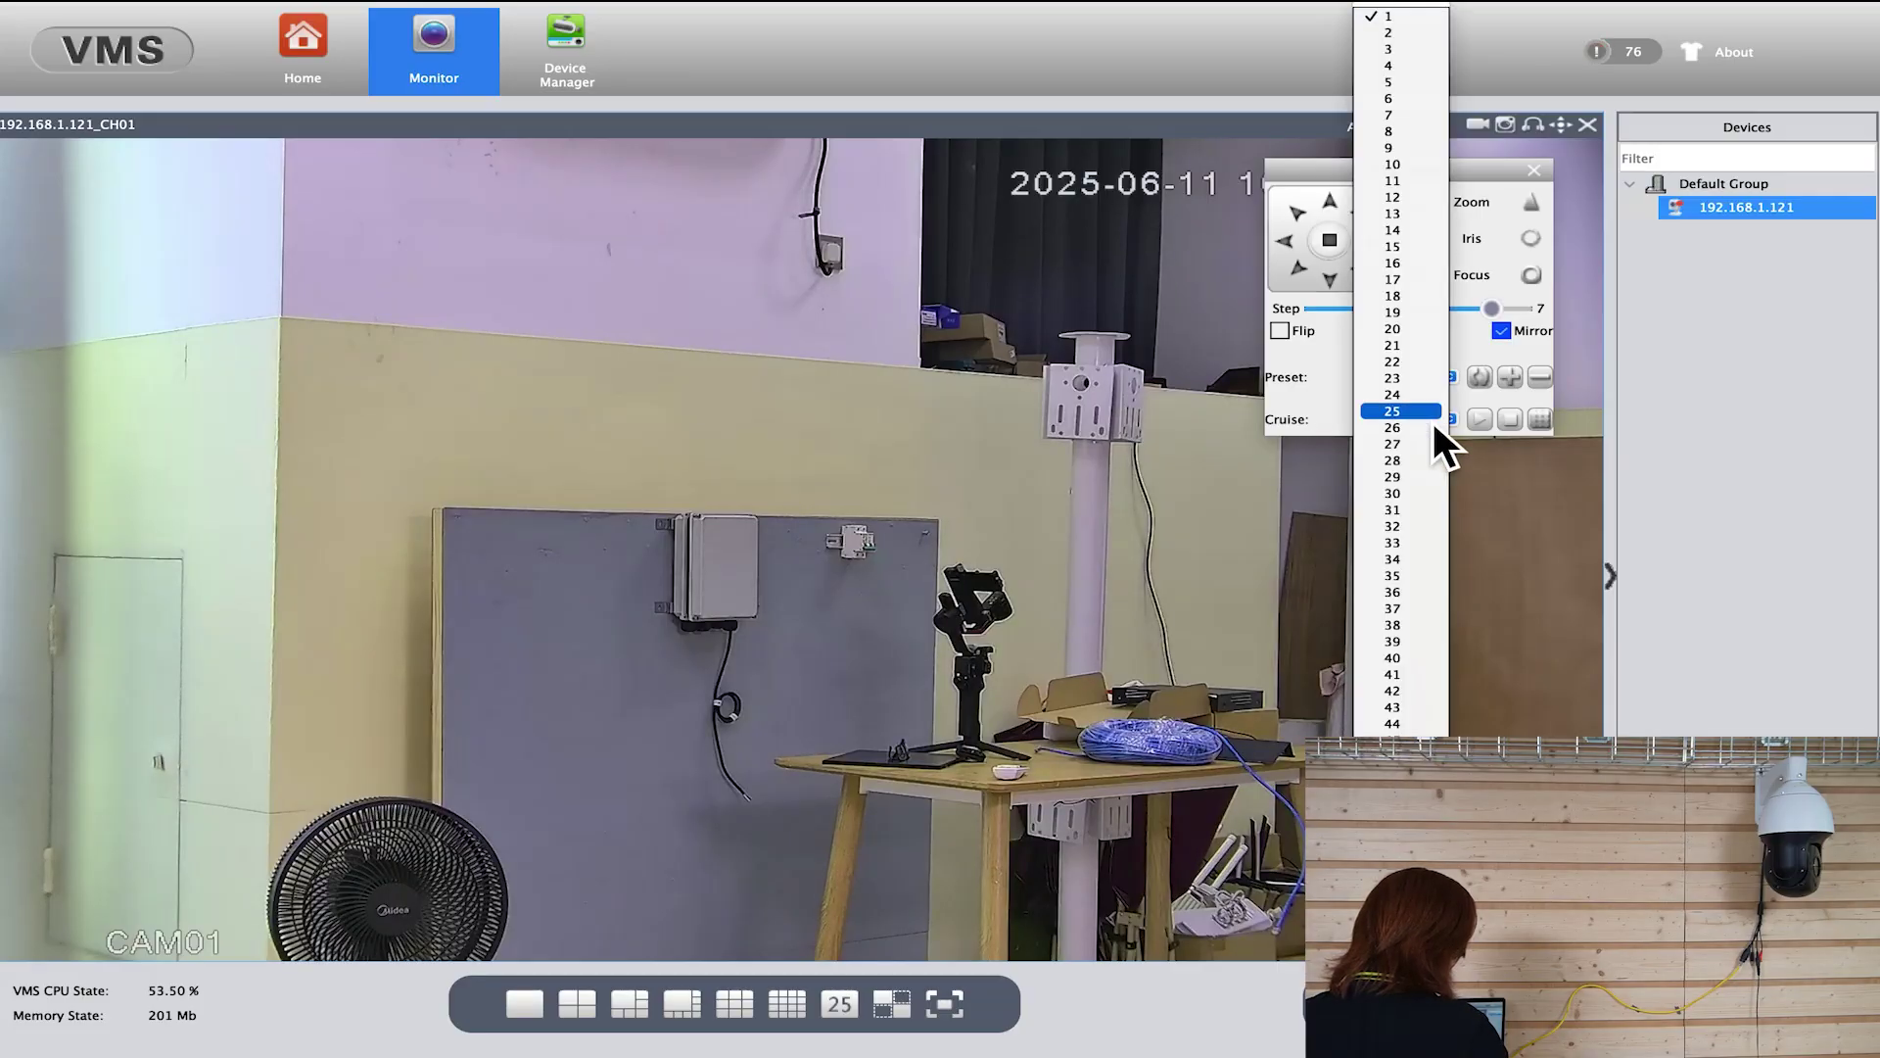
pyautogui.click(1402, 18)
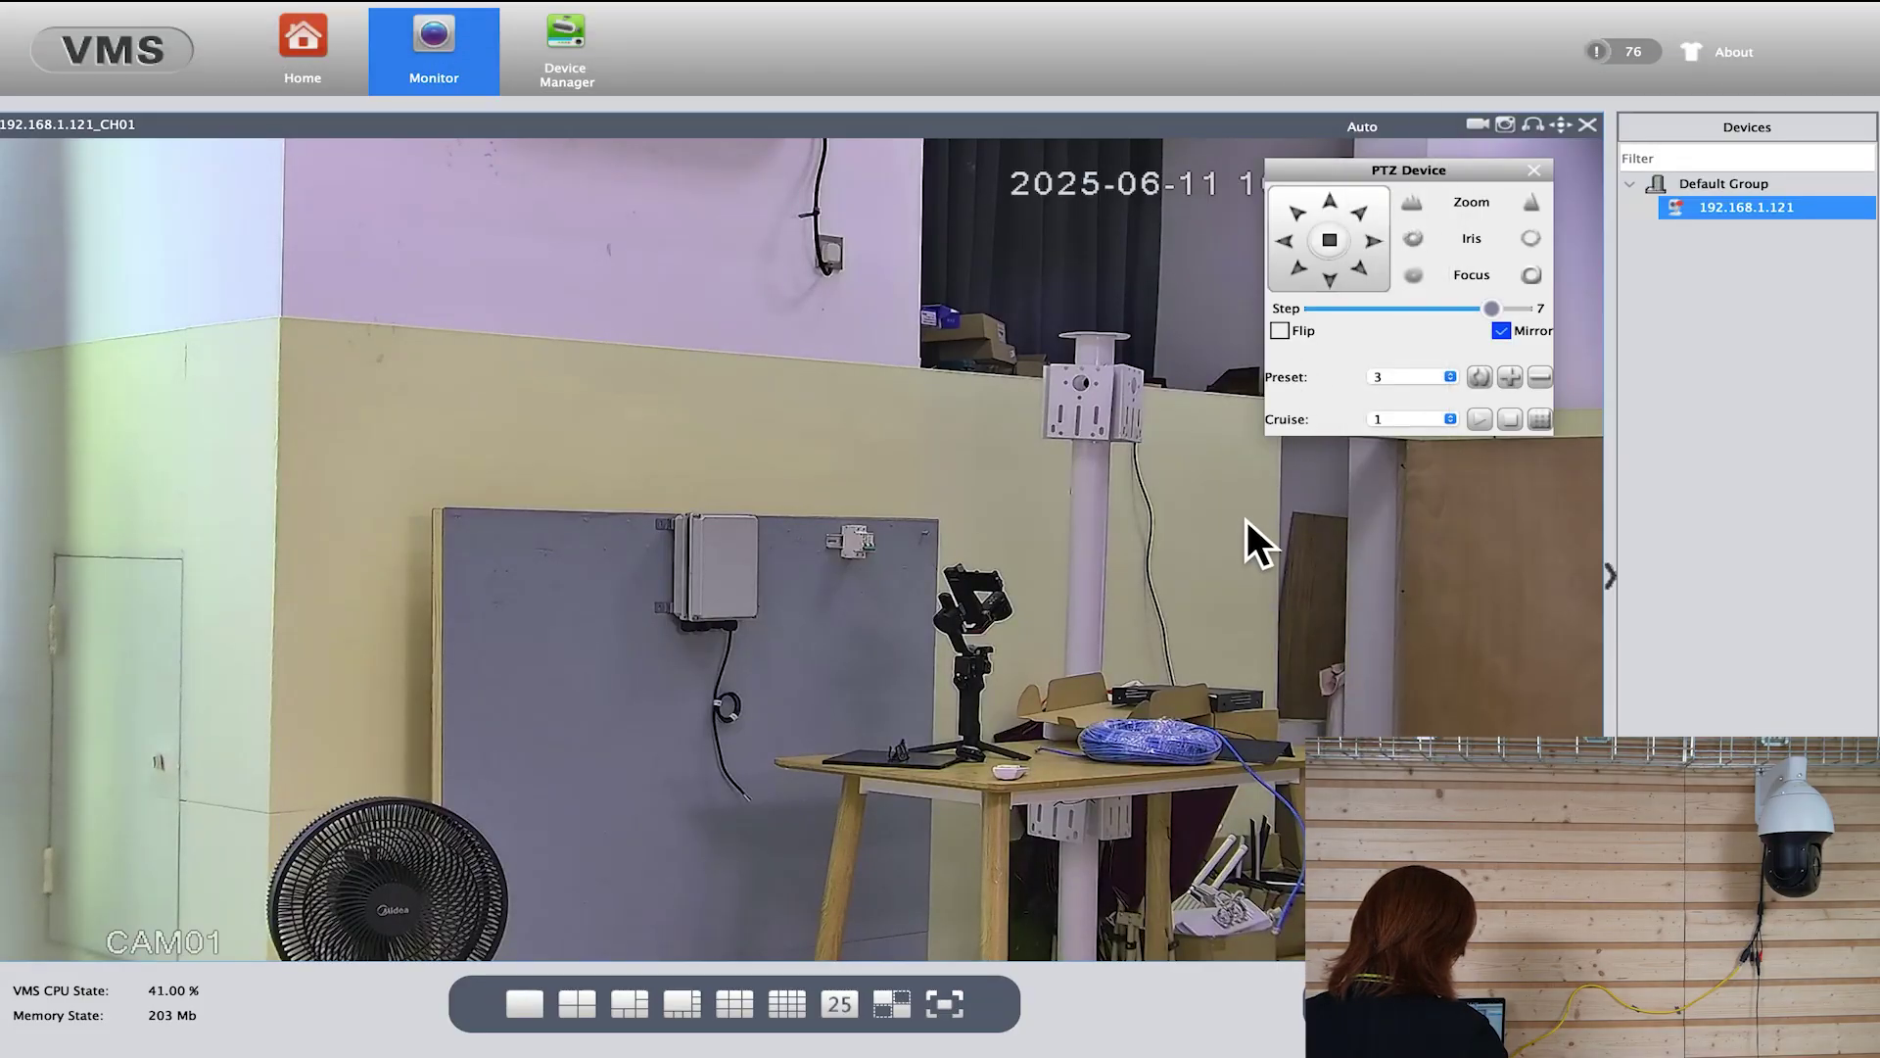
pyautogui.click(1546, 425)
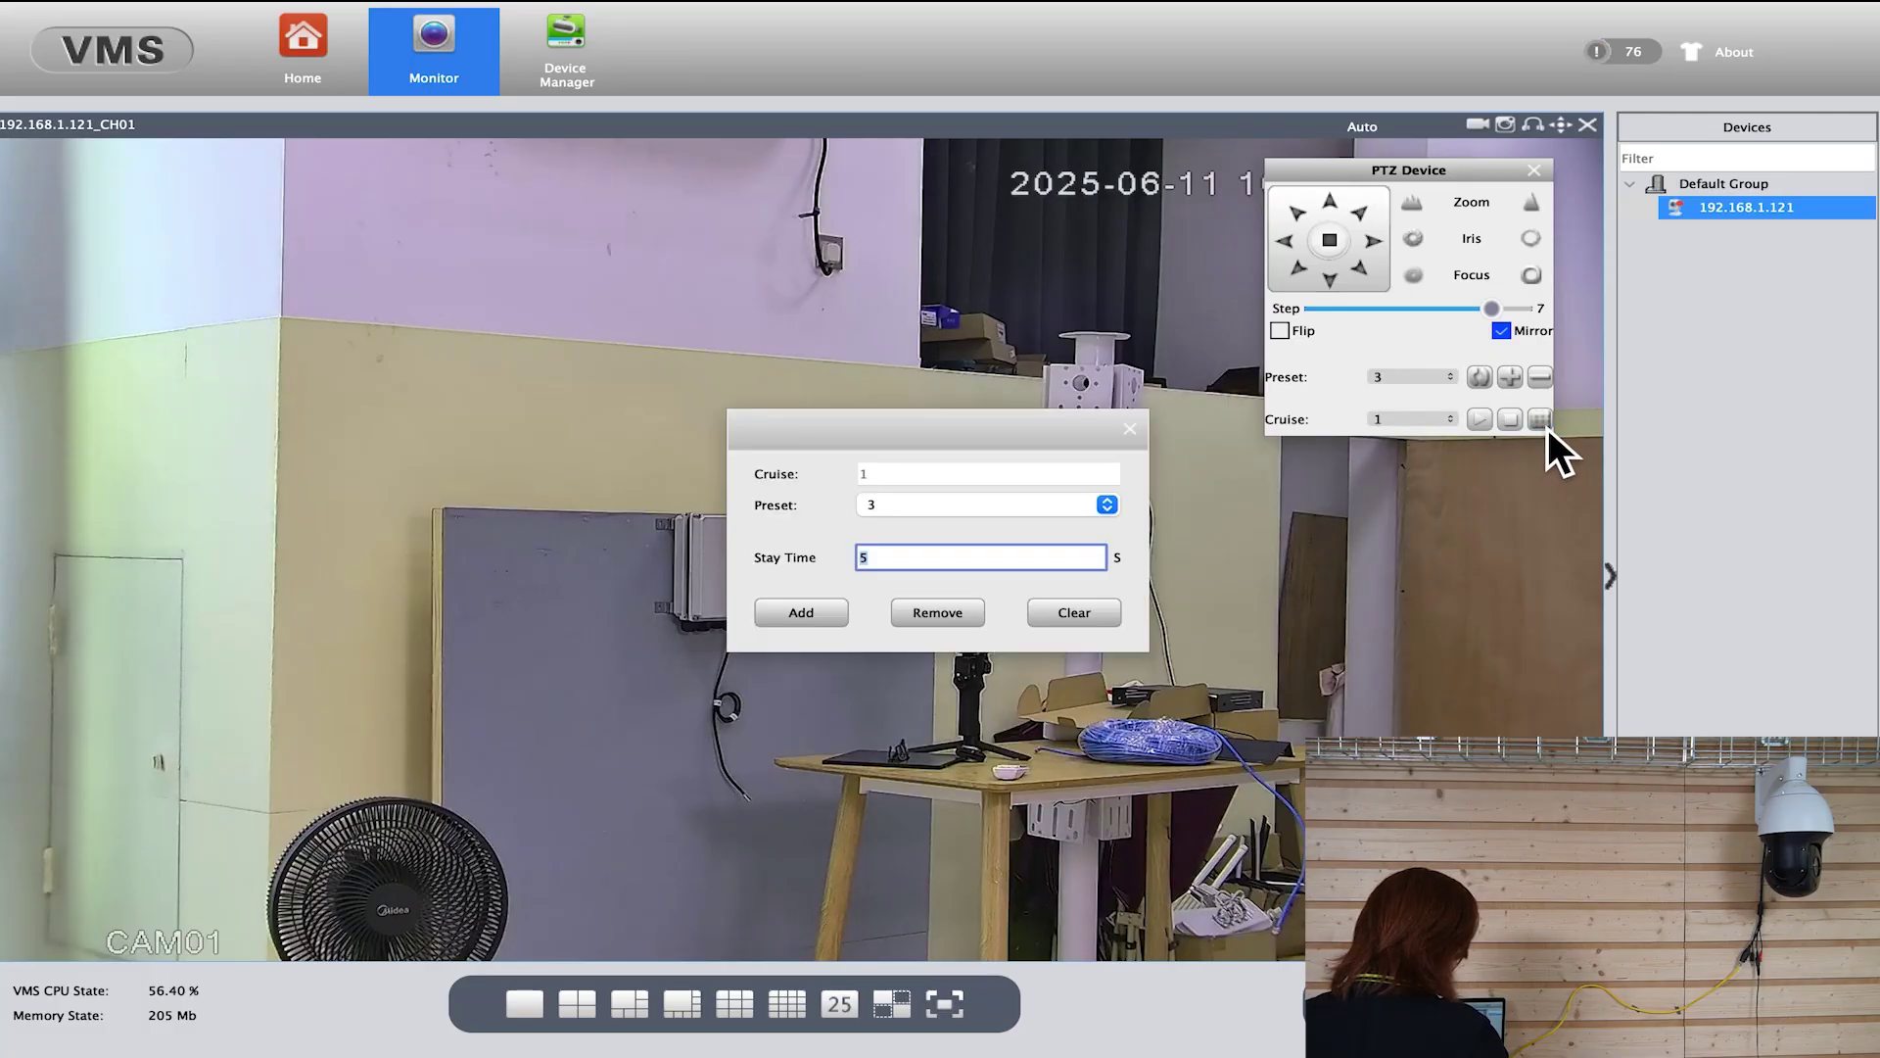
pyautogui.click(916, 511)
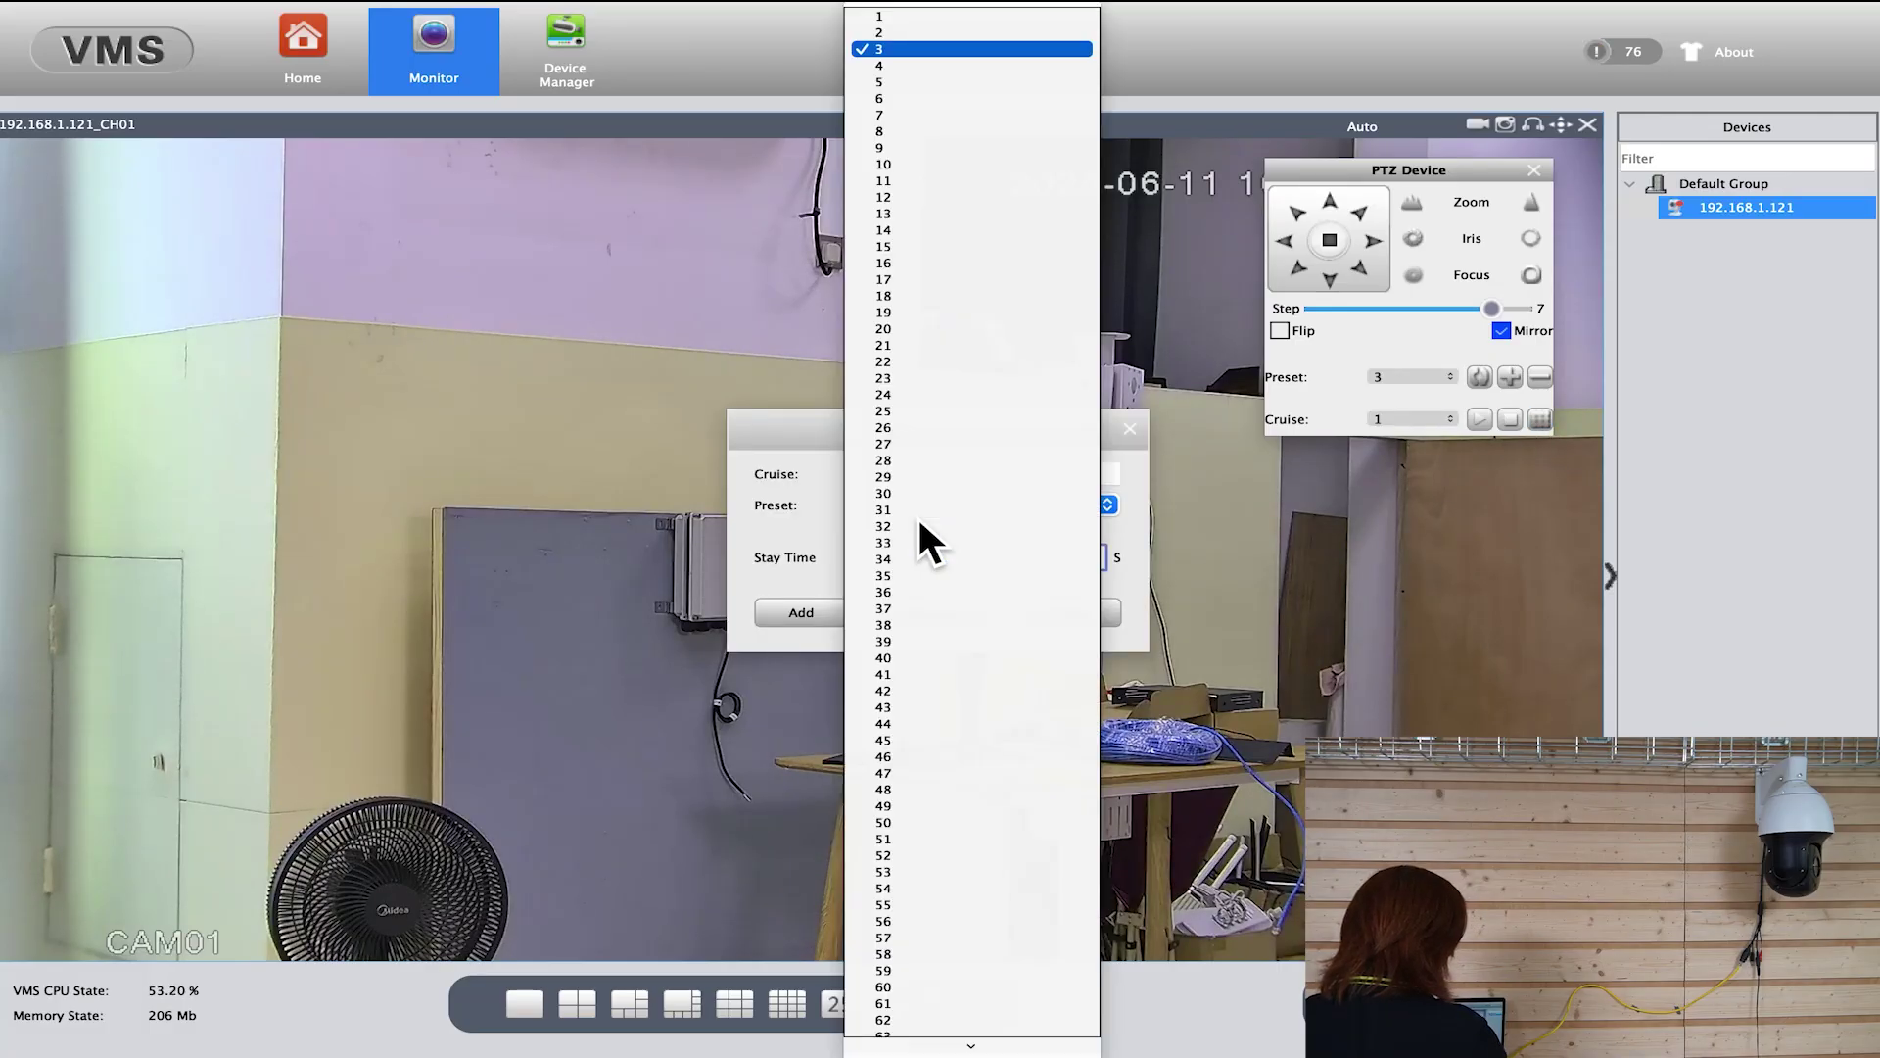
pyautogui.click(924, 19)
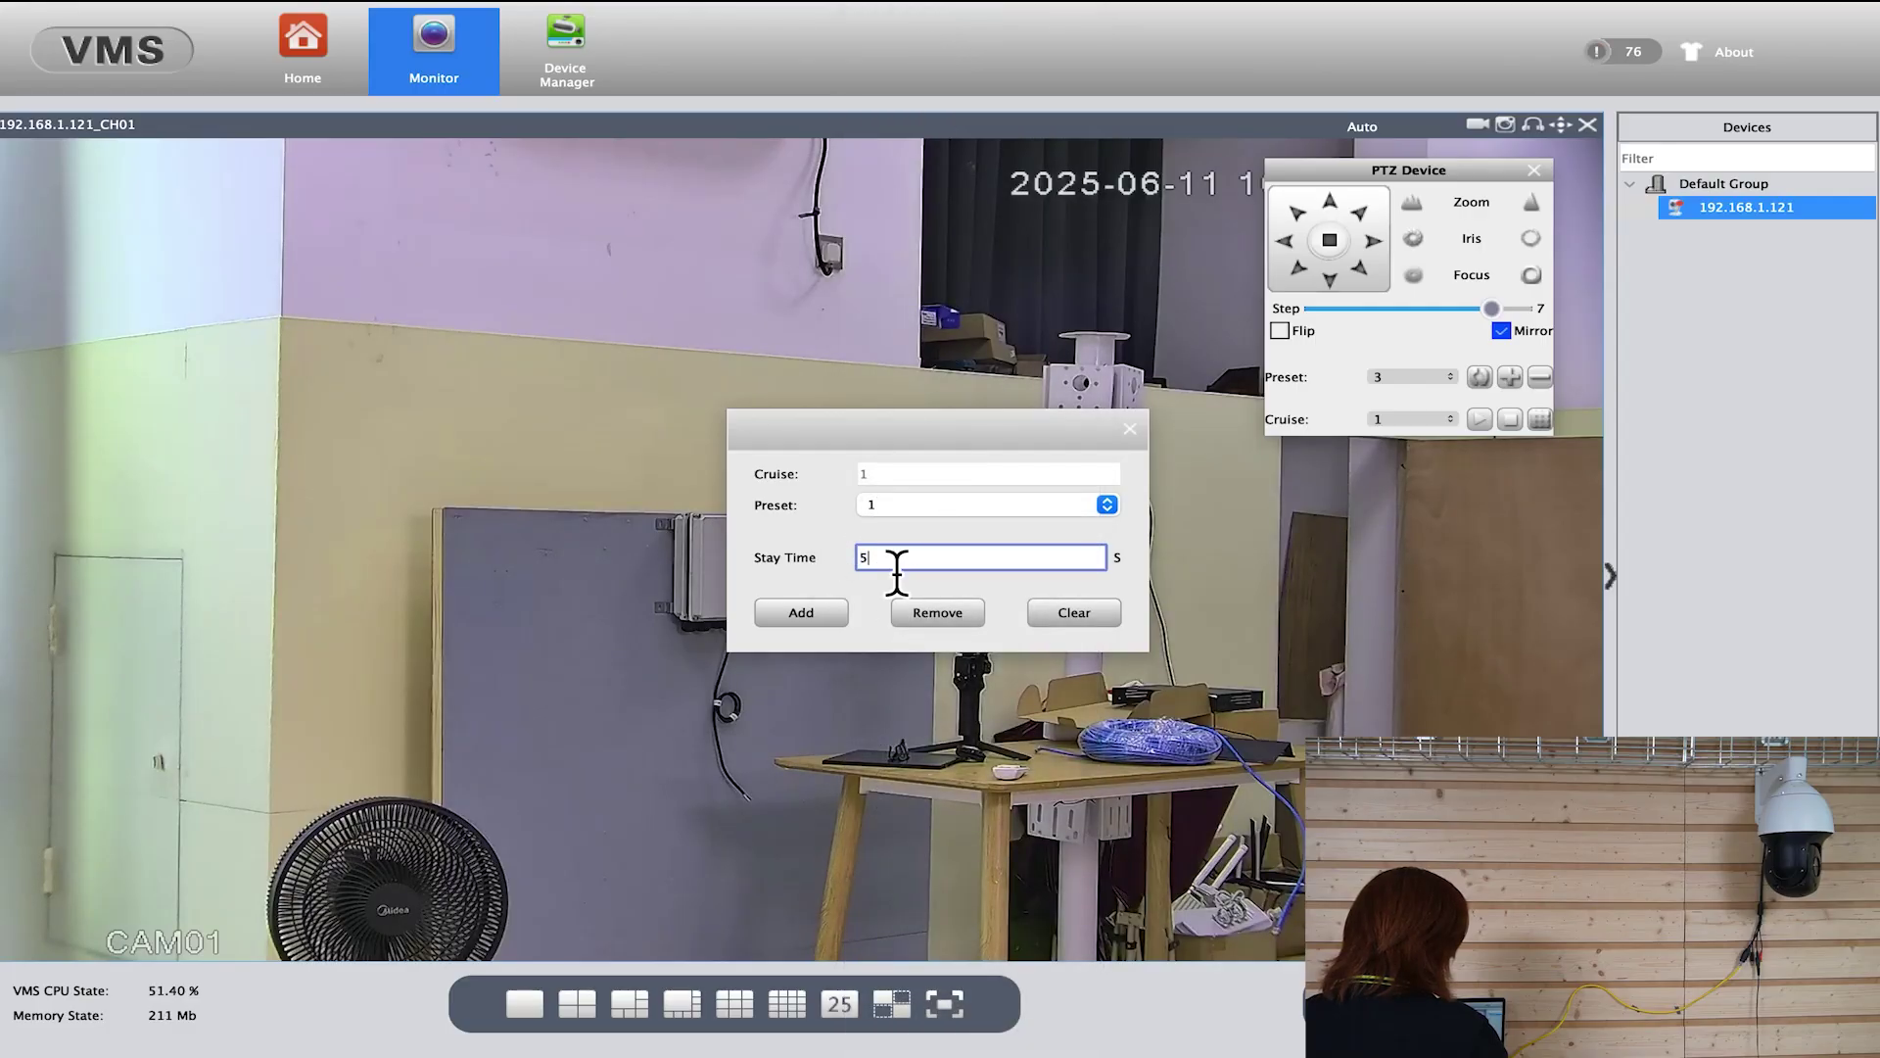
pyautogui.click(814, 619)
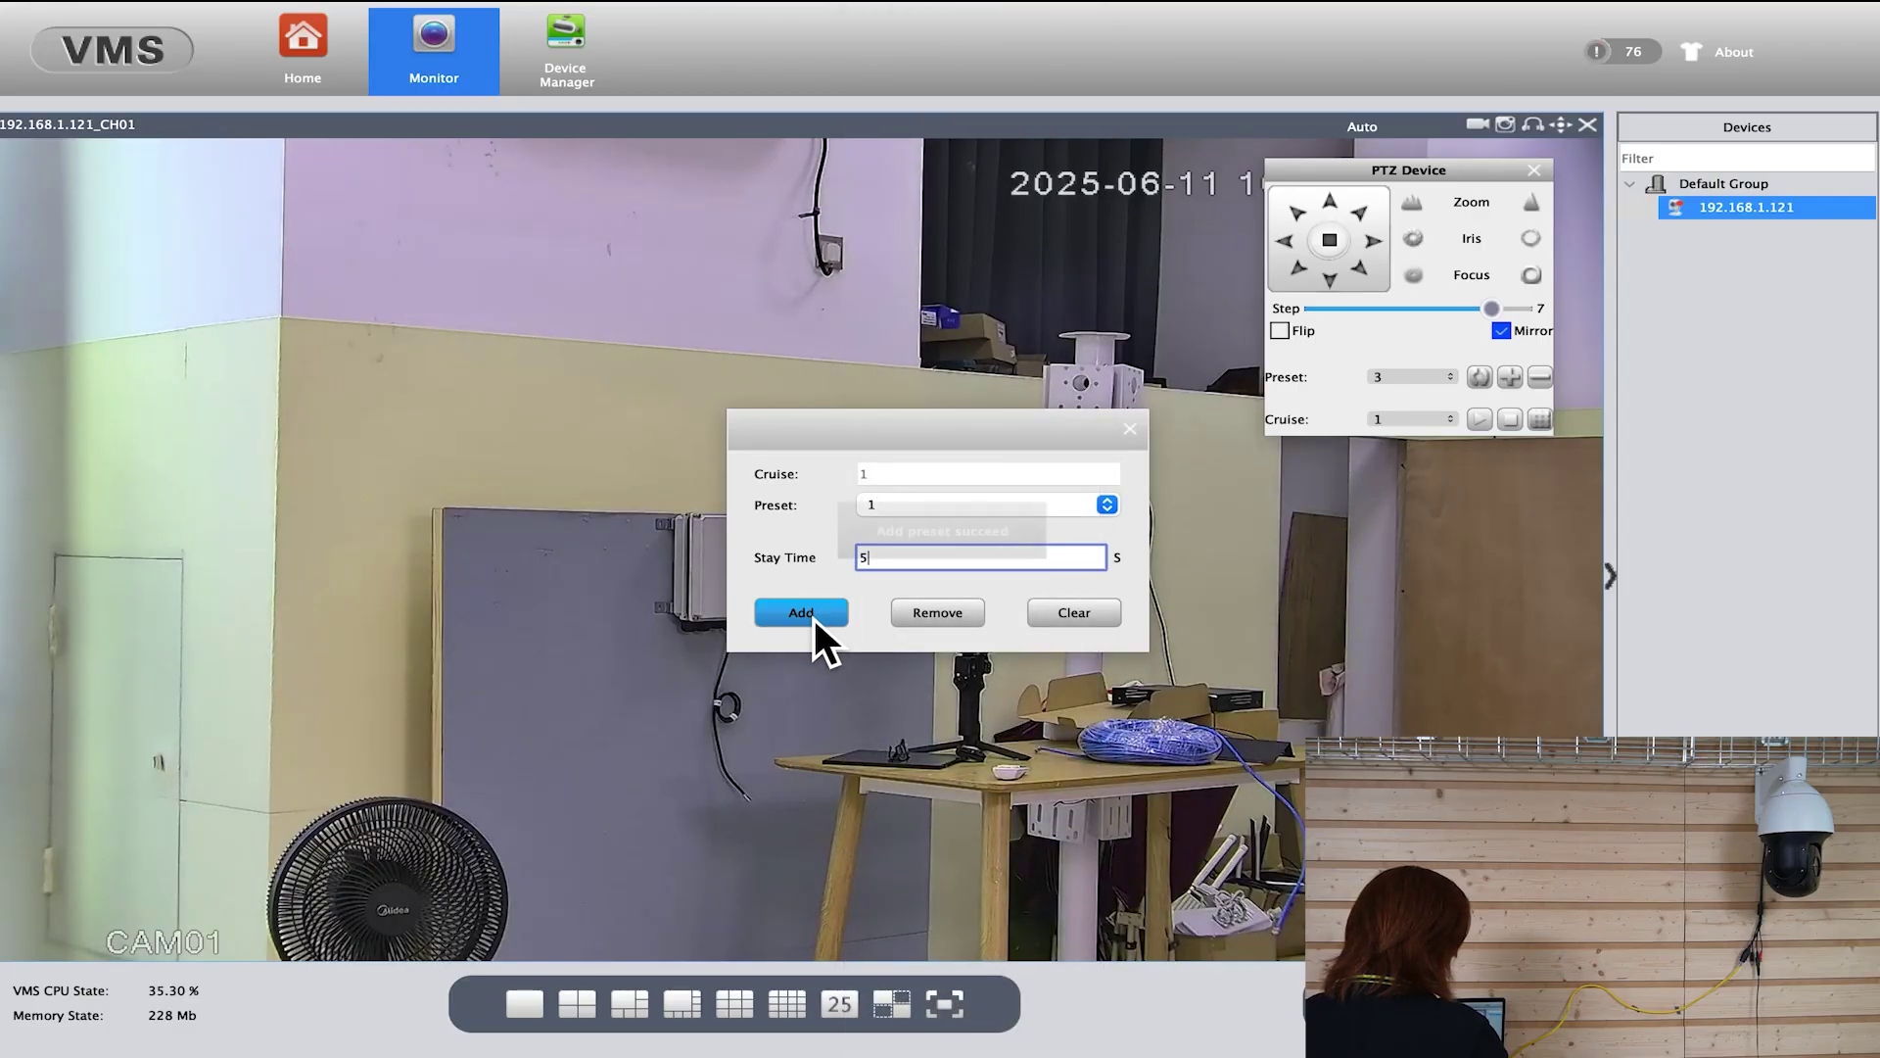
# Add presets 2 and 3 with 5 s stays and close the cruise editor.
pyautogui.click(1087, 510)
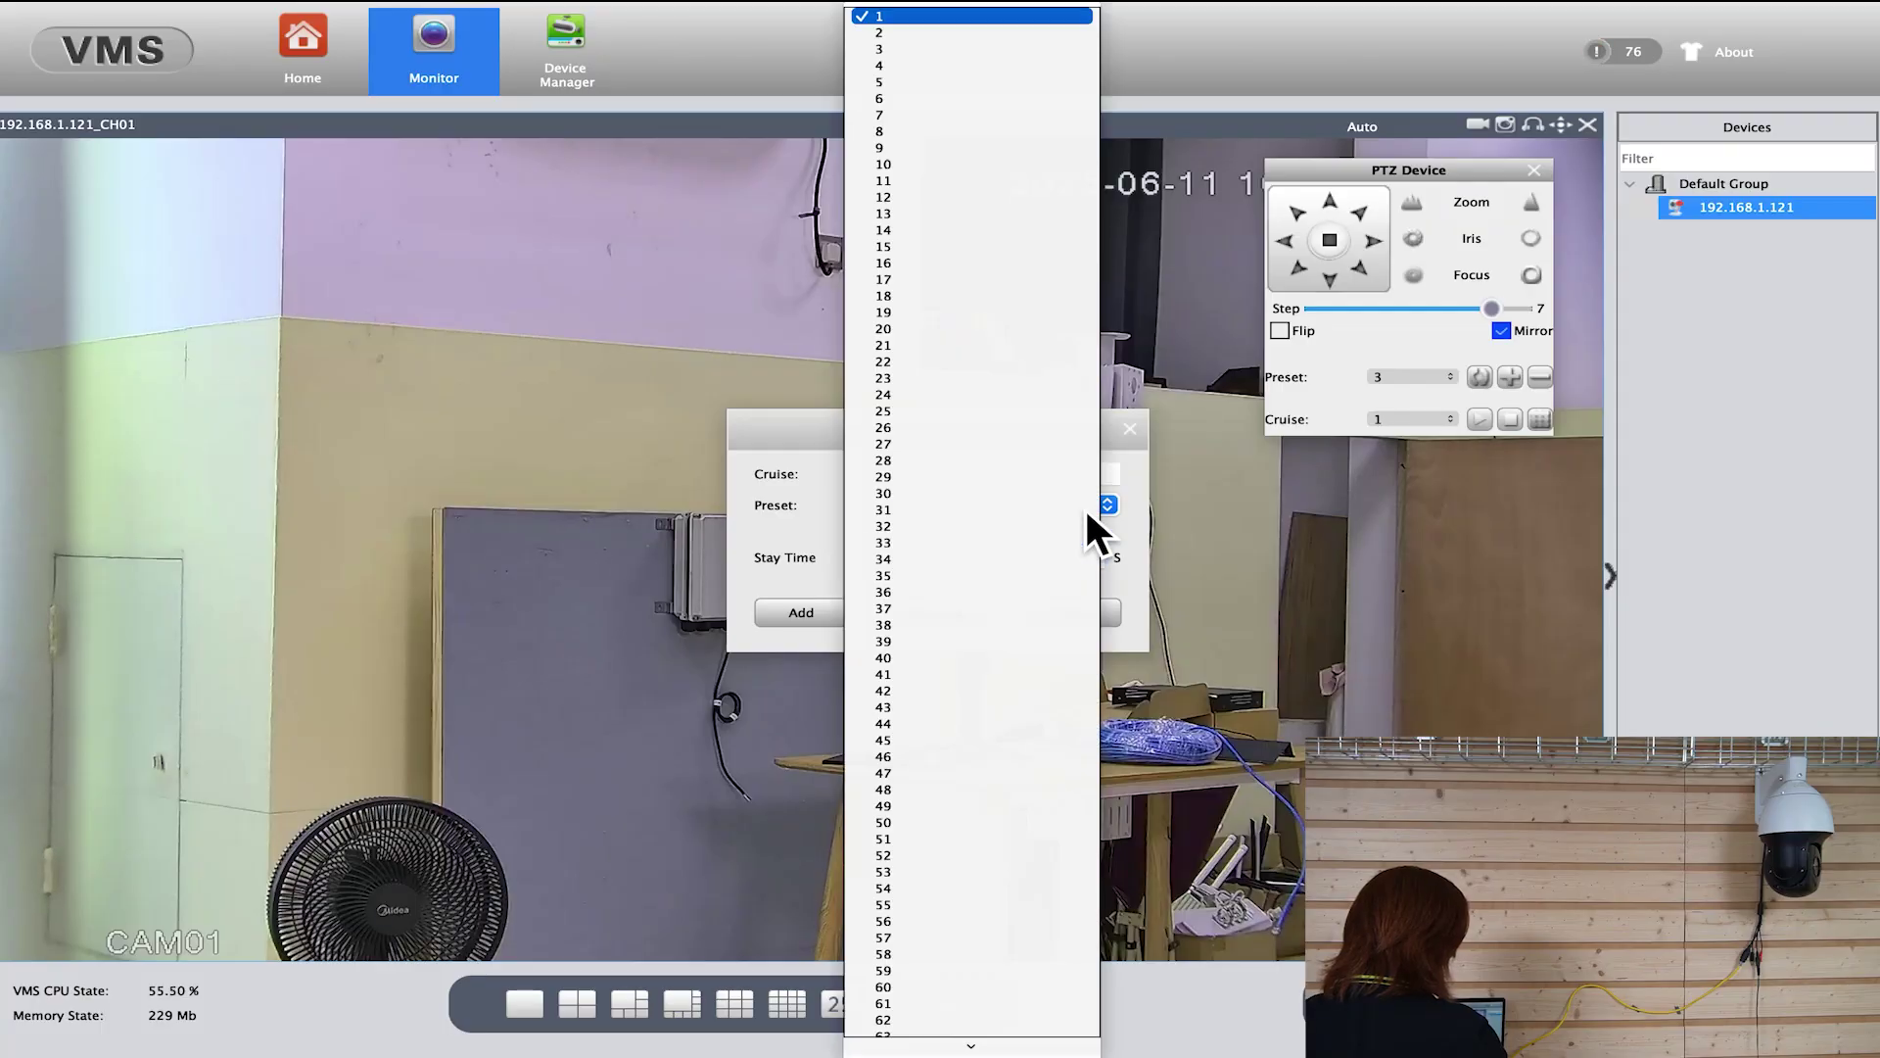
pyautogui.click(906, 34)
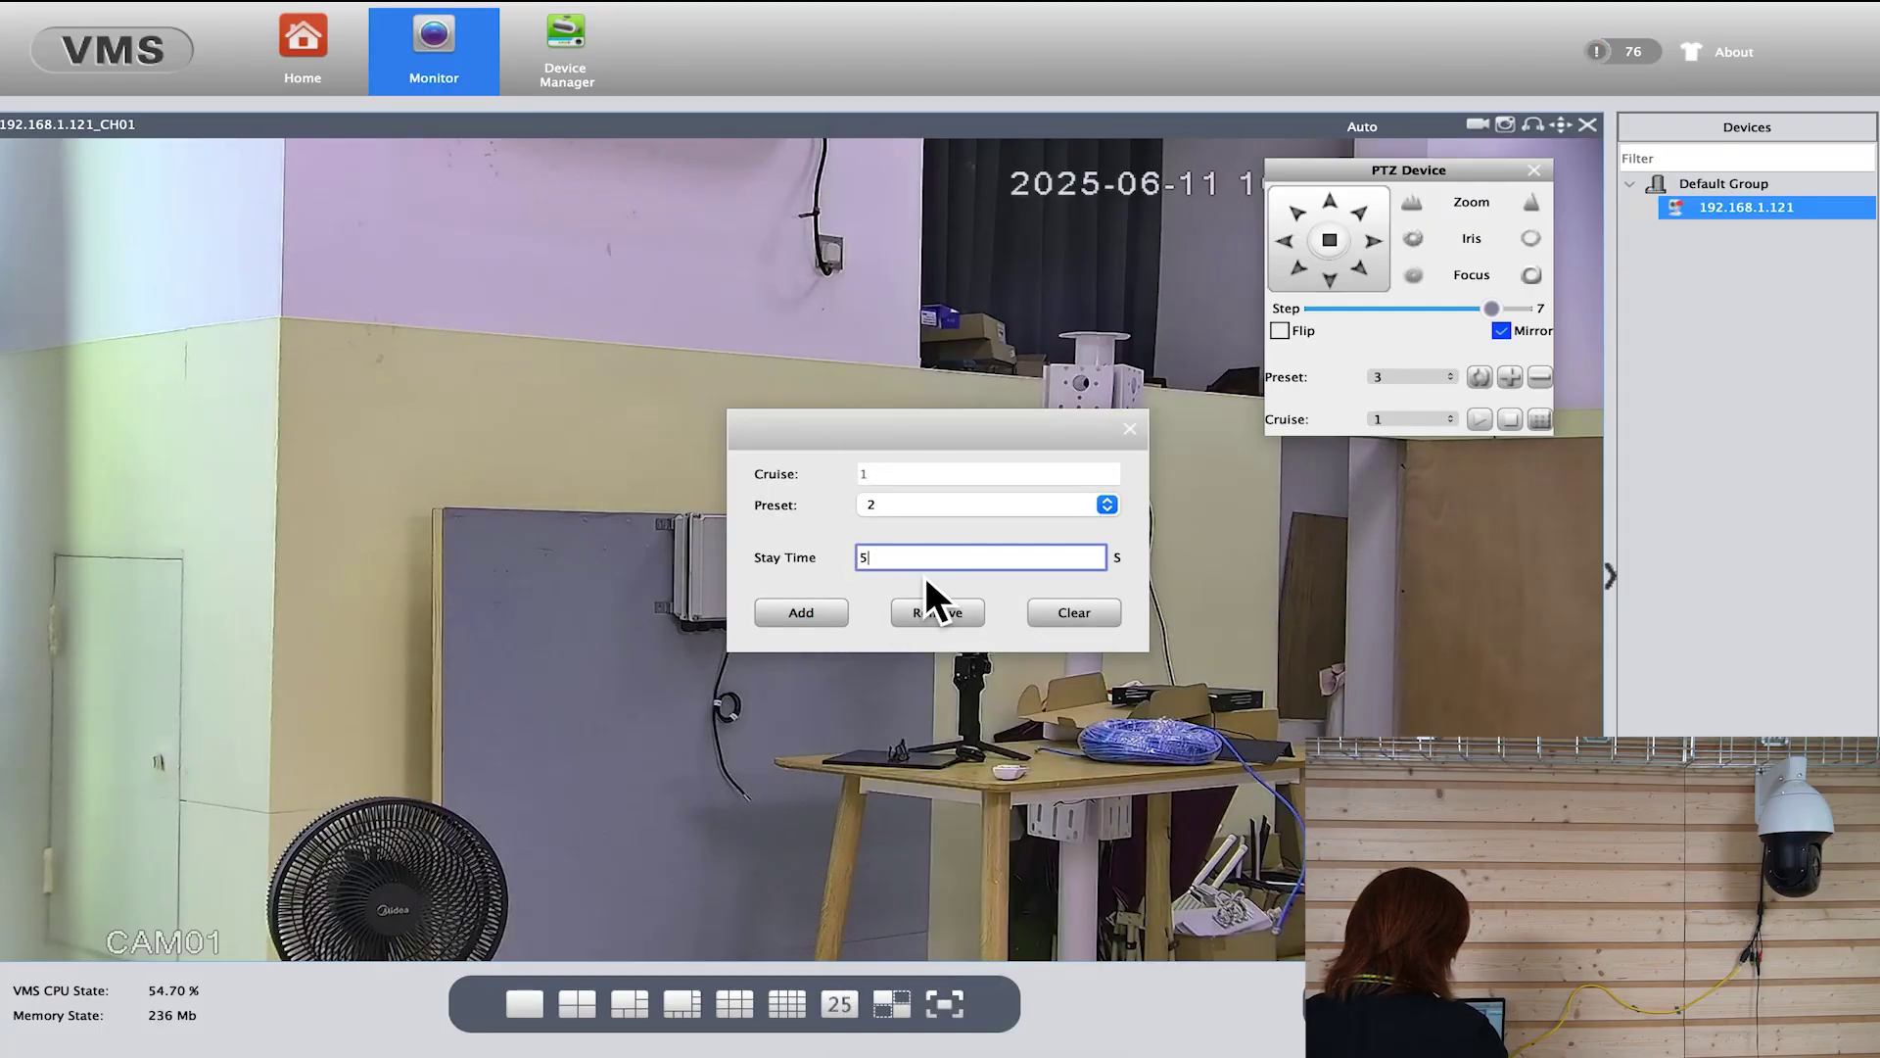
pyautogui.click(826, 612)
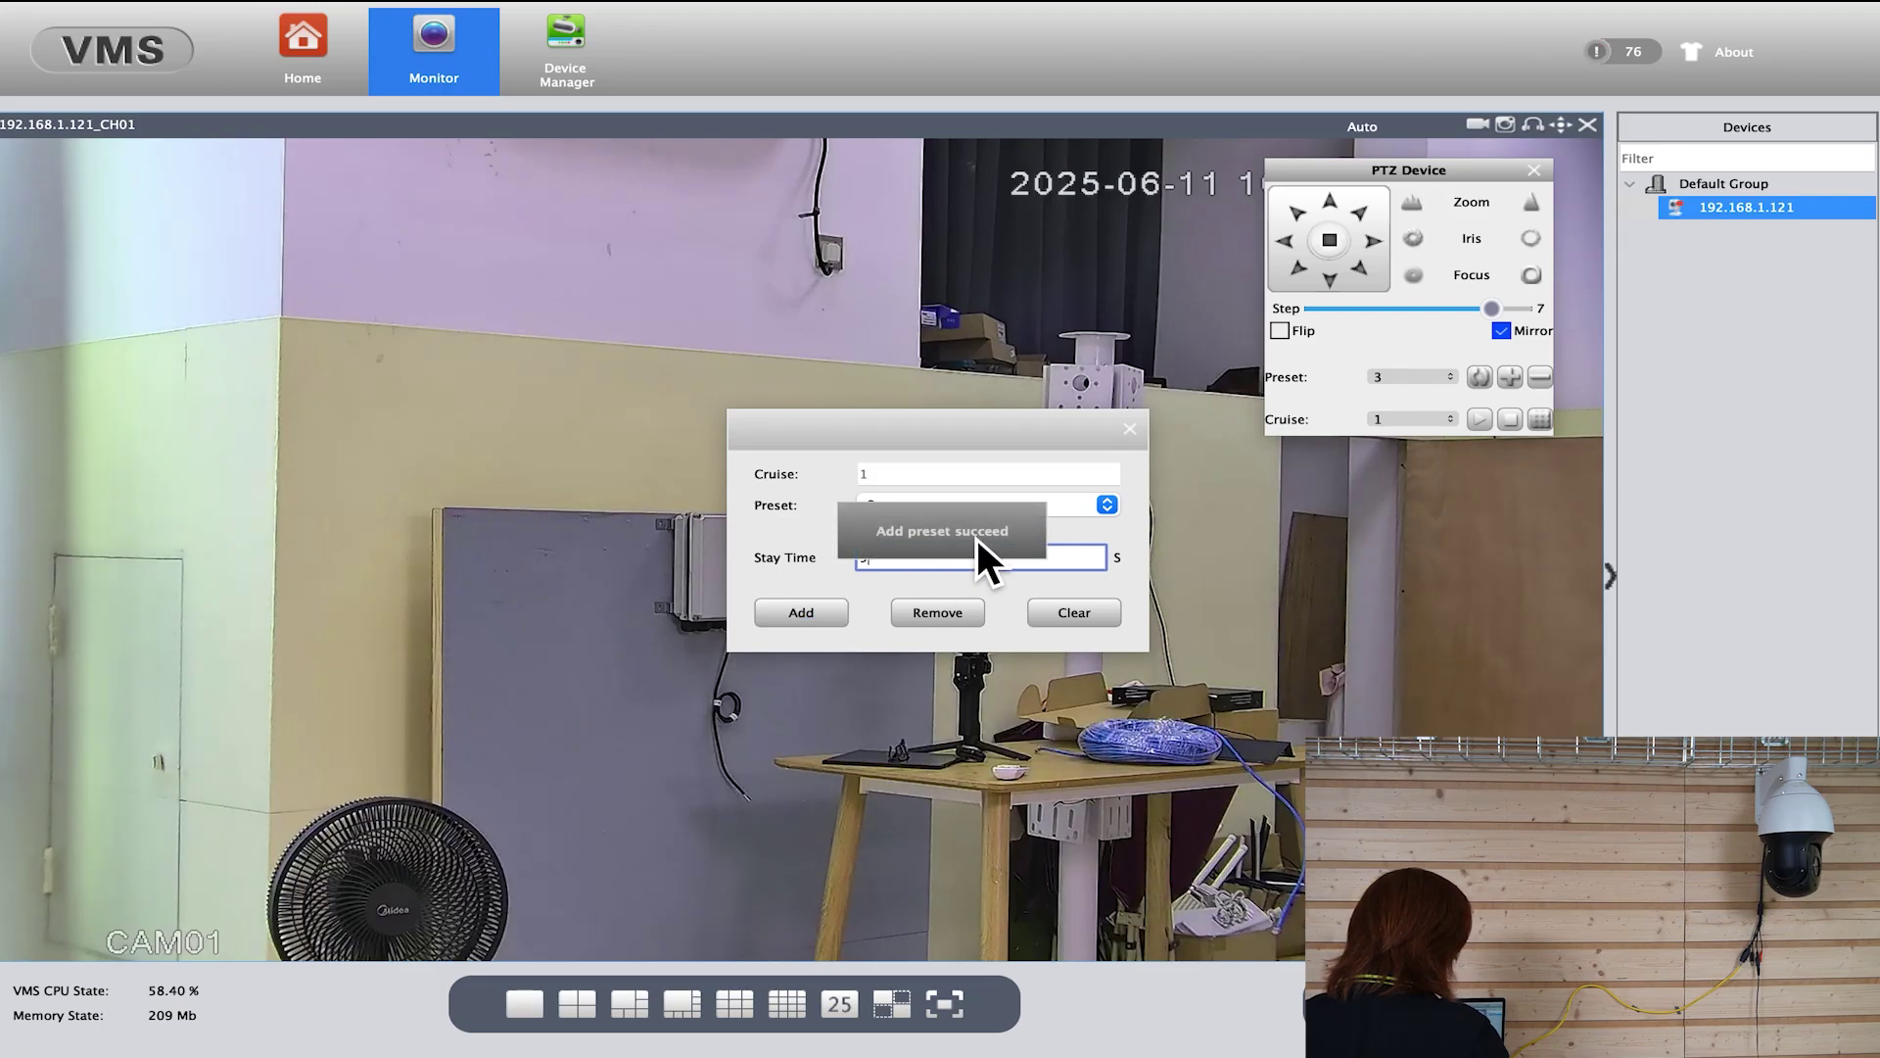
pyautogui.click(1079, 509)
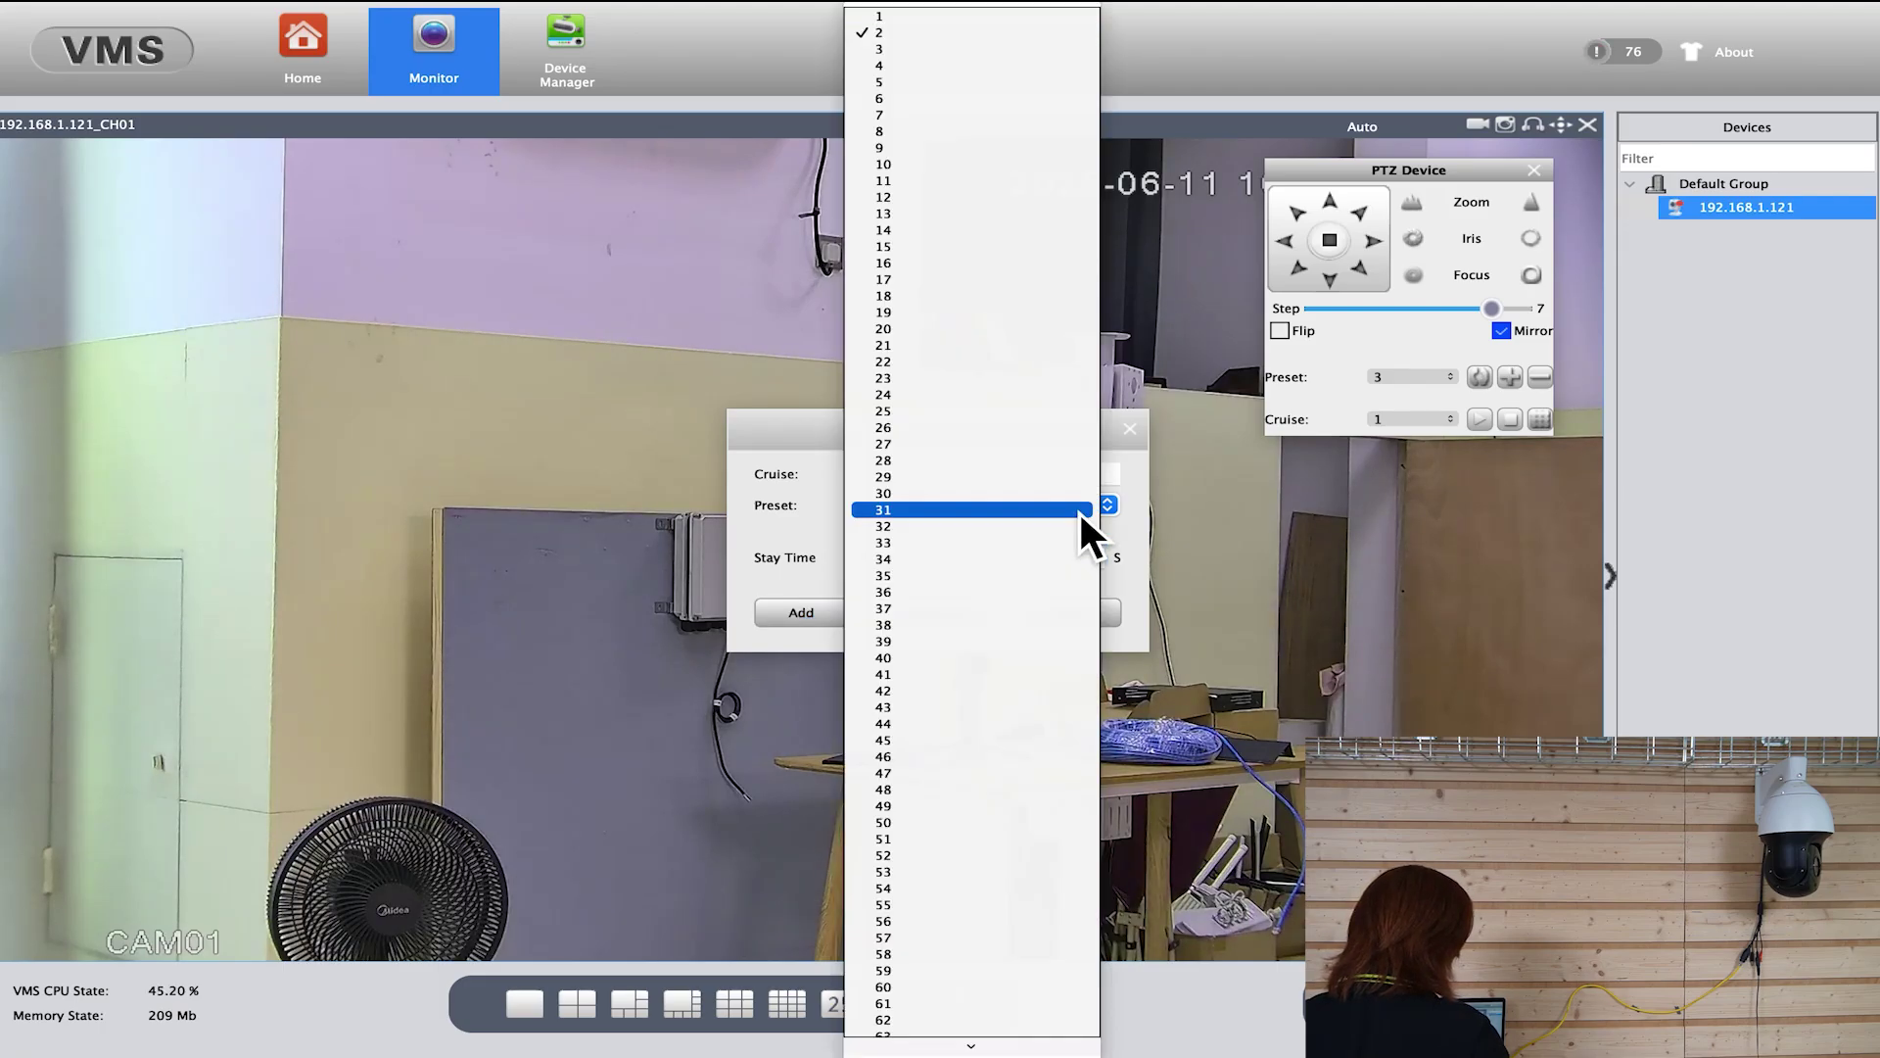
pyautogui.click(901, 52)
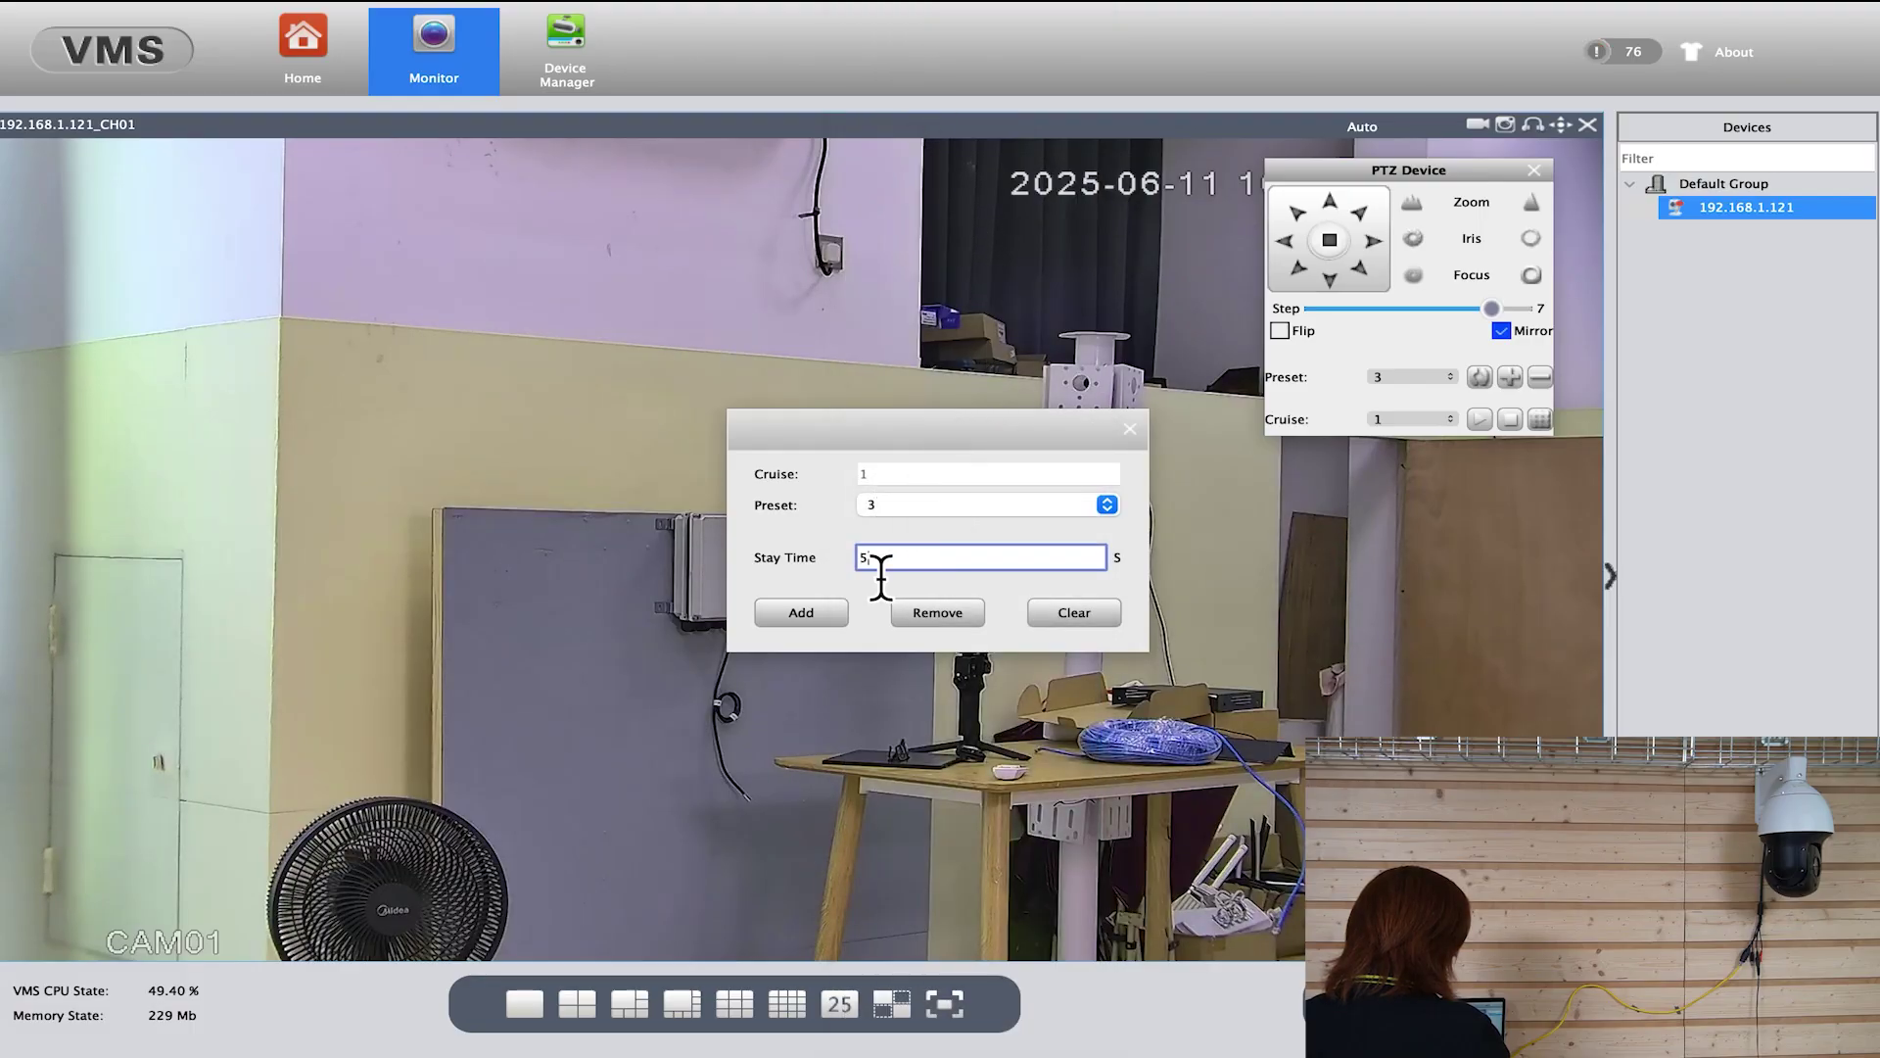
pyautogui.click(804, 615)
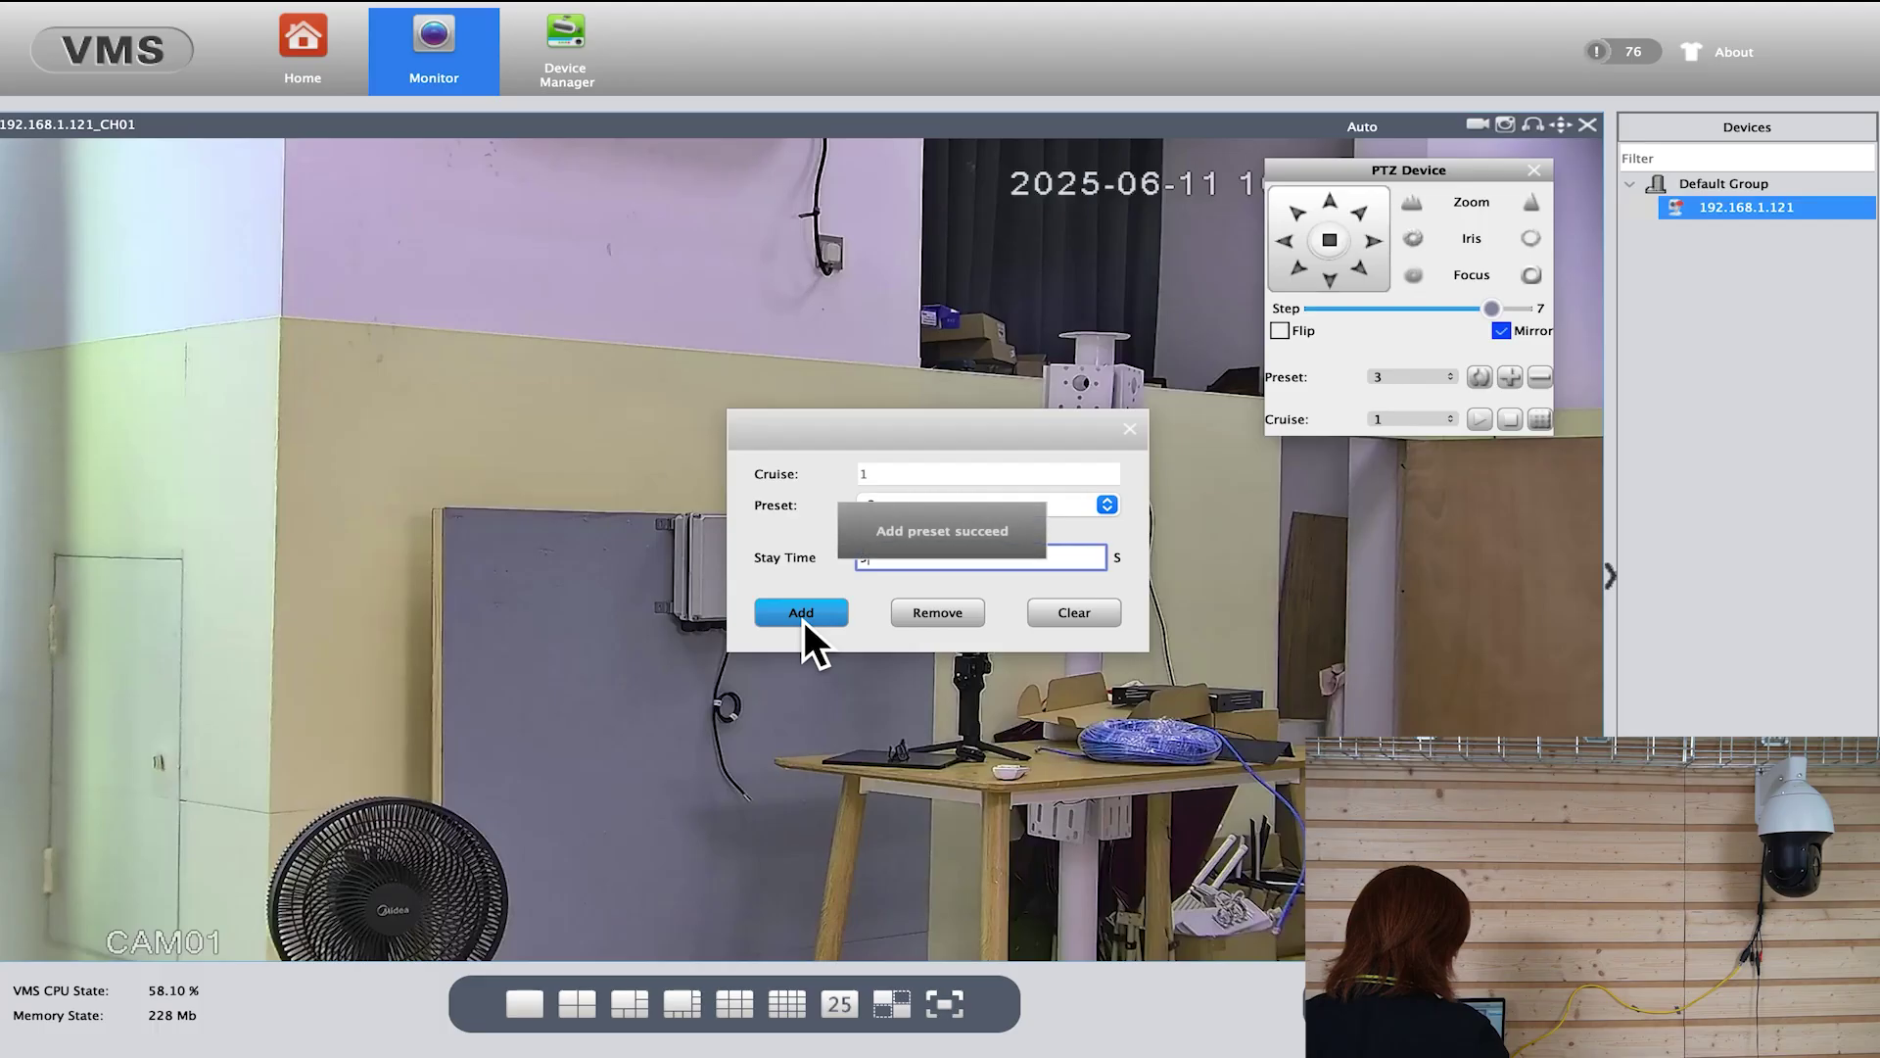
pyautogui.click(1138, 430)
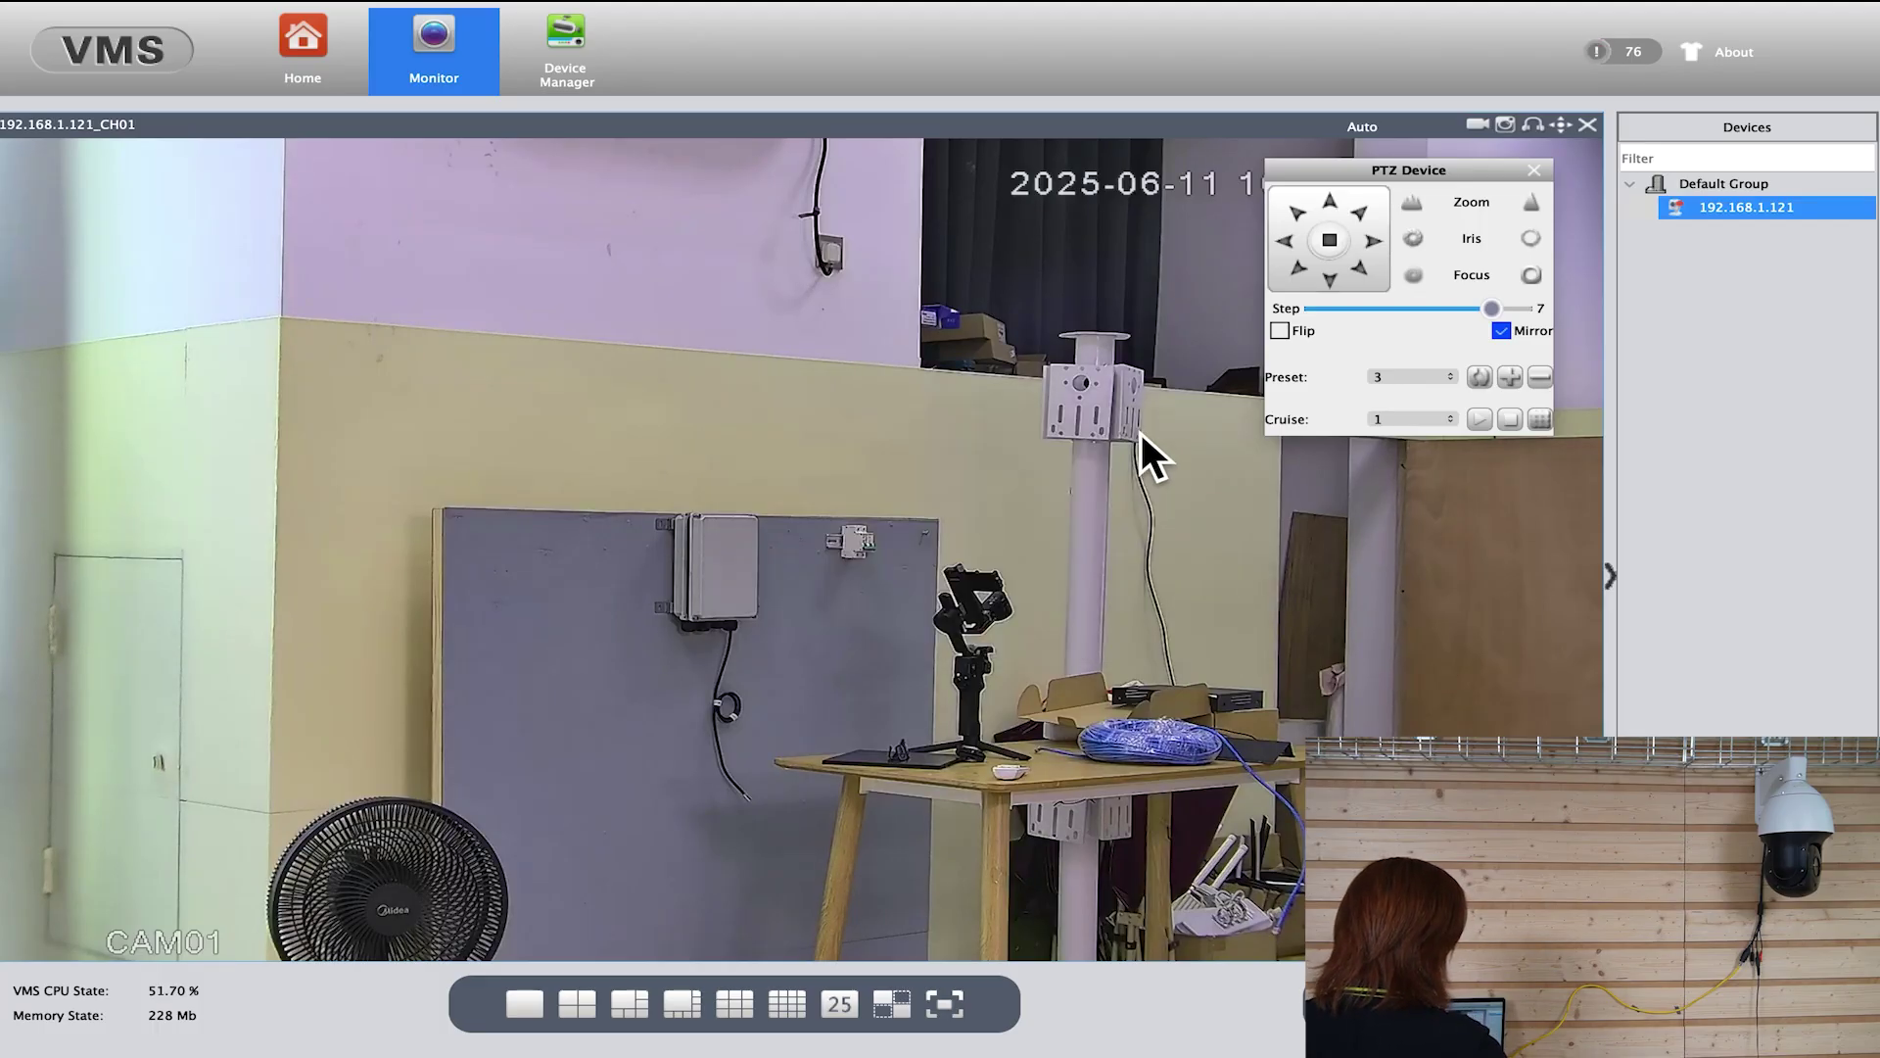
# Start the cruise 1 tour from the PTZ Device panel.
pyautogui.click(1479, 418)
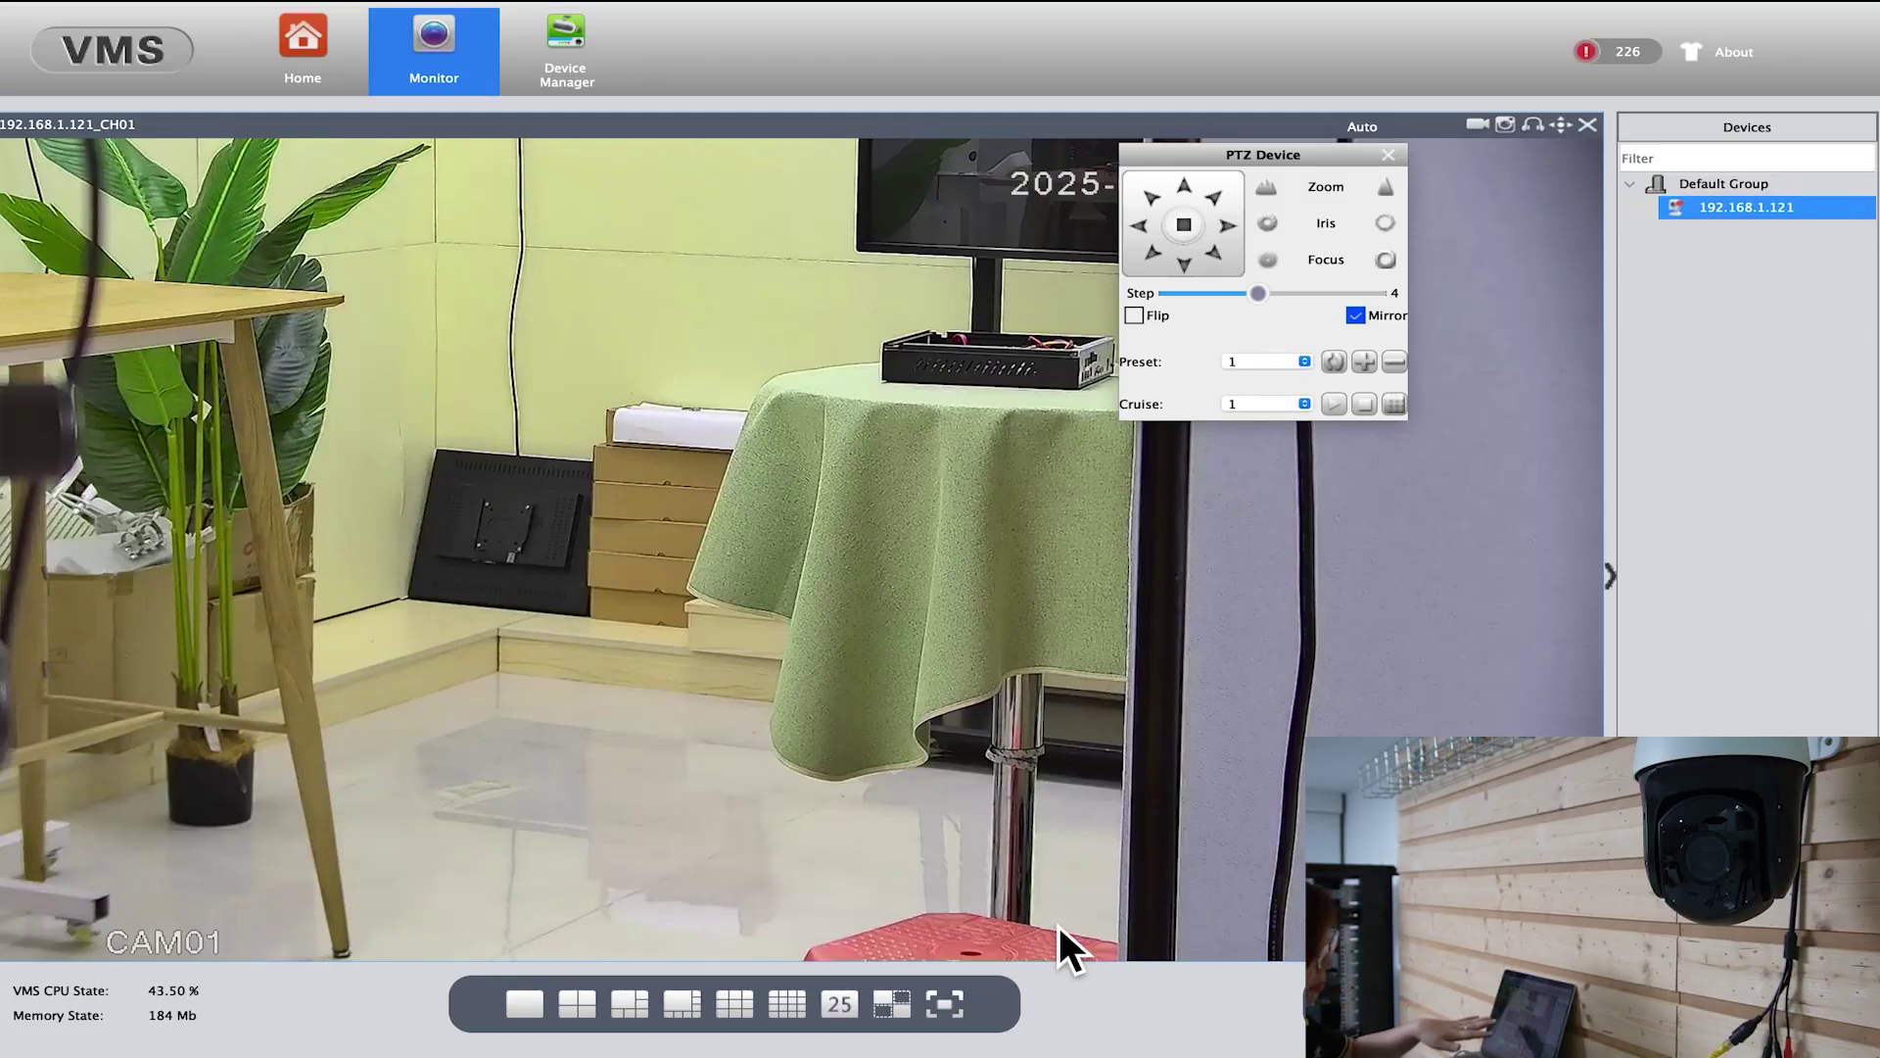
# Choose preset 100 from the bottom of the Preset dropdown.
pyautogui.click(1265, 365)
pyautogui.scroll(-9, 1263, 756)
pyautogui.scroll(-10, 1267, 754)
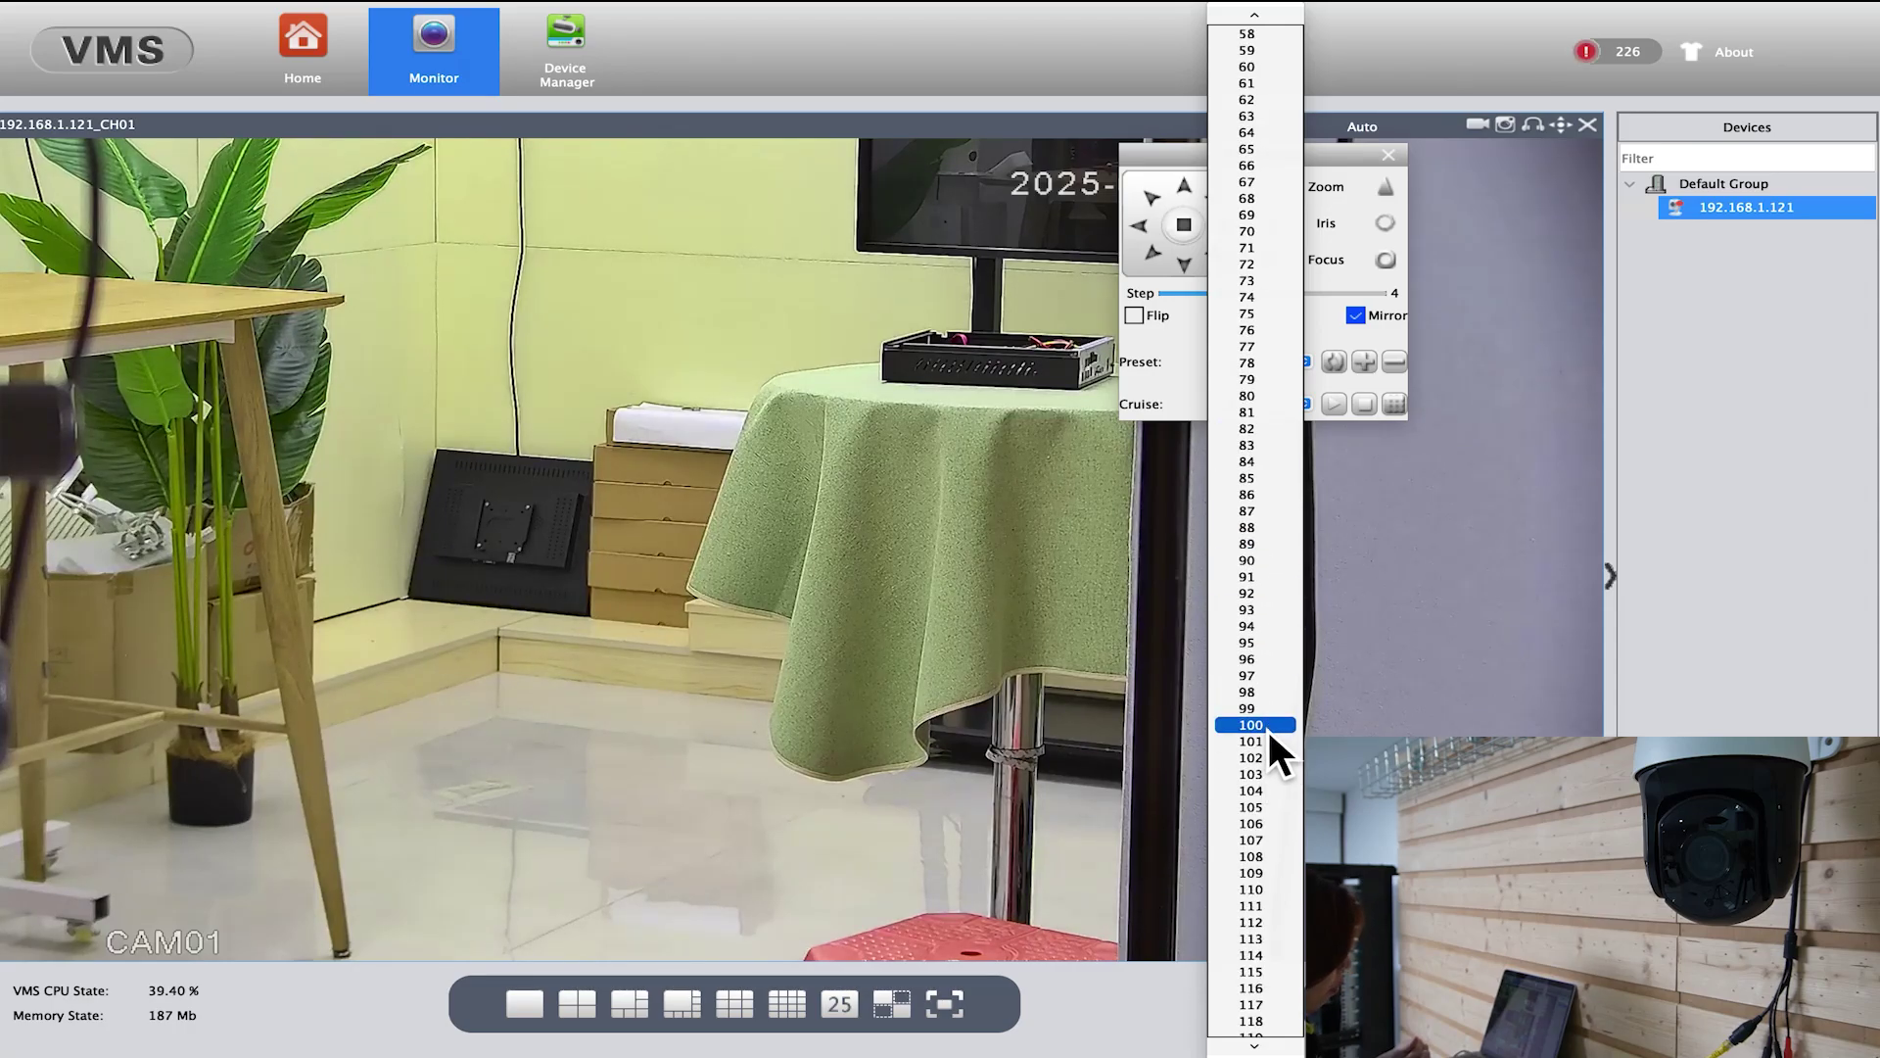
pyautogui.click(1266, 728)
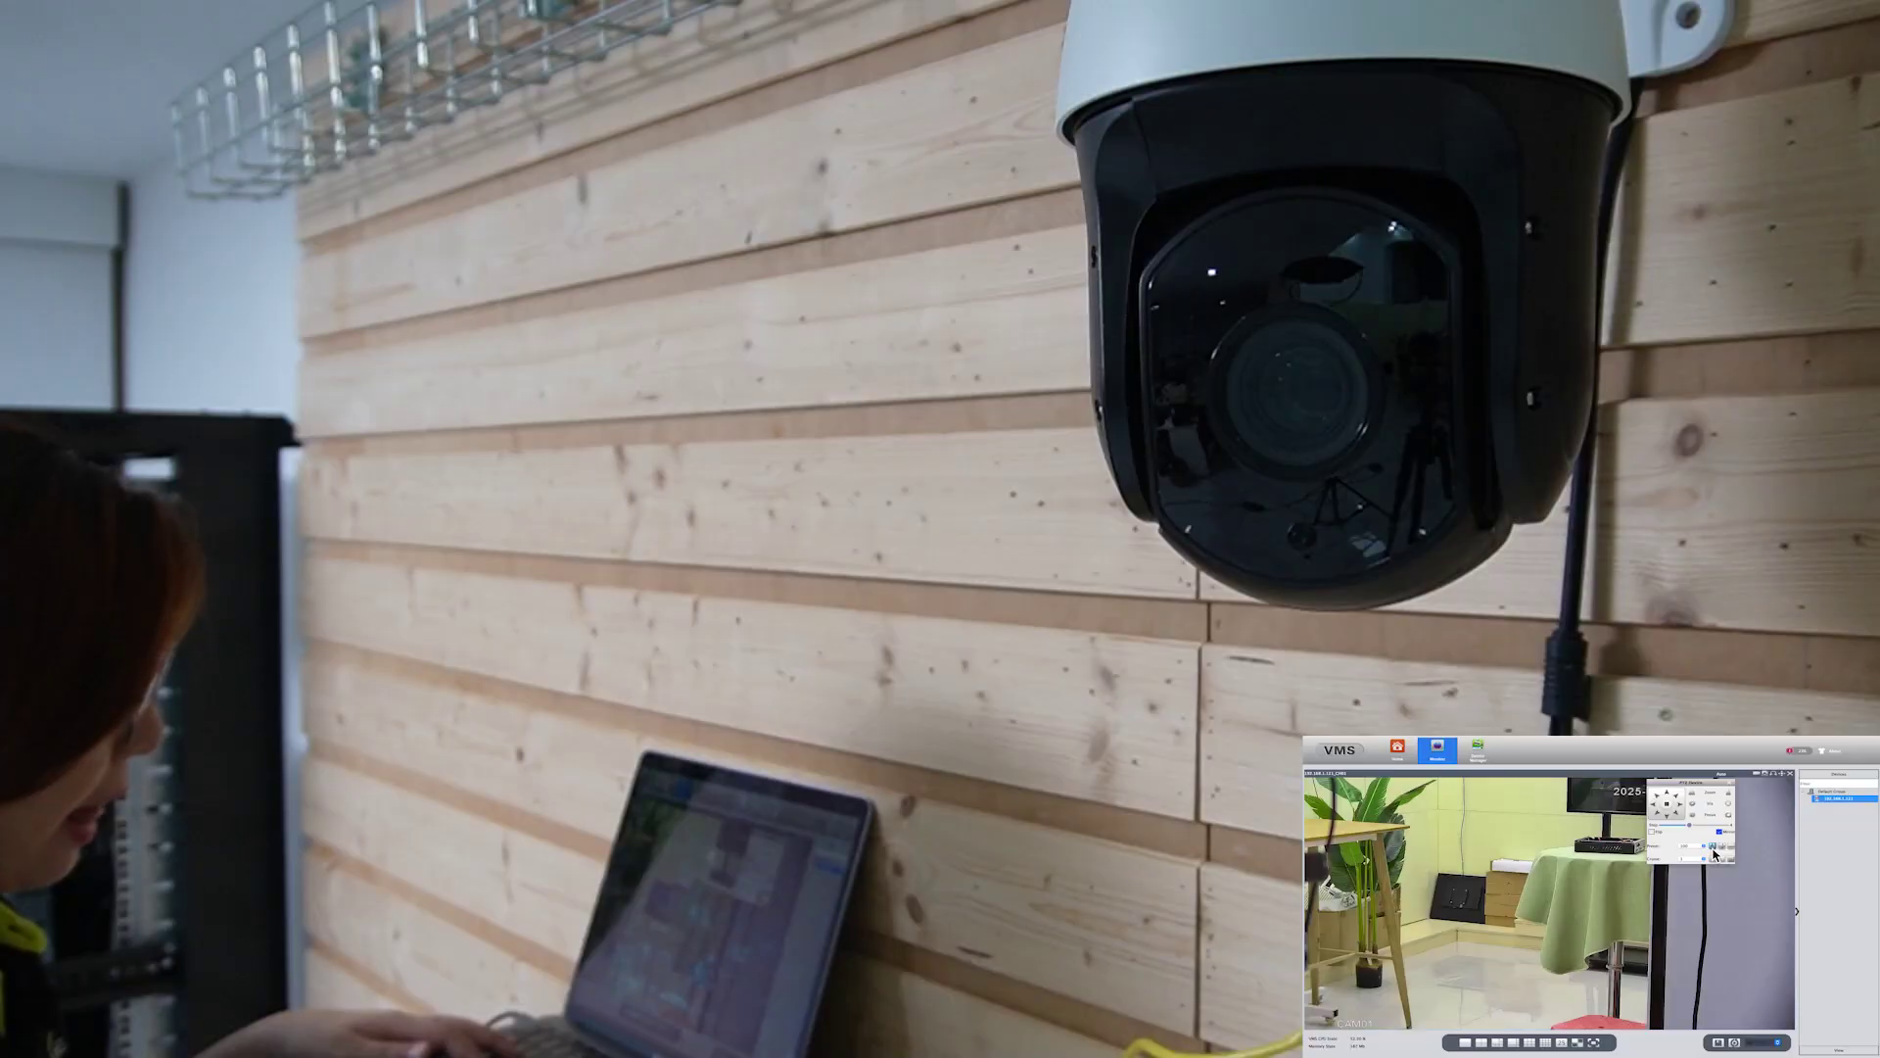